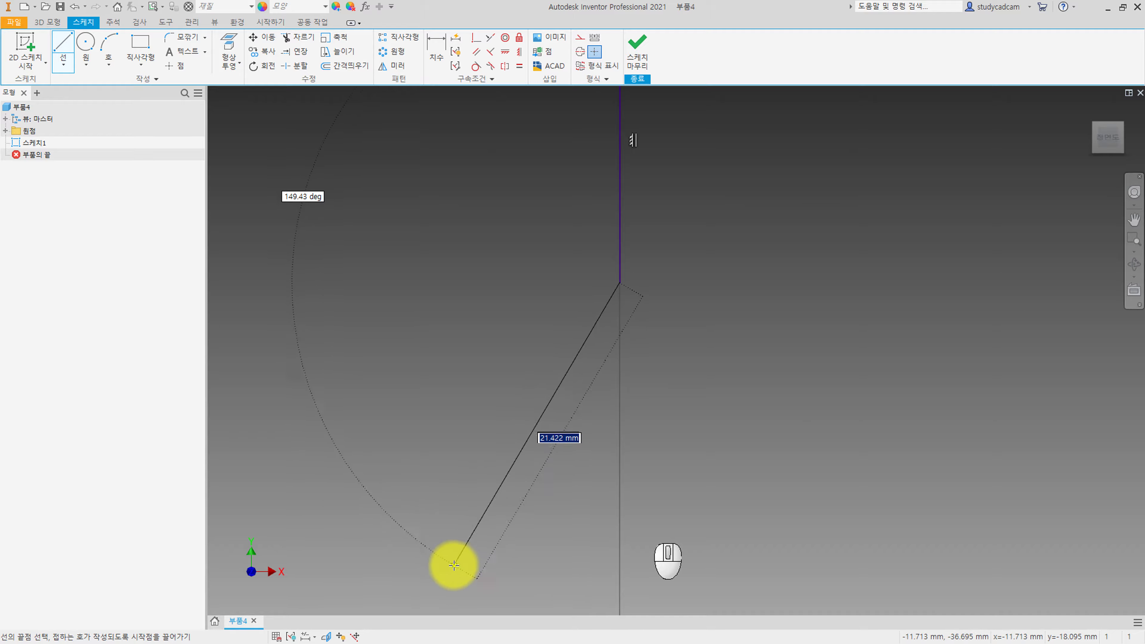
Finish a slanted line about 21 mm long running down and to the left from the vertical line's lower end
left_click(463, 570)
key("Escape")
scroll(510, 503, "up", 2)
scroll(555, 399, "up", 3)
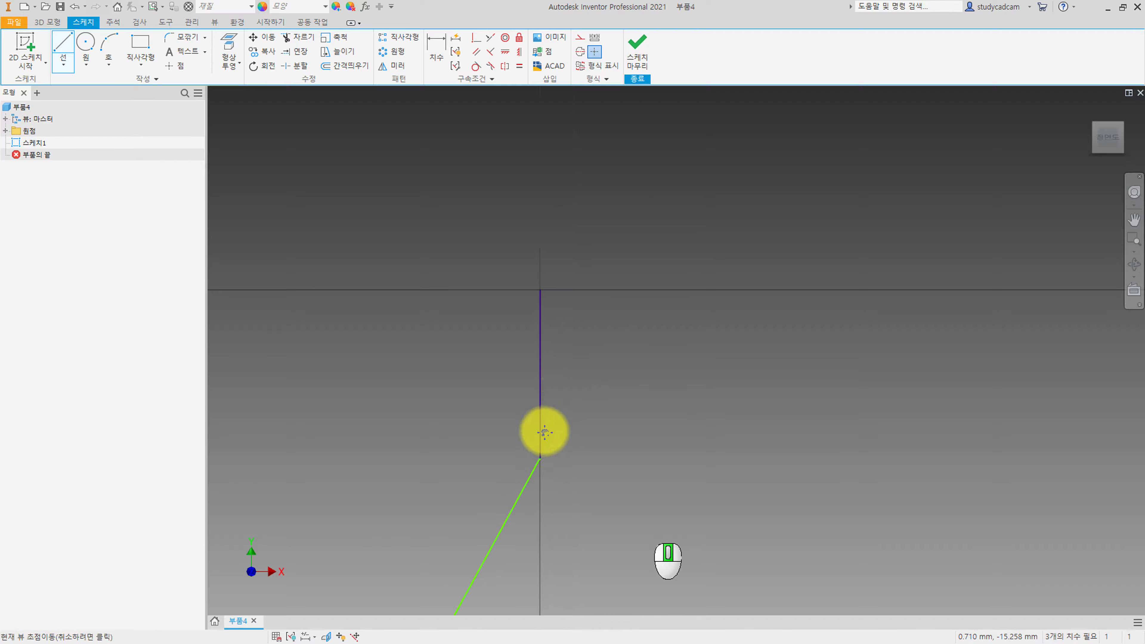
Dimension the overall vertical height from the vertical line's upper end to the slanted line's lower end as 327 mm
key("d")
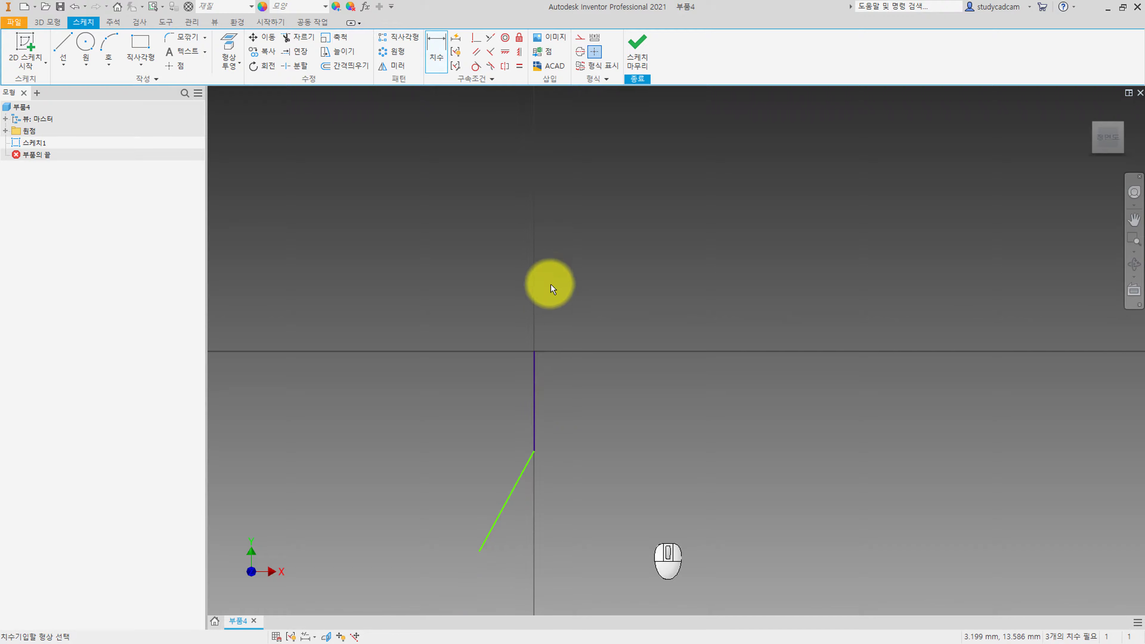
left_click(533, 351)
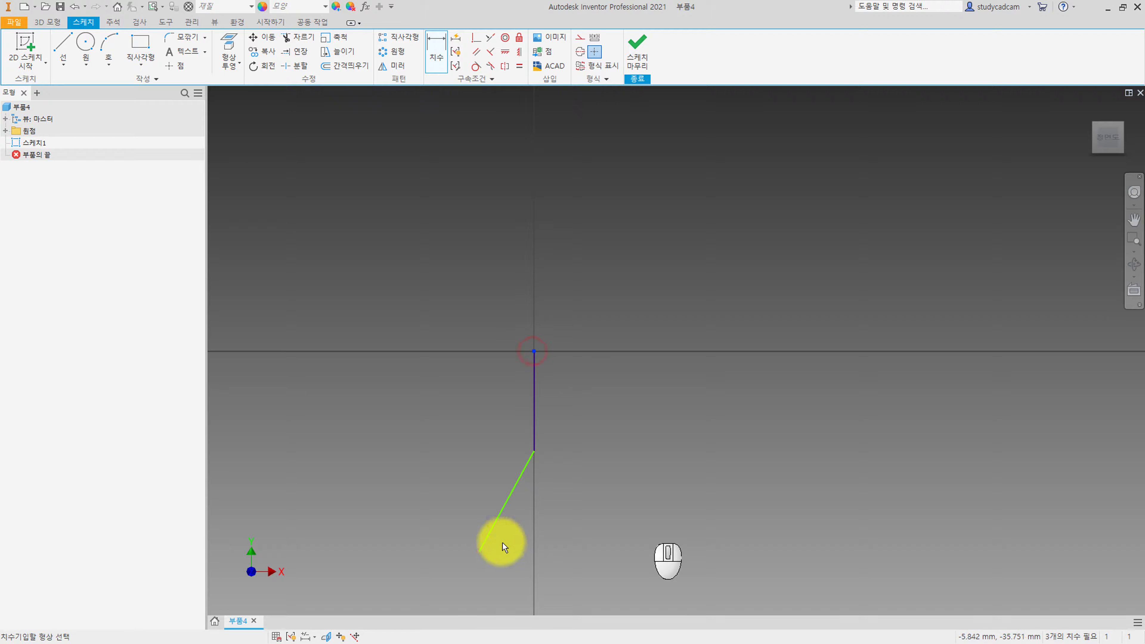
left_click(479, 551)
left_click(396, 484)
type("327")
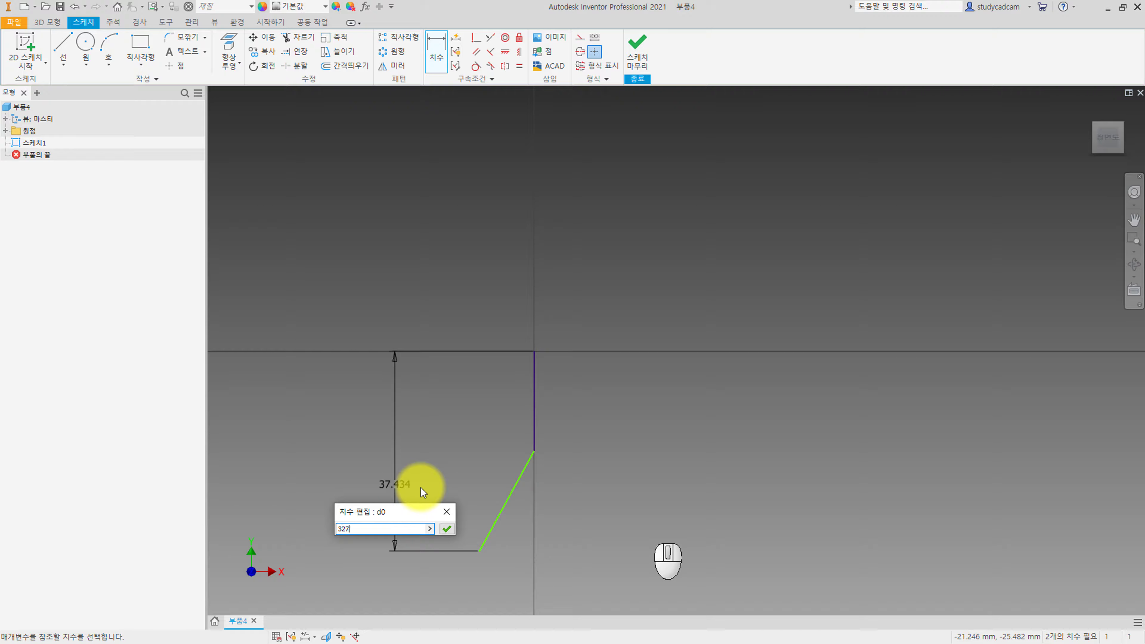
key("Return")
Dimension the angle between the vertical line and the slanted line as 165 degrees
scroll(499, 401, "down", 4)
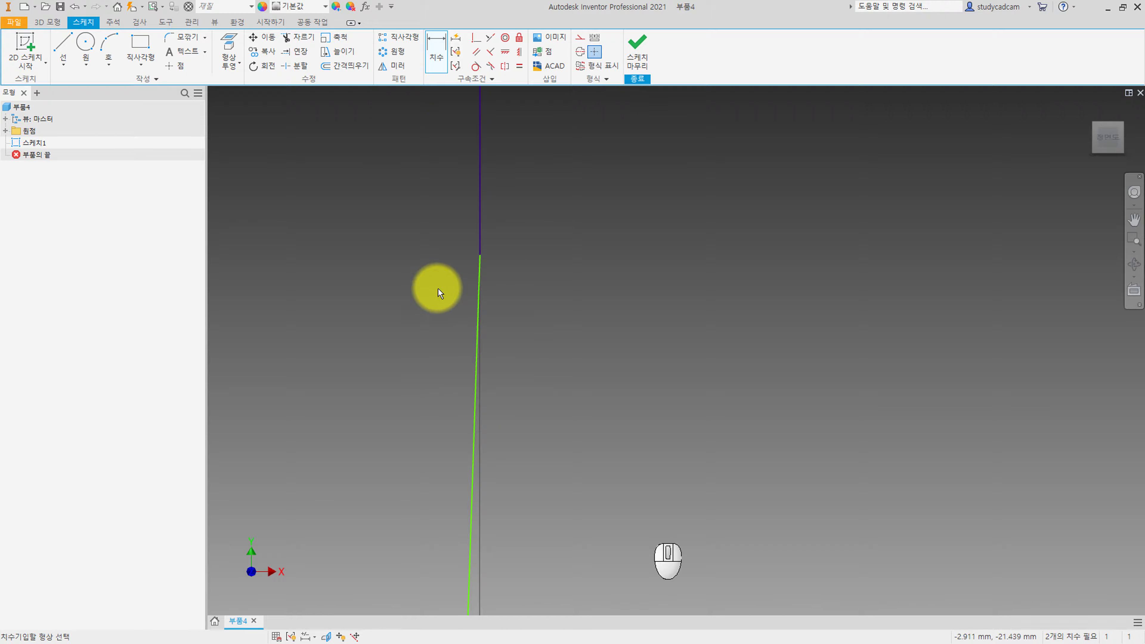
middle_click_drag(437, 288, 471, 265)
left_click(521, 218)
left_click(519, 247)
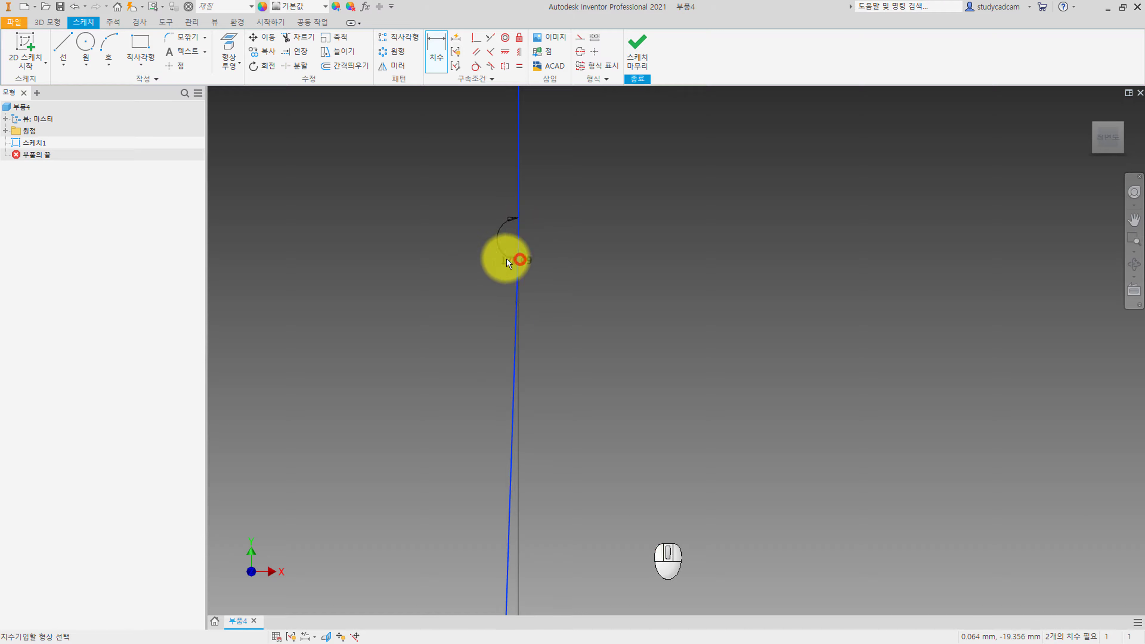
left_click(458, 258)
type("165")
key("Return")
Add an aligned length dimension to the slanted line and set it to 10+6+28+6+105 mm
scroll(542, 225, "up", 5)
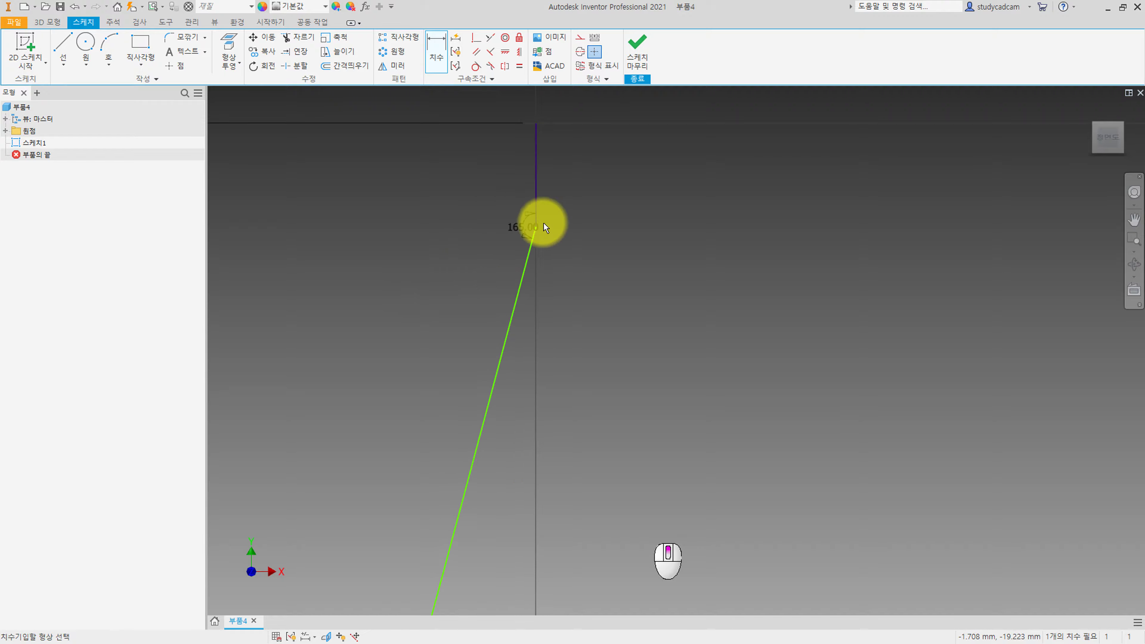
scroll(504, 370, "down", 5)
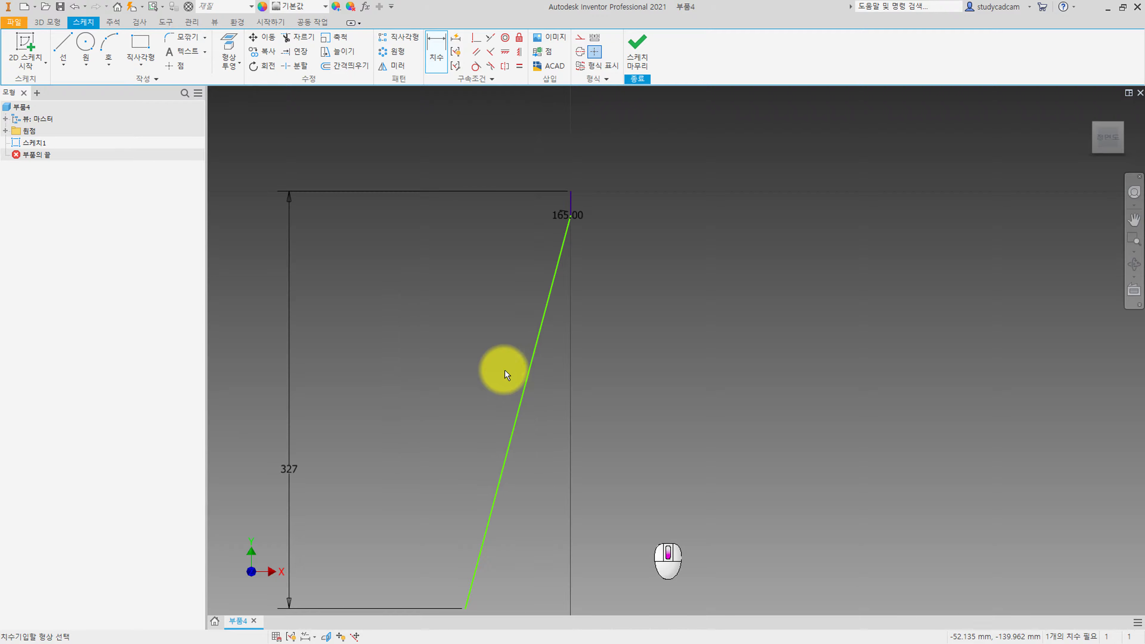
left_click(532, 350)
right_click(434, 328)
left_click(400, 397)
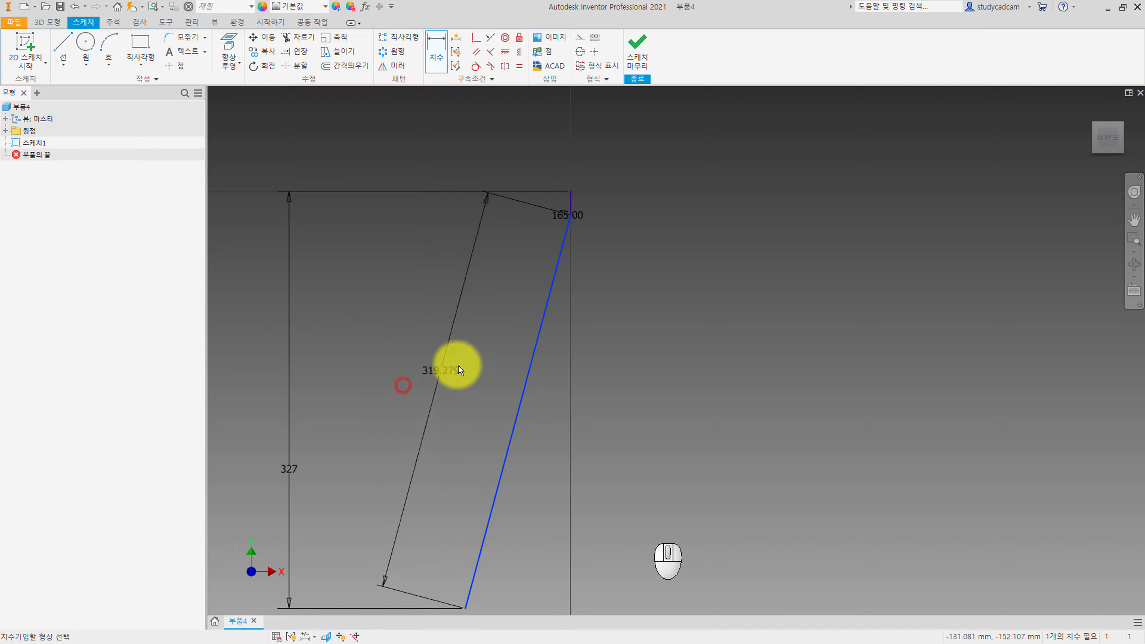
left_click(472, 360)
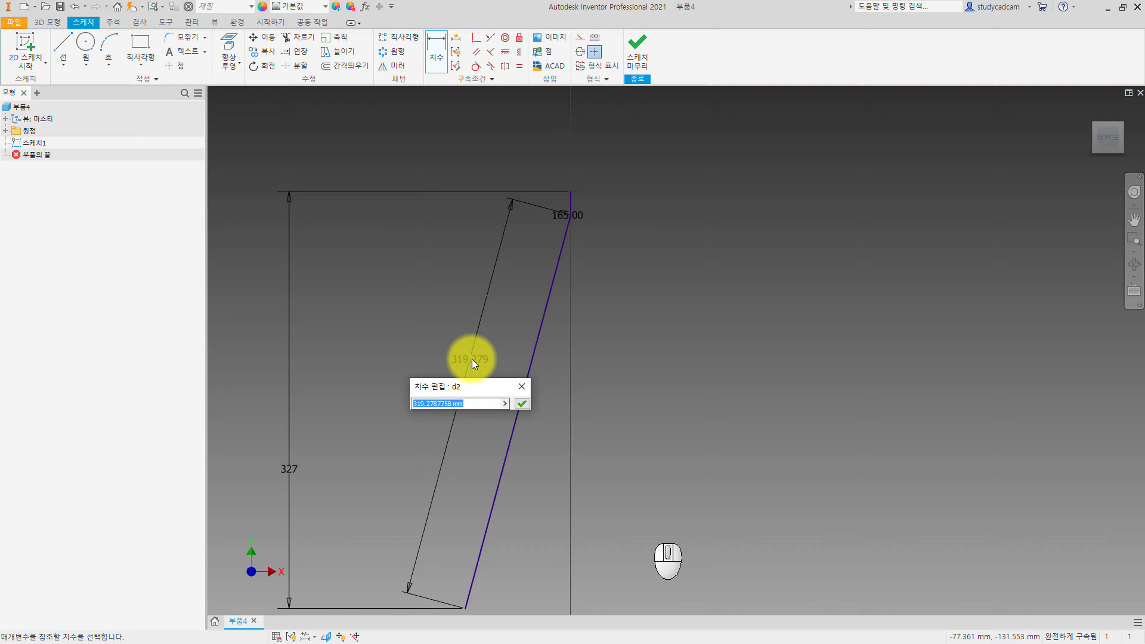
type("10+6")
type("+28+6")
type("+105")
key("Return")
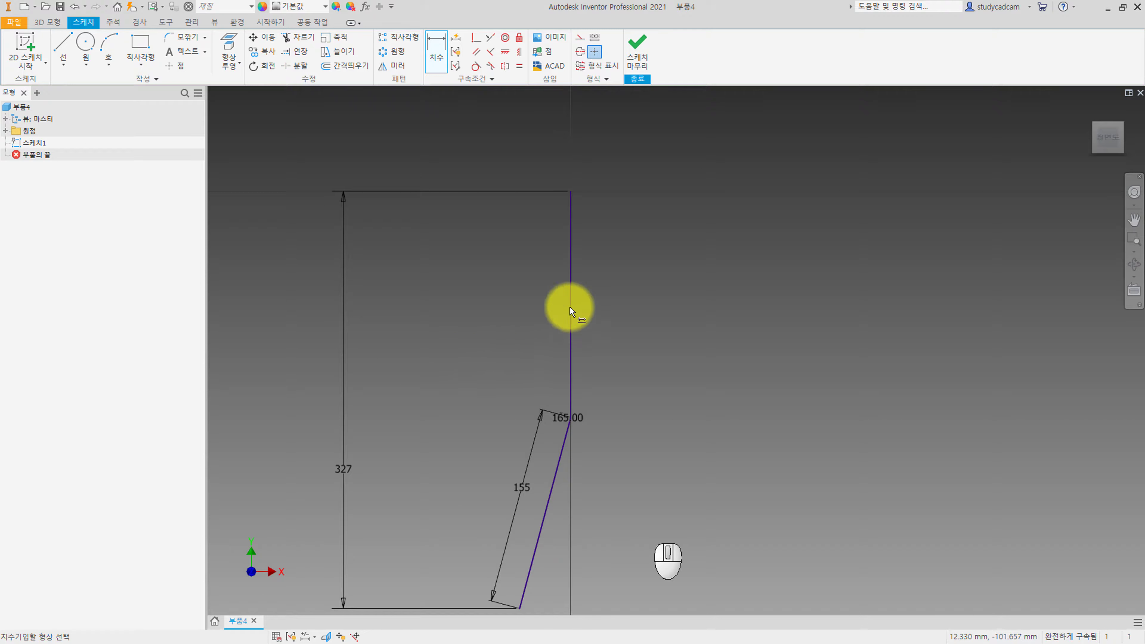
Fillet the corner between the vertical and slanted lines with a 58 mm radius
scroll(567, 409, "up", 3)
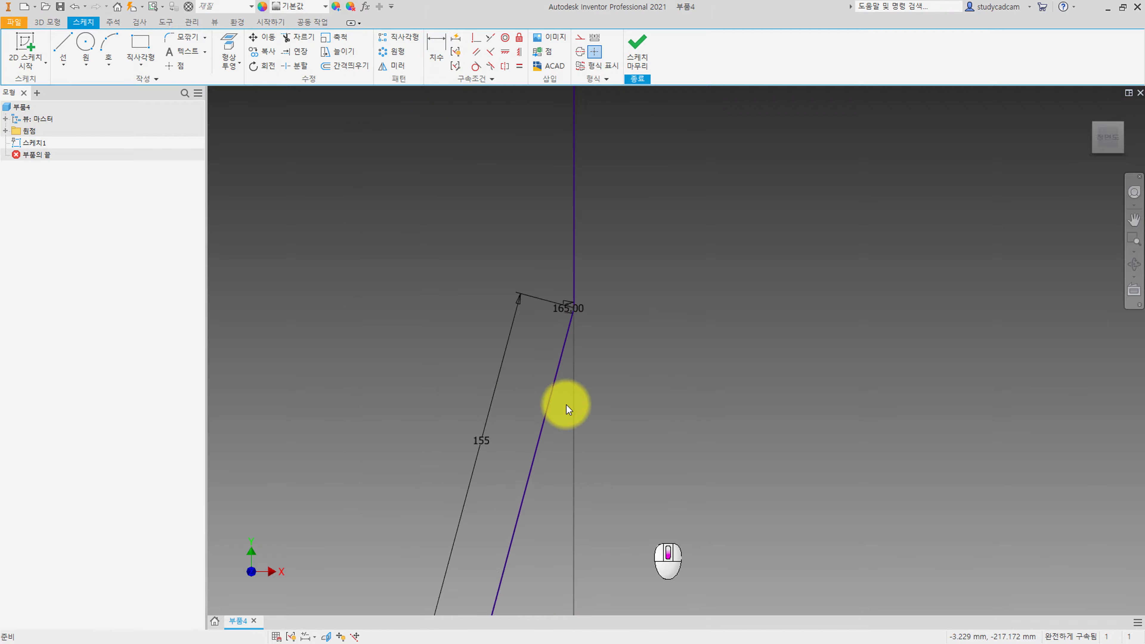
middle_click_drag(607, 295, 565, 314)
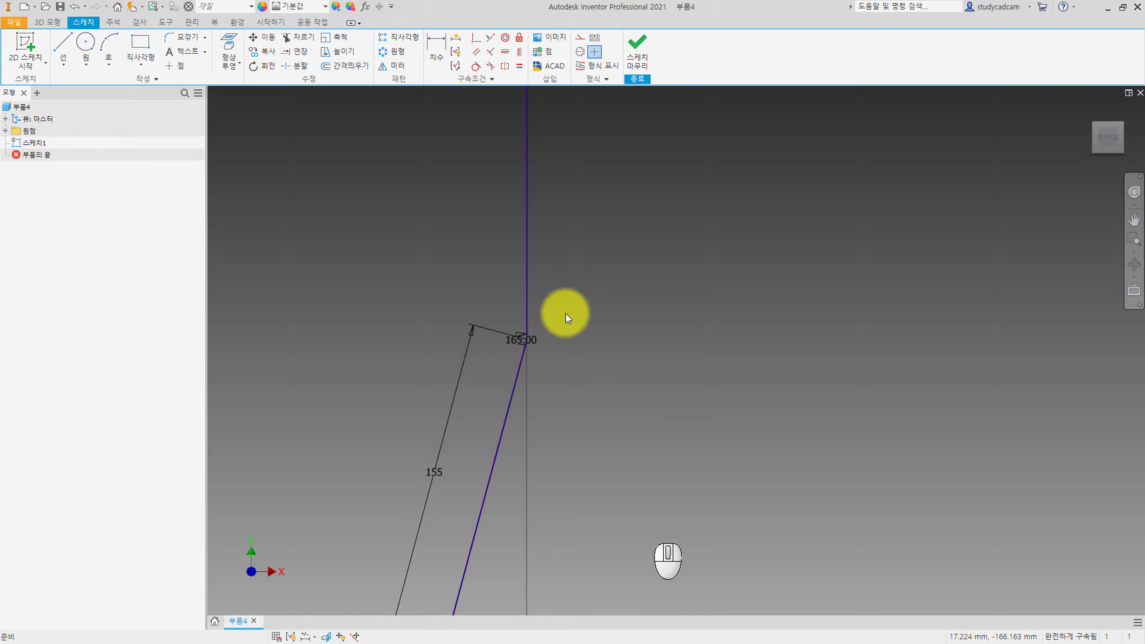
scroll(542, 343, "up", 2)
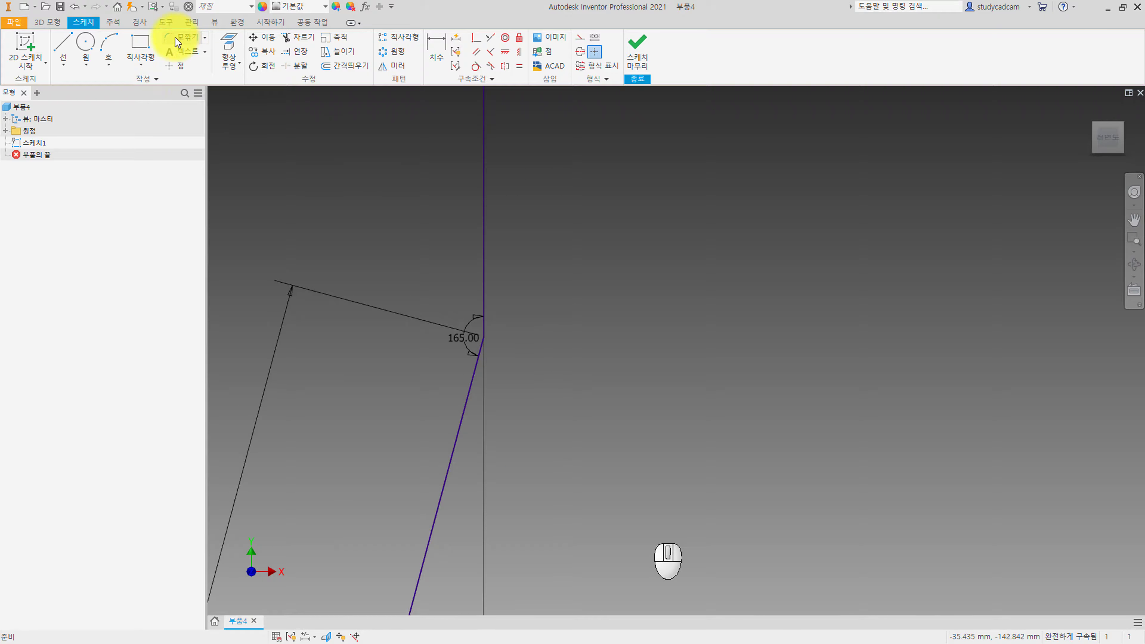
left_click(112, 41)
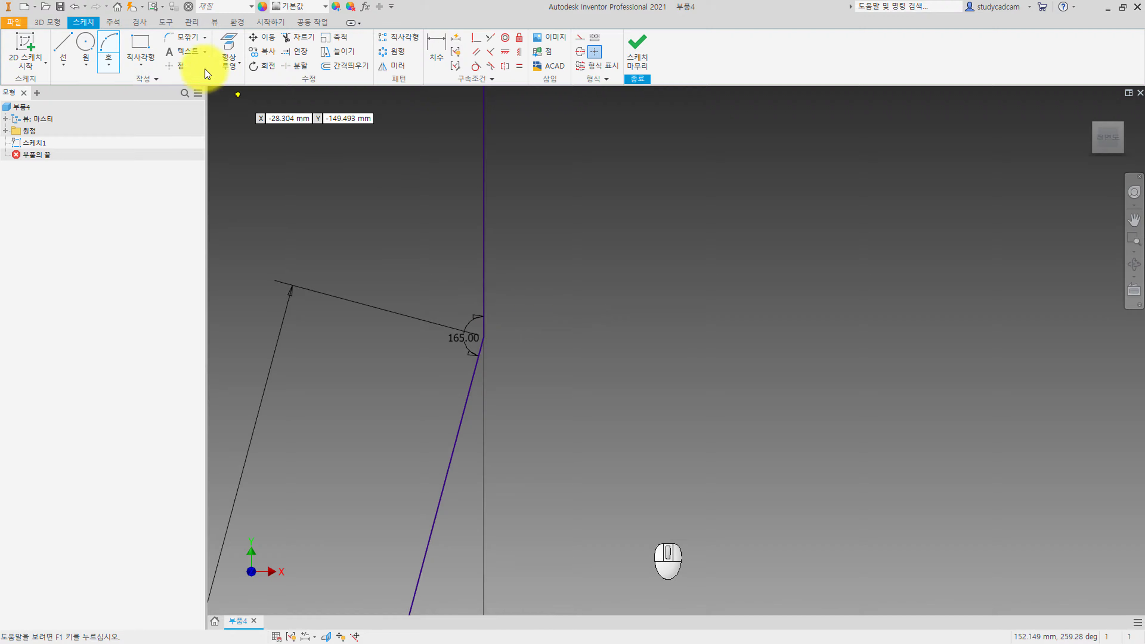
left_click(184, 39)
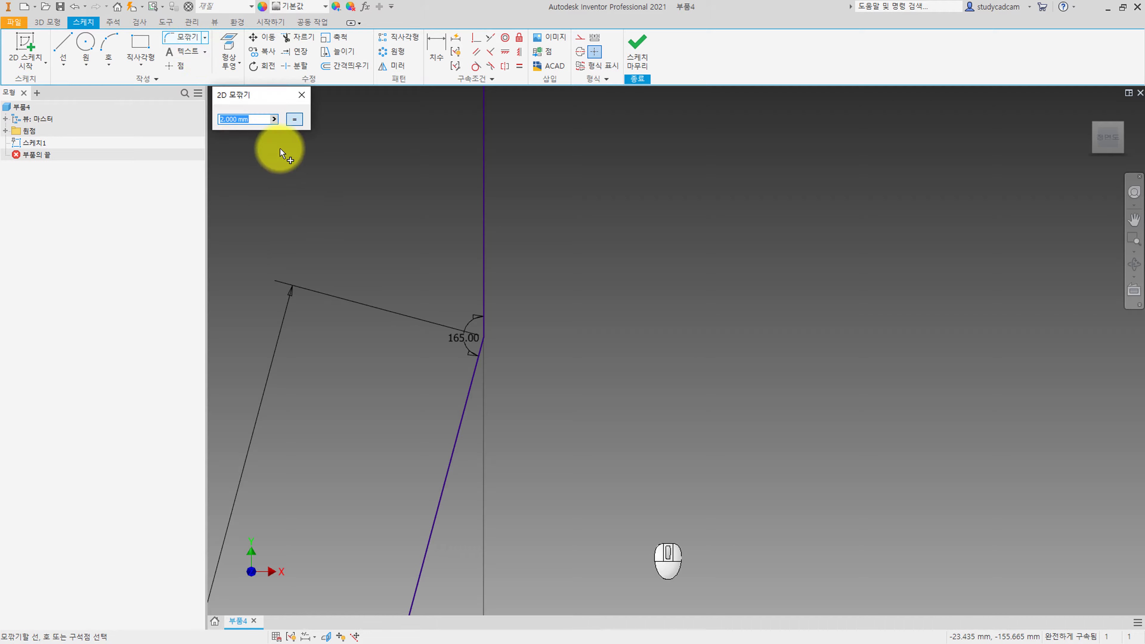
type("58")
left_click(471, 356)
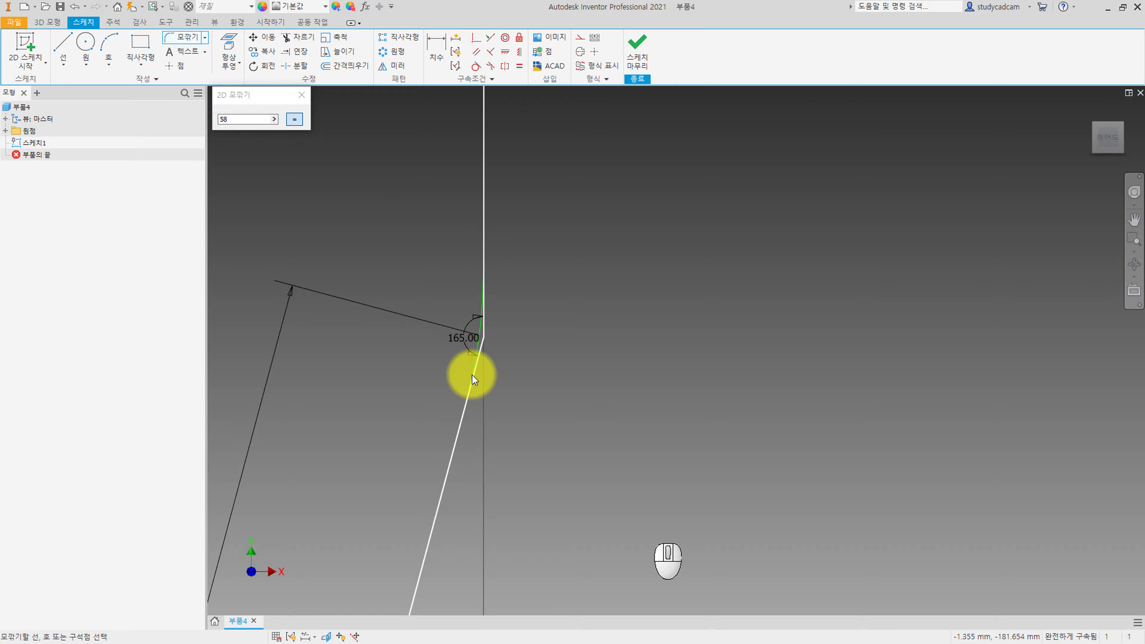
left_click(472, 375)
key("Escape")
Inspect the rounded corner and undo its fillet
scroll(587, 281, "down", 5)
mouse_move(611, 270)
middle_mouse_down()
mouse_move(524, 304)
mouse_move(491, 257)
middle_mouse_up()
scroll(524, 304, "up", 3)
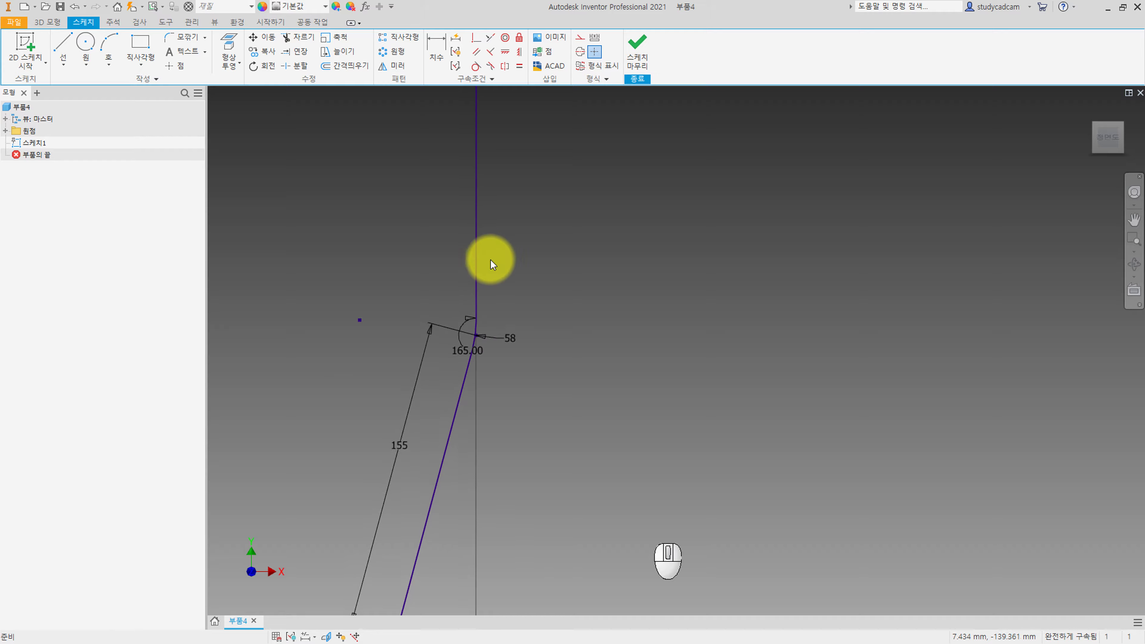
scroll(500, 354, "up", 4)
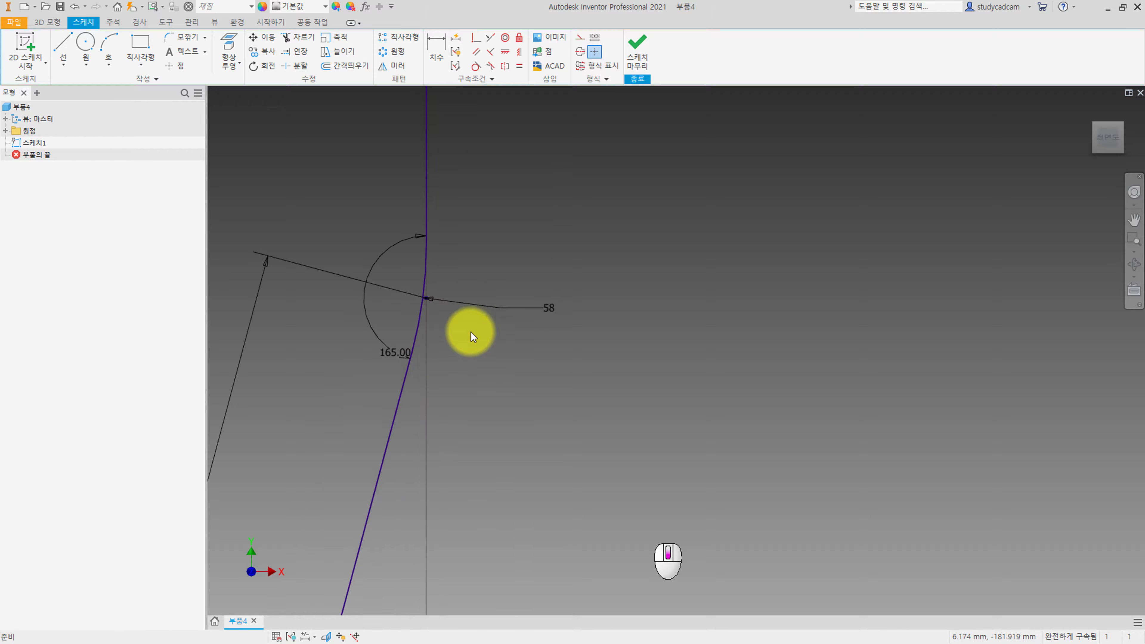
scroll(511, 326, "down", 2)
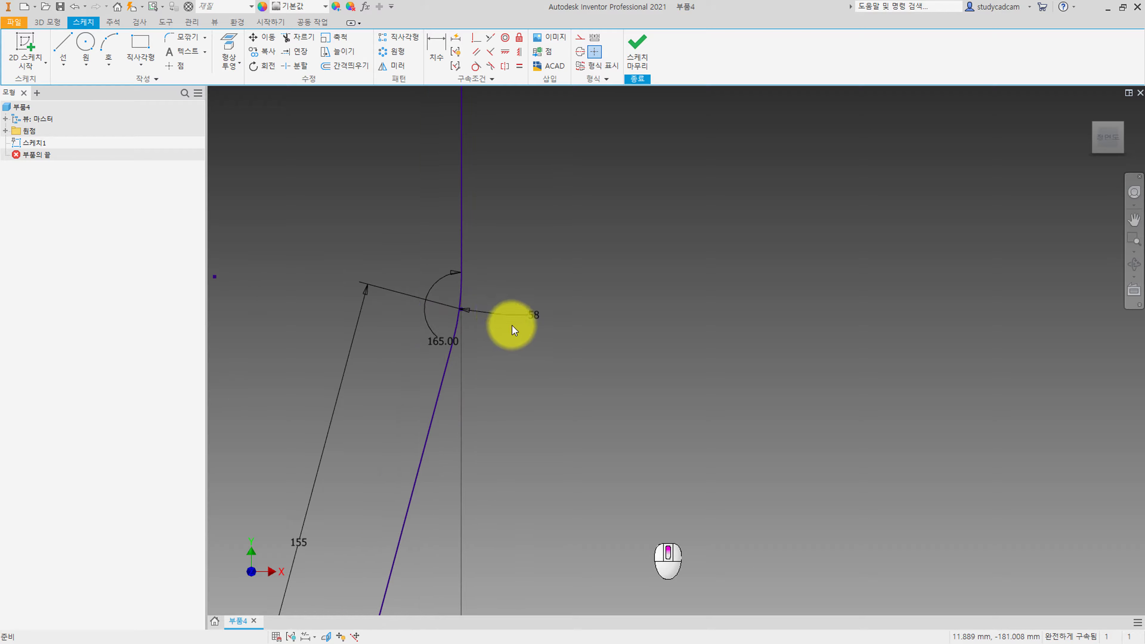
left_click(77, 8)
Place a sketch point on the slanted line about 47 mm from the corner
middle_click_drag(411, 295, 524, 184)
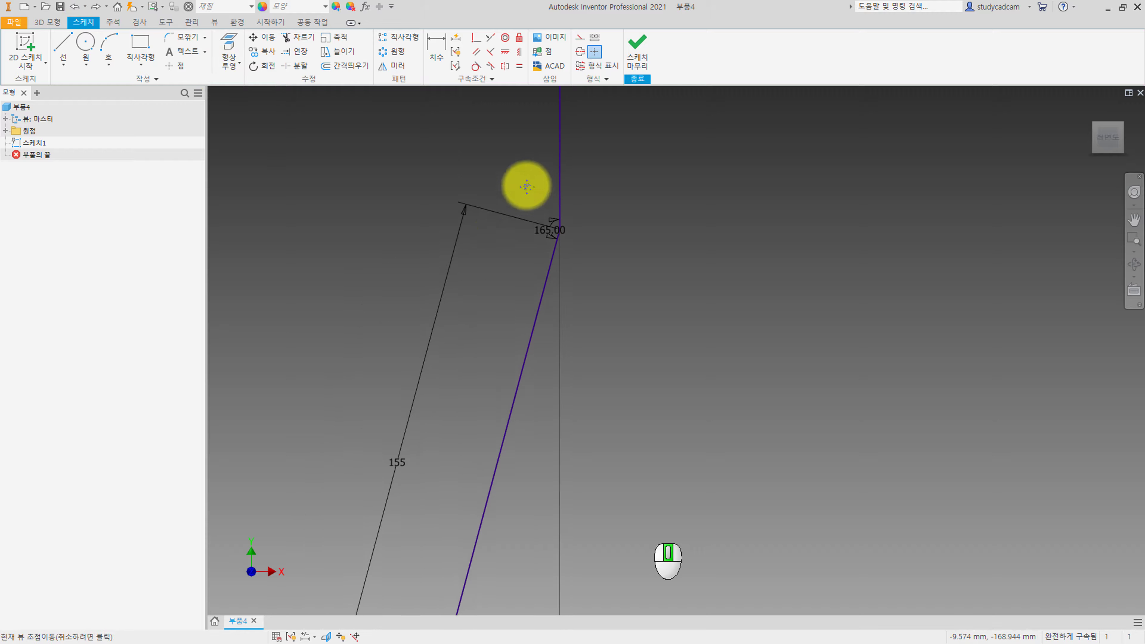
left_click(171, 66)
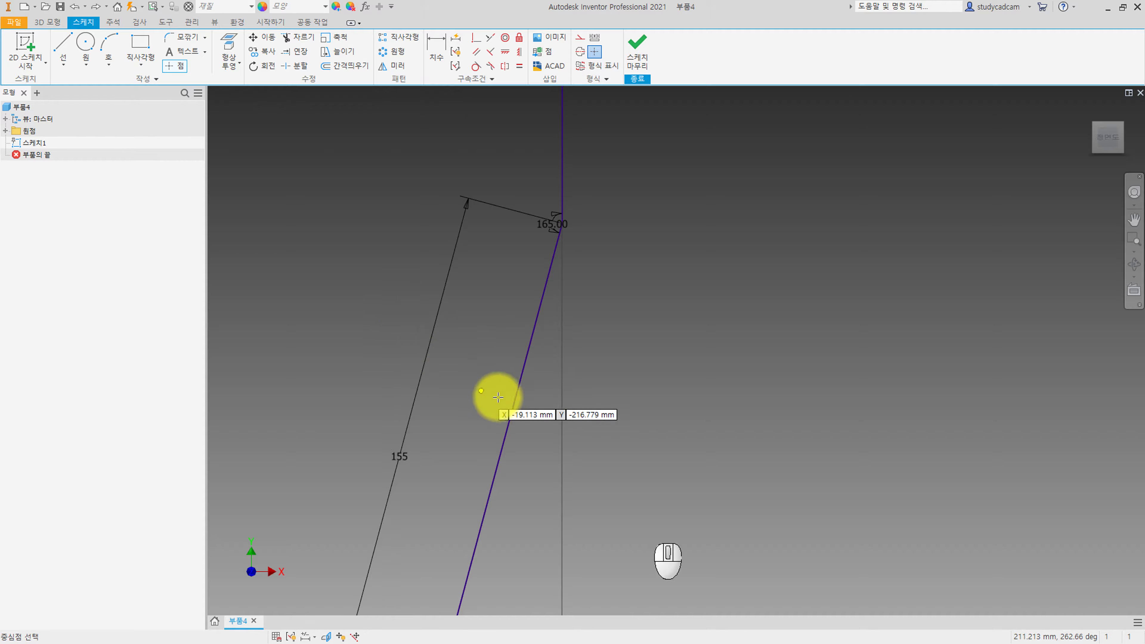
left_click(509, 416)
Add an aligned dimension from the corner to the point on the slanted line and set it to 50 mm
key("d")
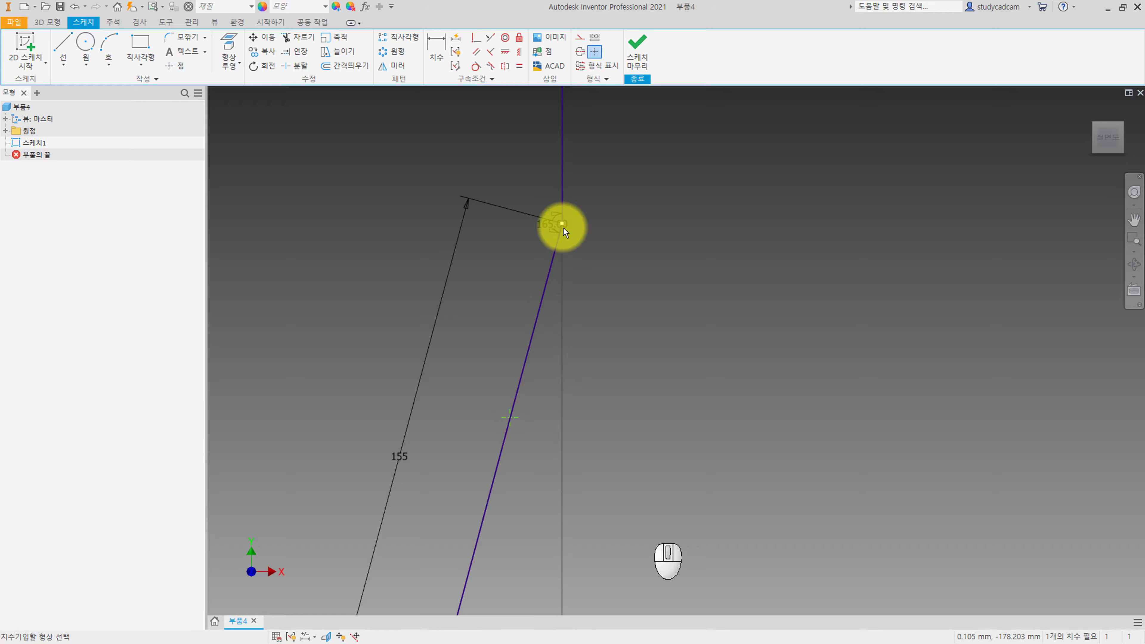
left_click(561, 225)
left_click(510, 417)
right_click(377, 296)
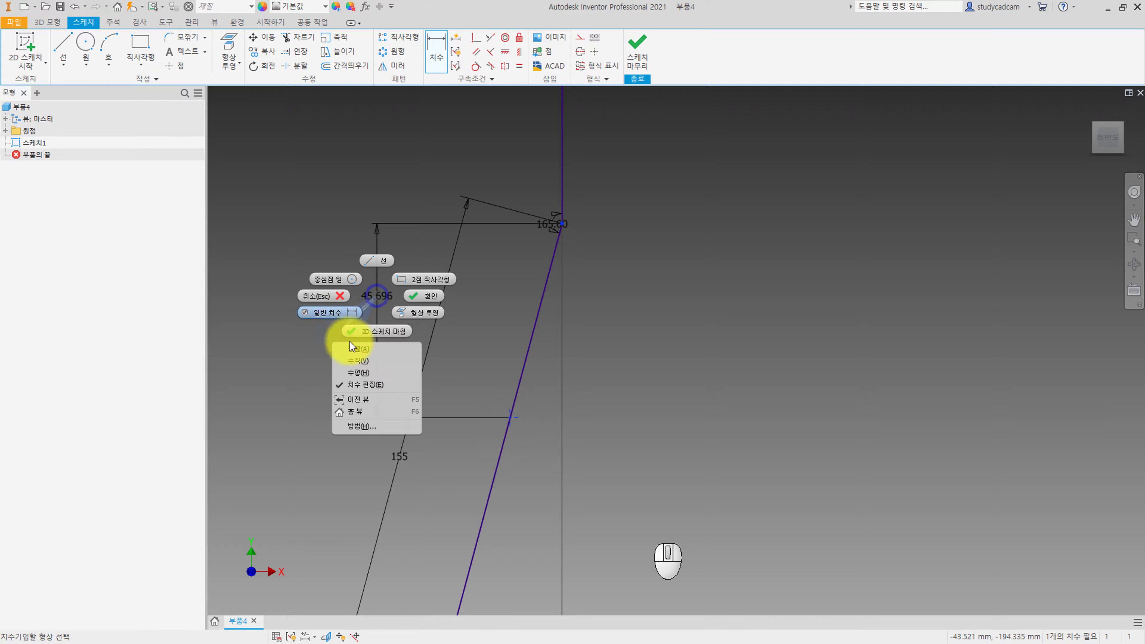
left_click(369, 349)
left_click(500, 309)
type("50")
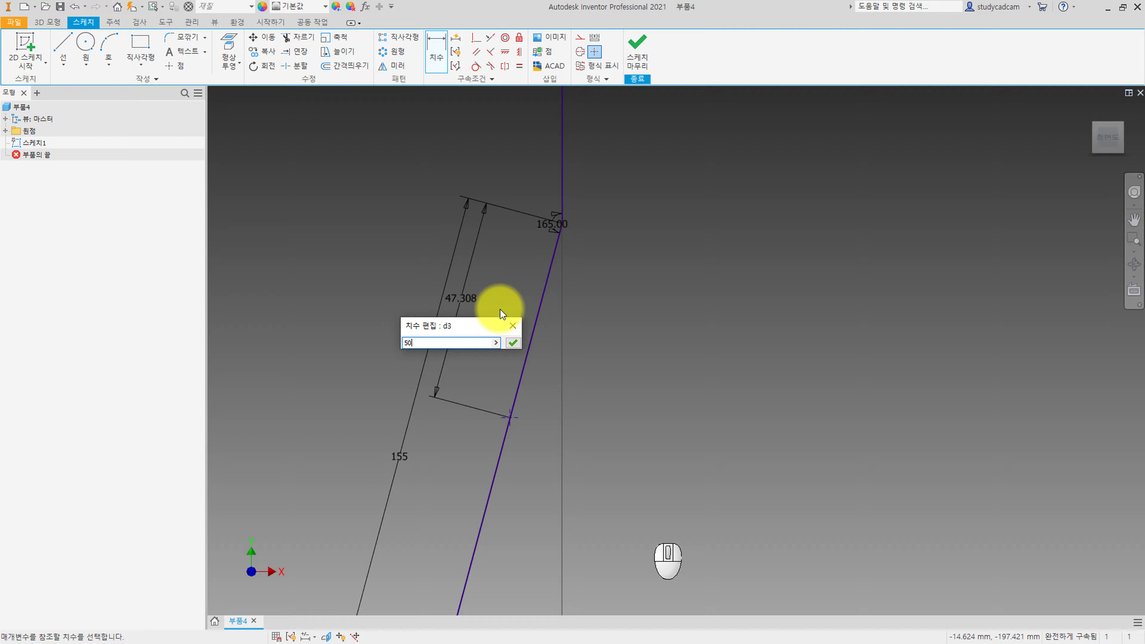
key("Return")
Apply a 58 mm radius fillet at the corner where the slanted line meets the vertical line
left_click(191, 41)
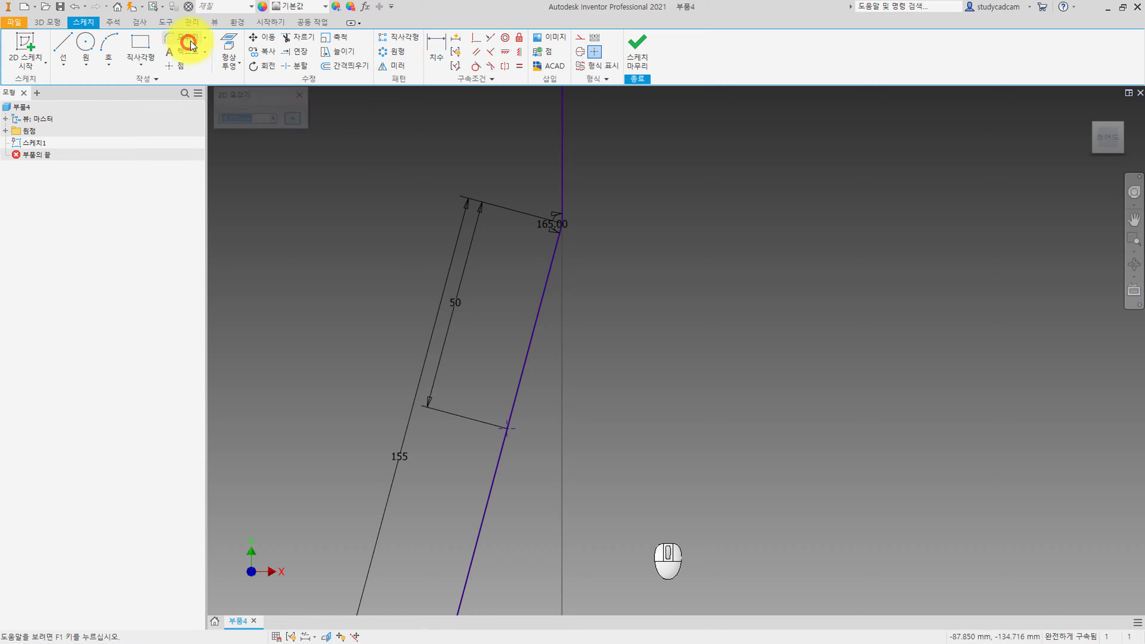
left_click(556, 251)
left_click(562, 212)
key("Escape")
Place a sketch point on the vertical line about 137 mm below its upper end
middle_click_drag(606, 159, 591, 309)
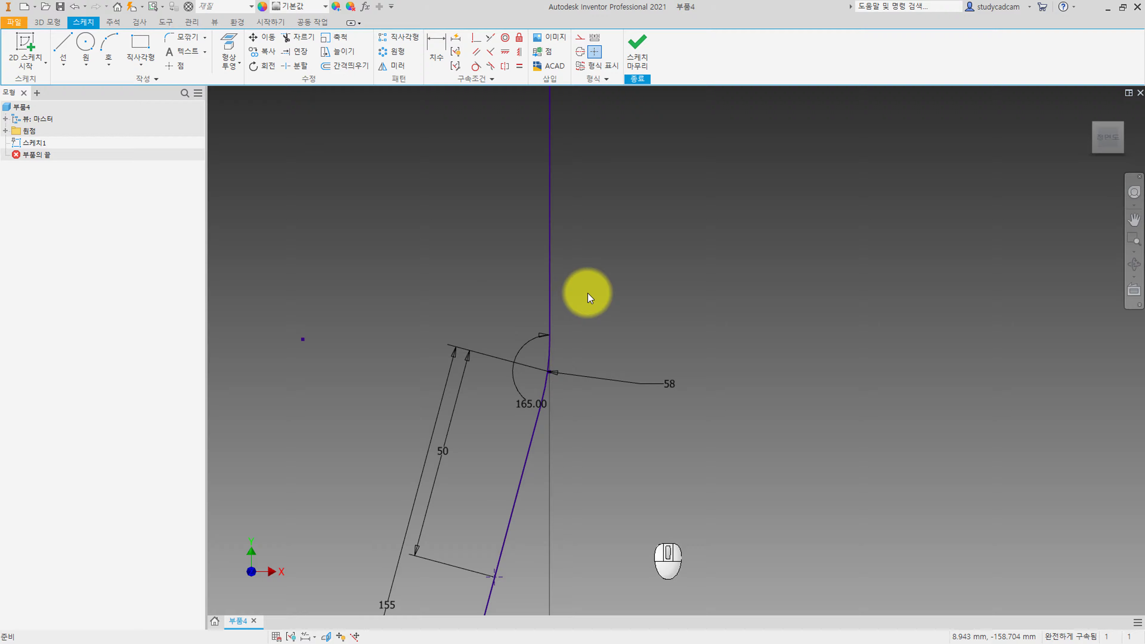
middle_click_drag(618, 275, 575, 312)
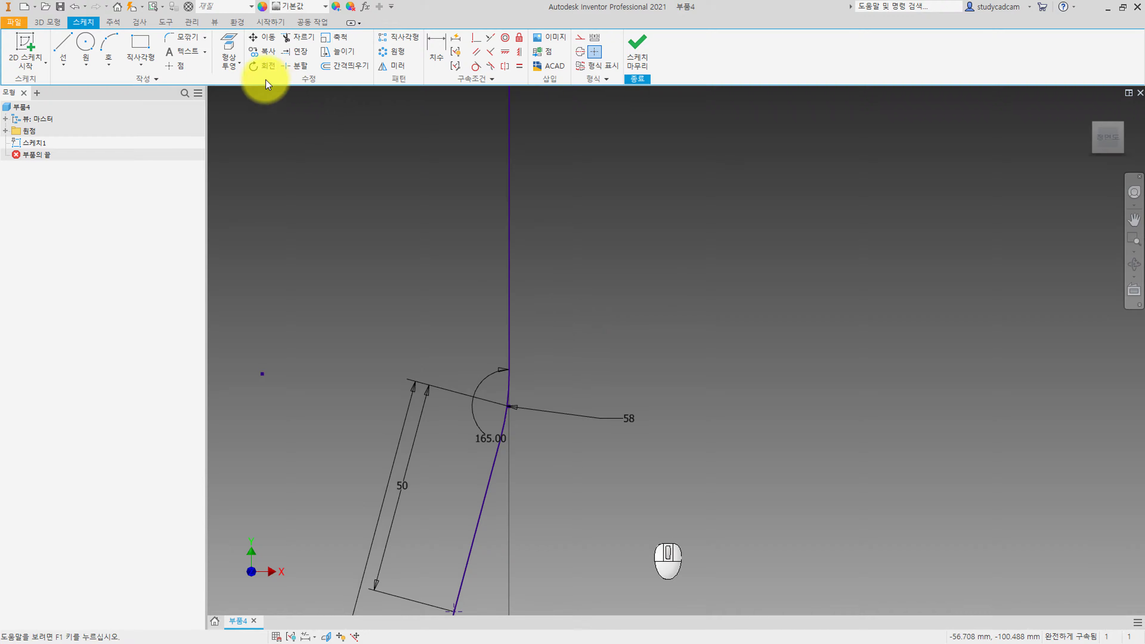
left_click(175, 66)
left_click(509, 234)
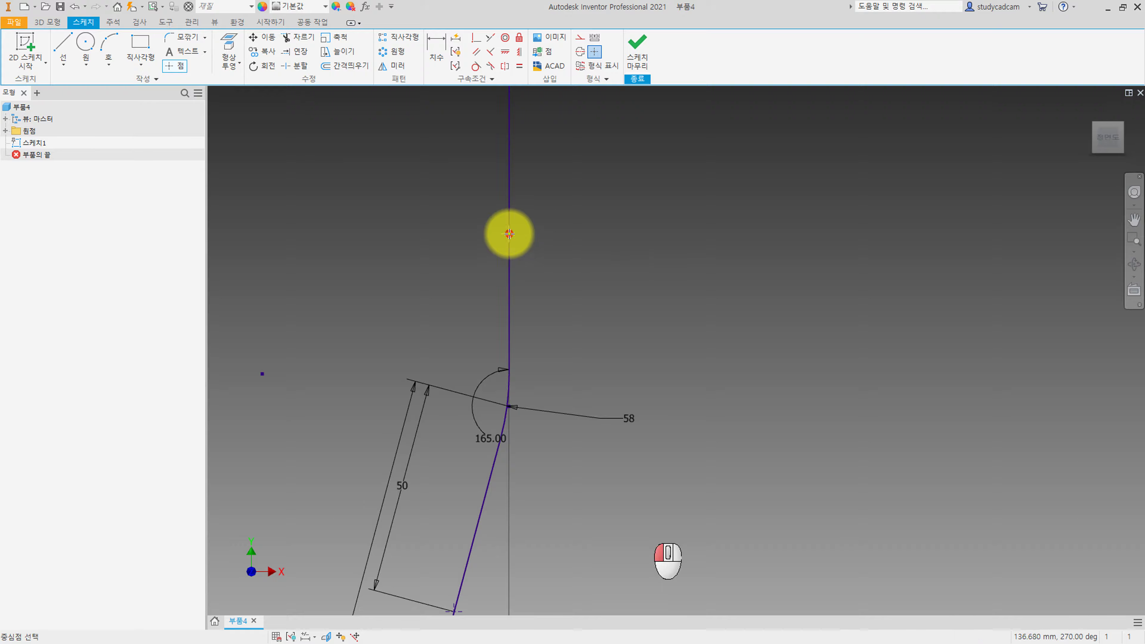
key("Escape")
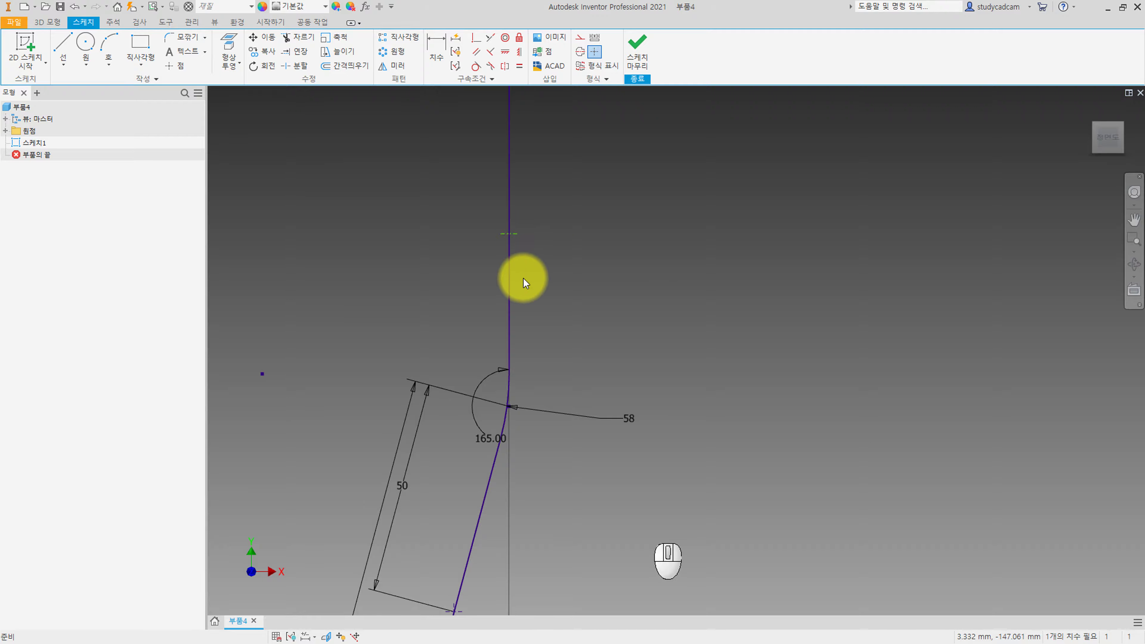
Dimension the vertical distance from the vertical line's upper end to the point on it as 124.5 mm
scroll(523, 278, "down", 2)
middle_click_drag(562, 199, 535, 281)
scroll(540, 235, "down", 3)
scroll(536, 196, "up", 3)
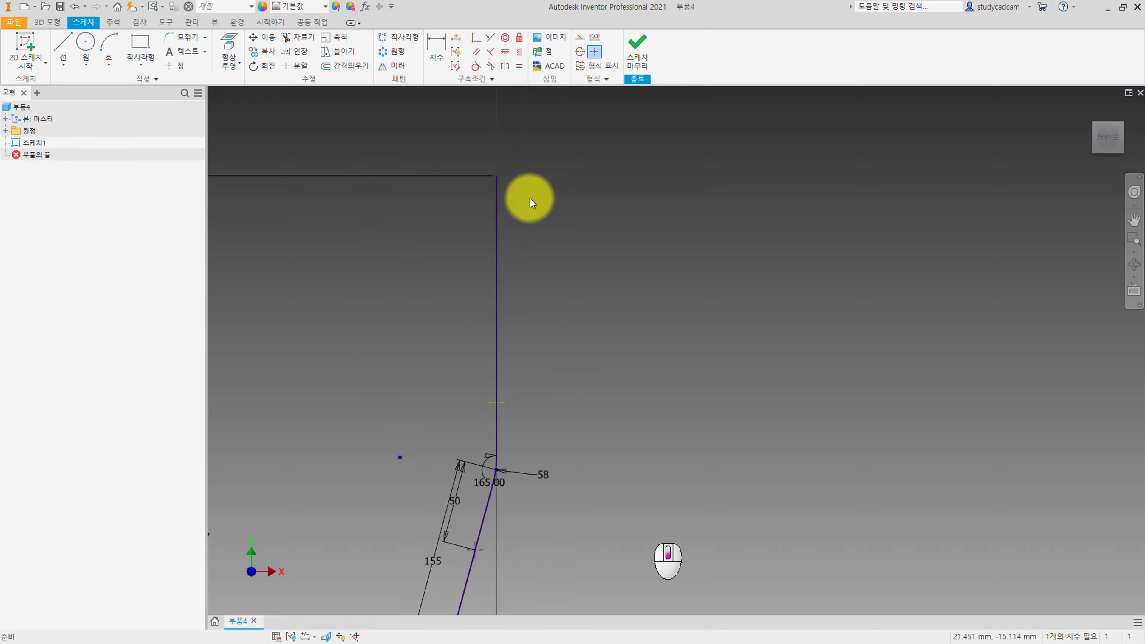
key("d")
left_click(498, 179)
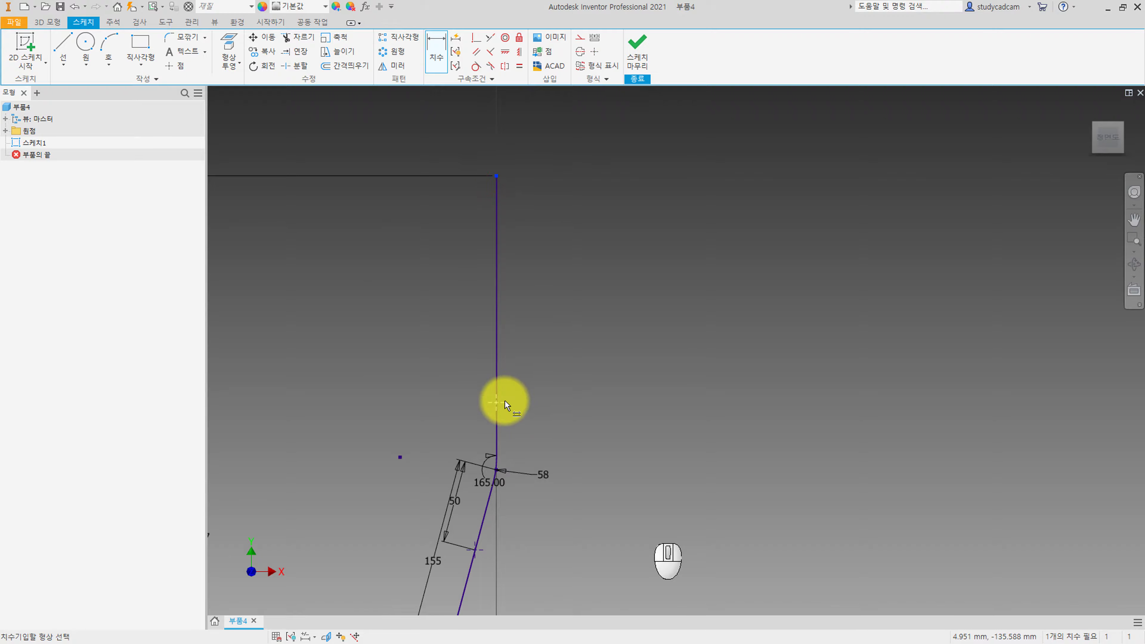
left_click(501, 401)
left_click(595, 322)
type("40+84.54")
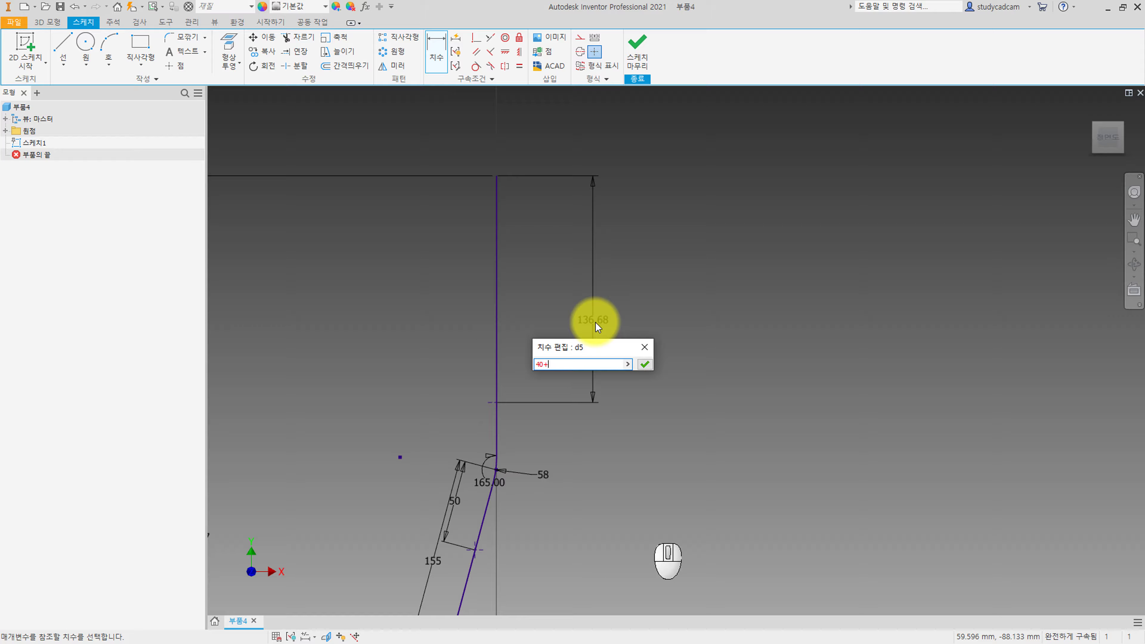
key("Return")
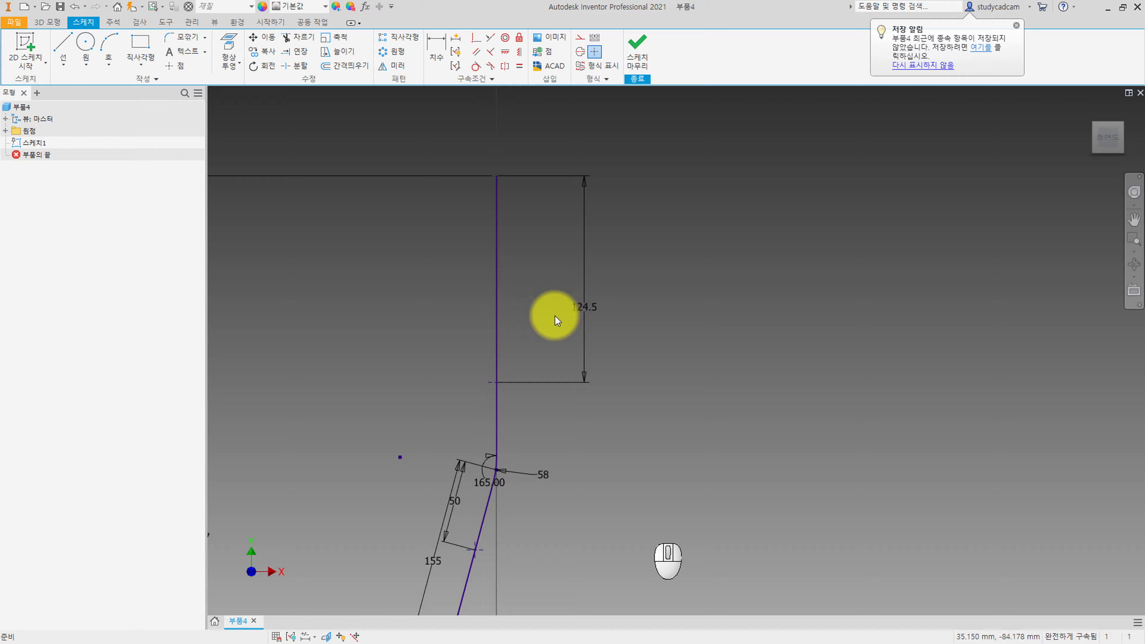
scroll(551, 329, "up", 3)
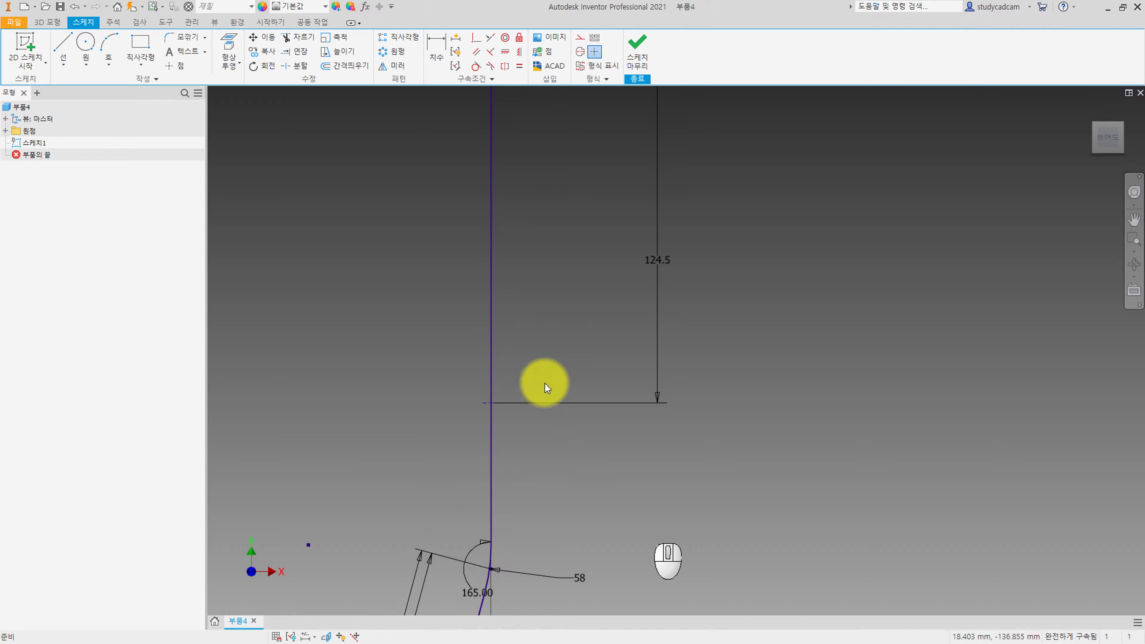
Draw the profile's lower steps from the point: about 17 mm outward, up, outward to a flange, up its edge, and about 19 mm back inward
mouse_move(554, 335)
middle_mouse_down()
mouse_move(552, 391)
mouse_move(549, 351)
middle_mouse_up()
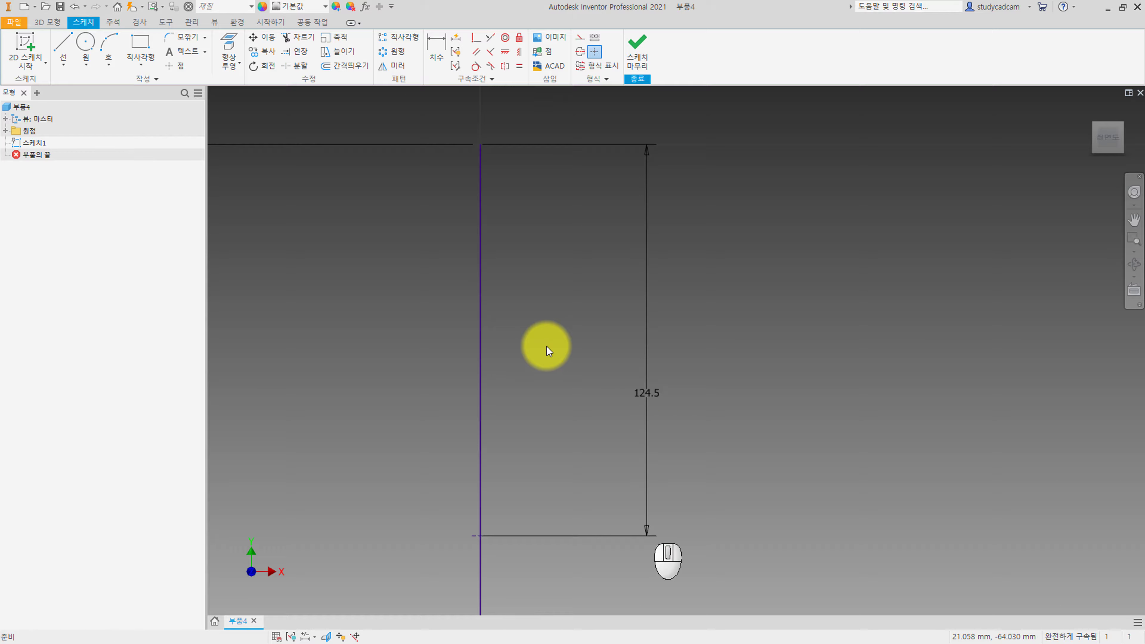
left_click(67, 41)
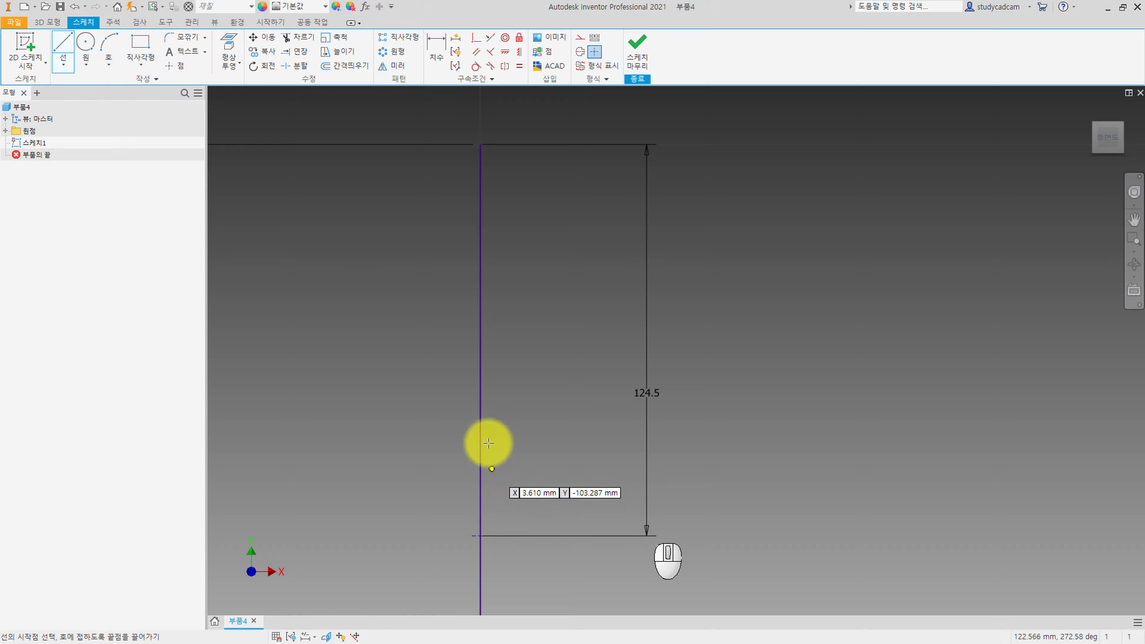
left_click(481, 535)
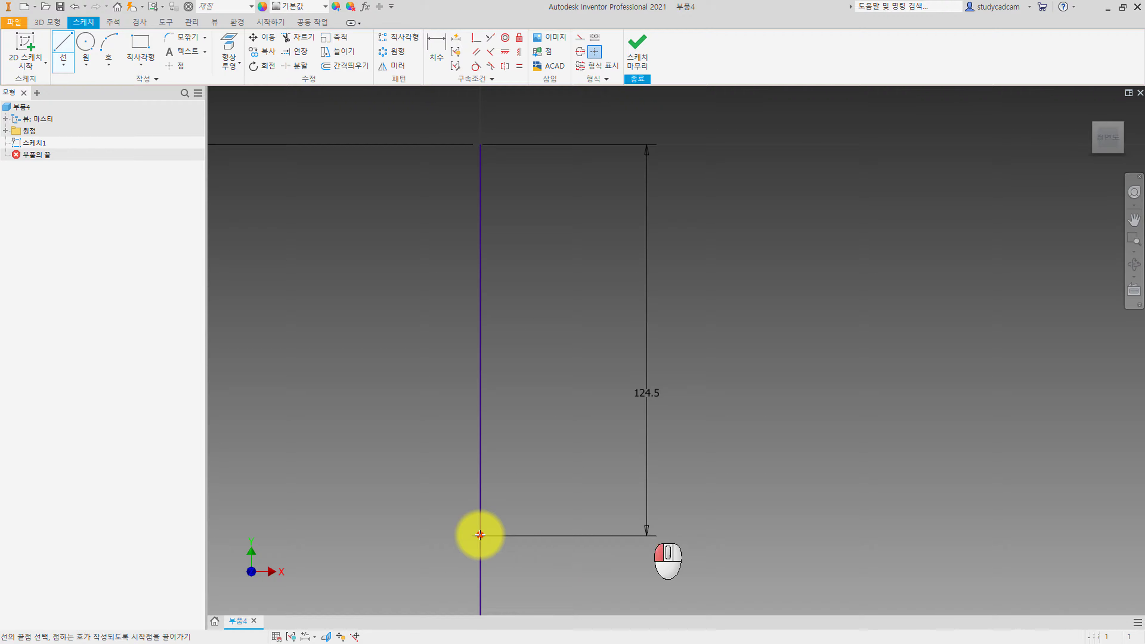
left_click(533, 536)
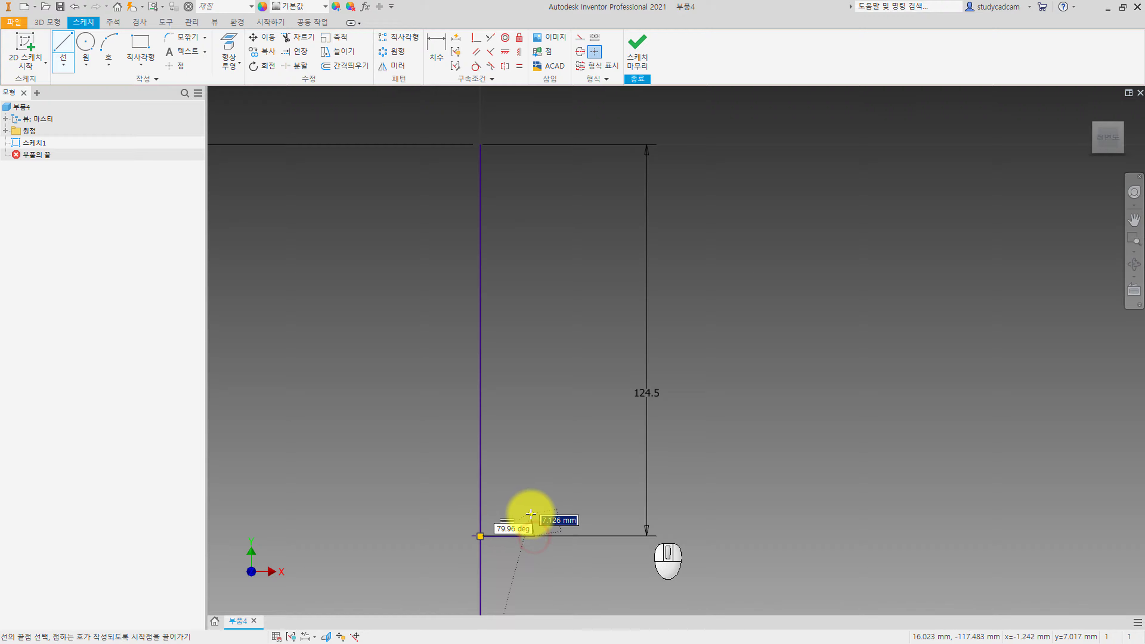
left_click(534, 512)
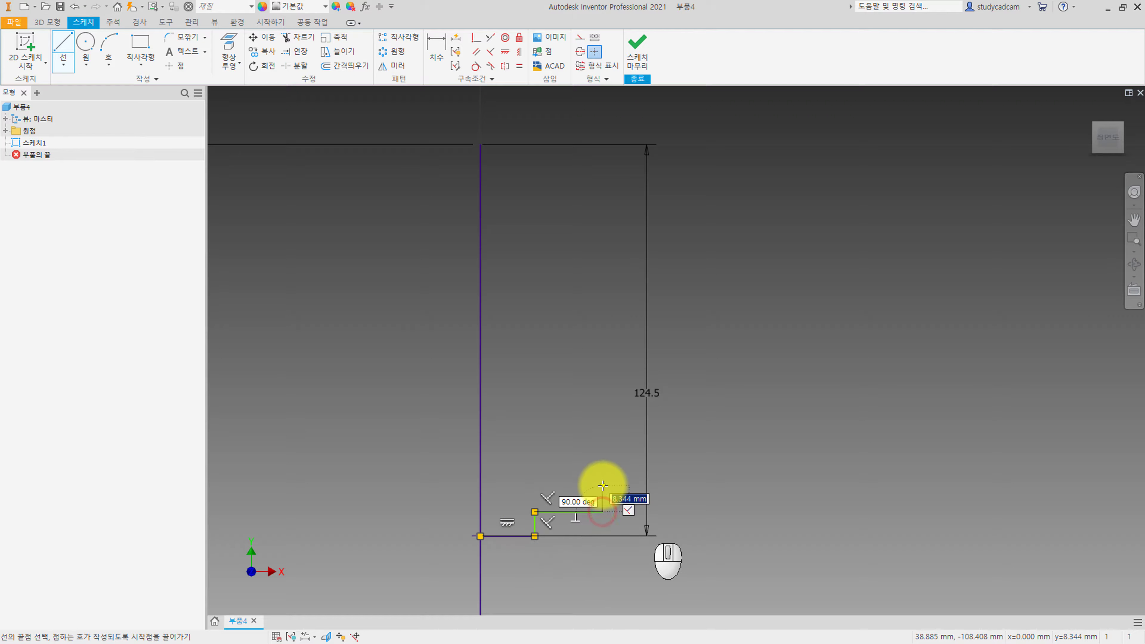
left_click(603, 487)
left_click(602, 488)
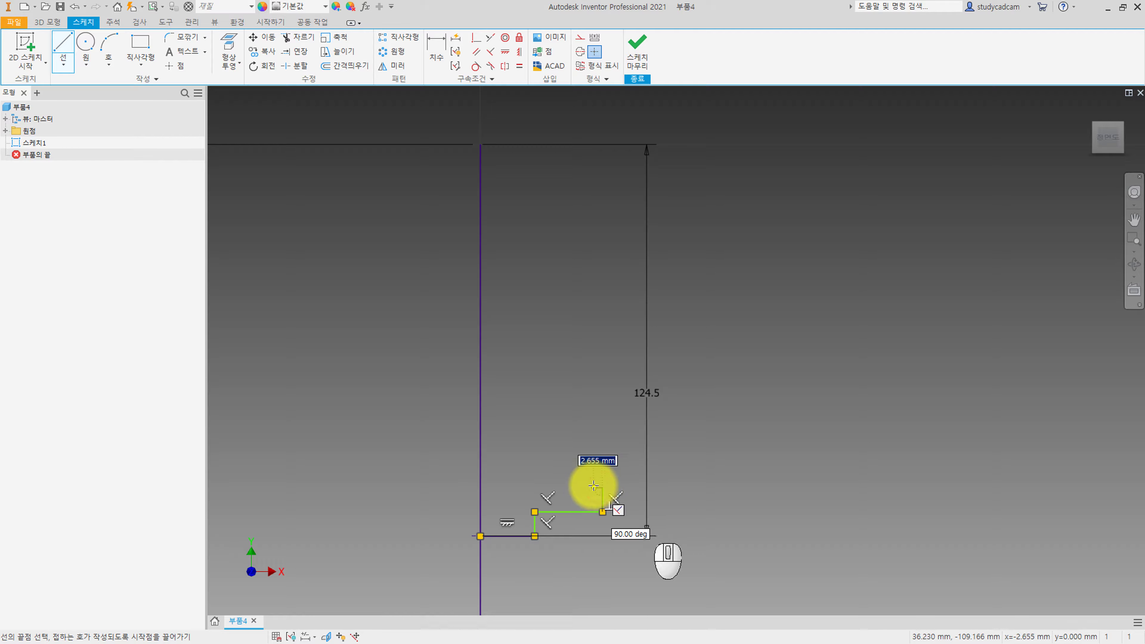
left_click(542, 488)
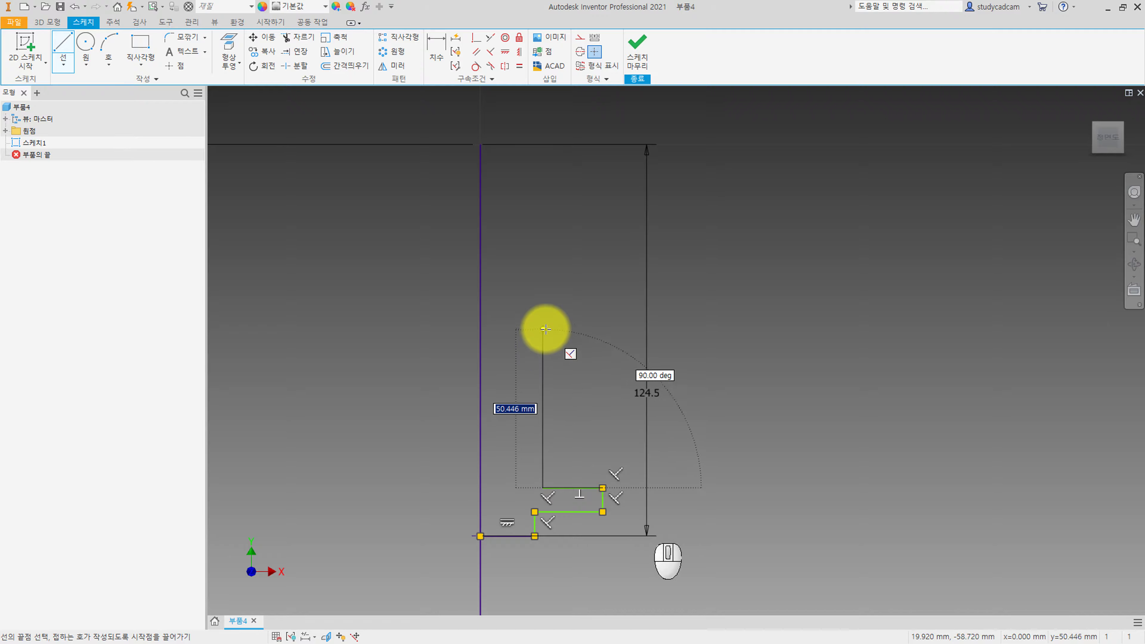
Continue the profile upward to an upper flange about 19 mm wide and 9 mm high, adding two narrower steps that end on the vertical line
left_click(543, 296)
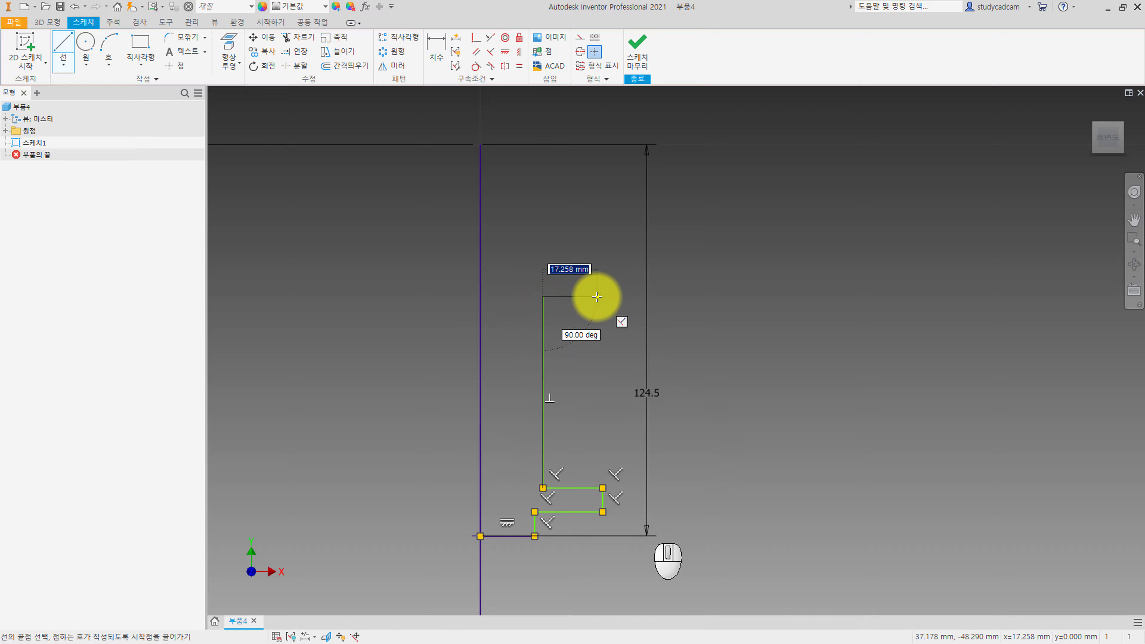
left_click(603, 296)
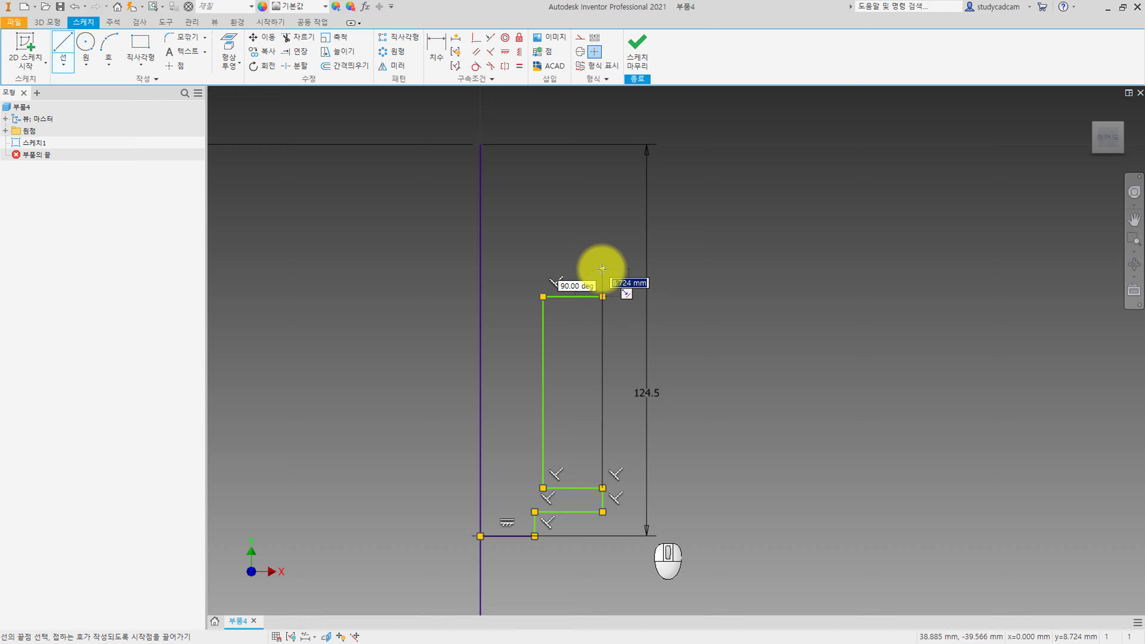
left_click(602, 269)
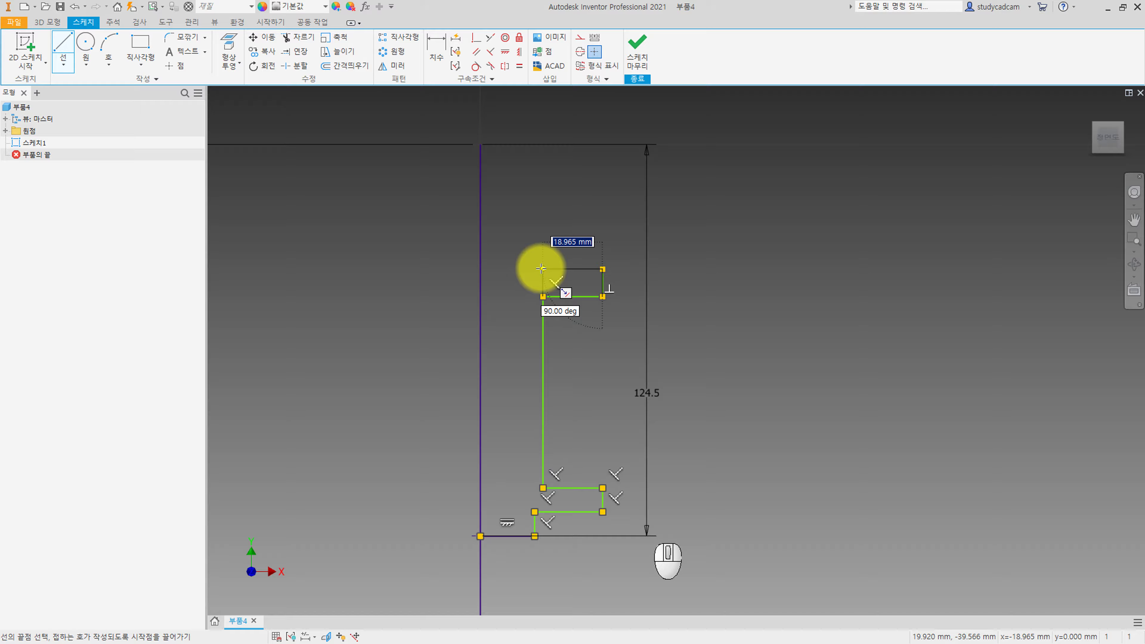
left_click(527, 269)
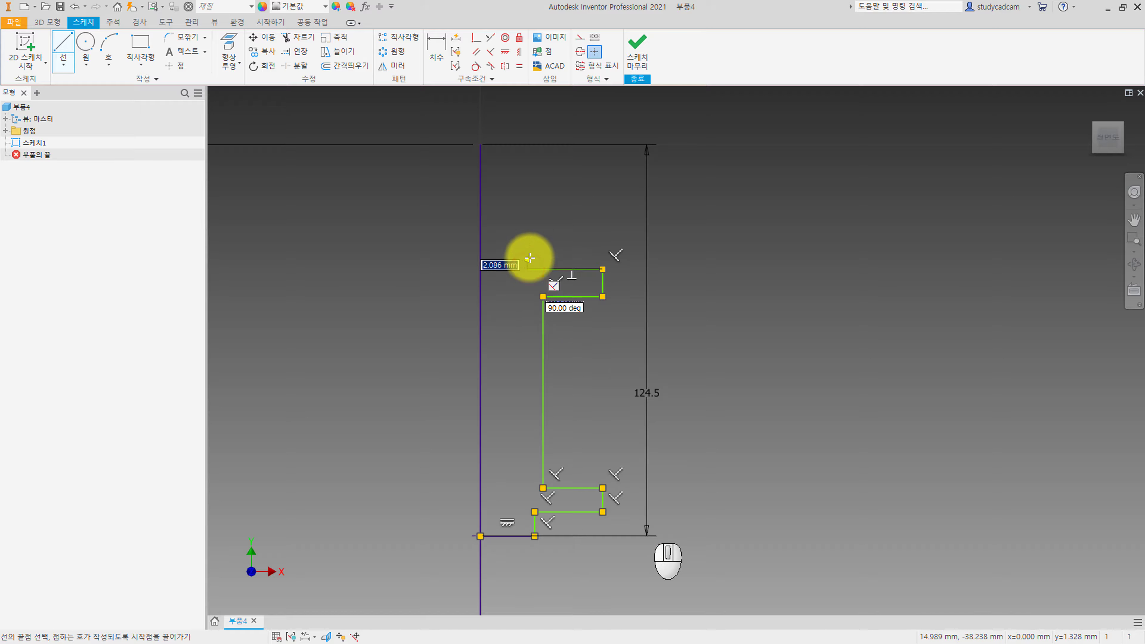
left_click(512, 226)
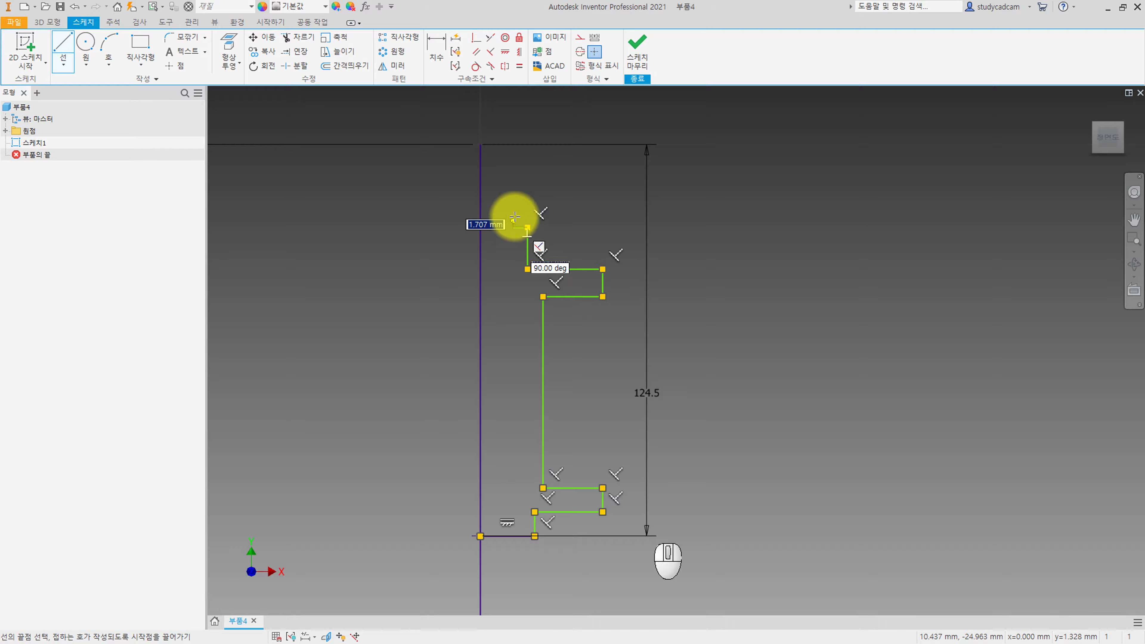
left_click(513, 194)
left_click(481, 192)
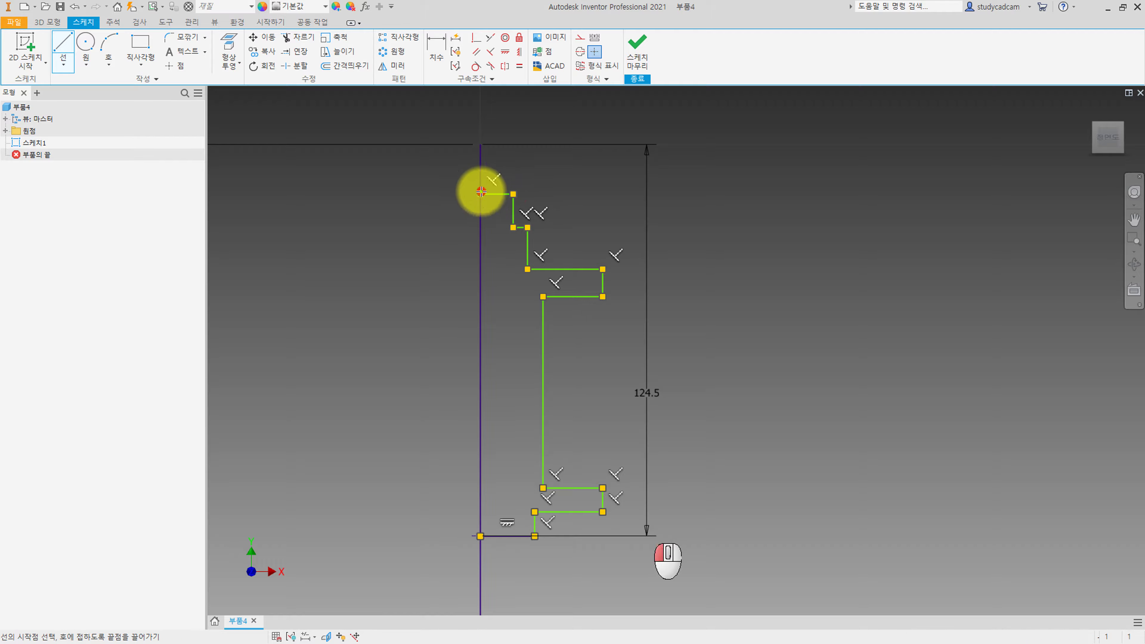
key("Escape")
Dimension the vertical distance from the vertical line's upper end to the stepped profile's top edge as 40 mm
middle_click_drag(512, 134, 472, 183)
key("d")
left_click(444, 193)
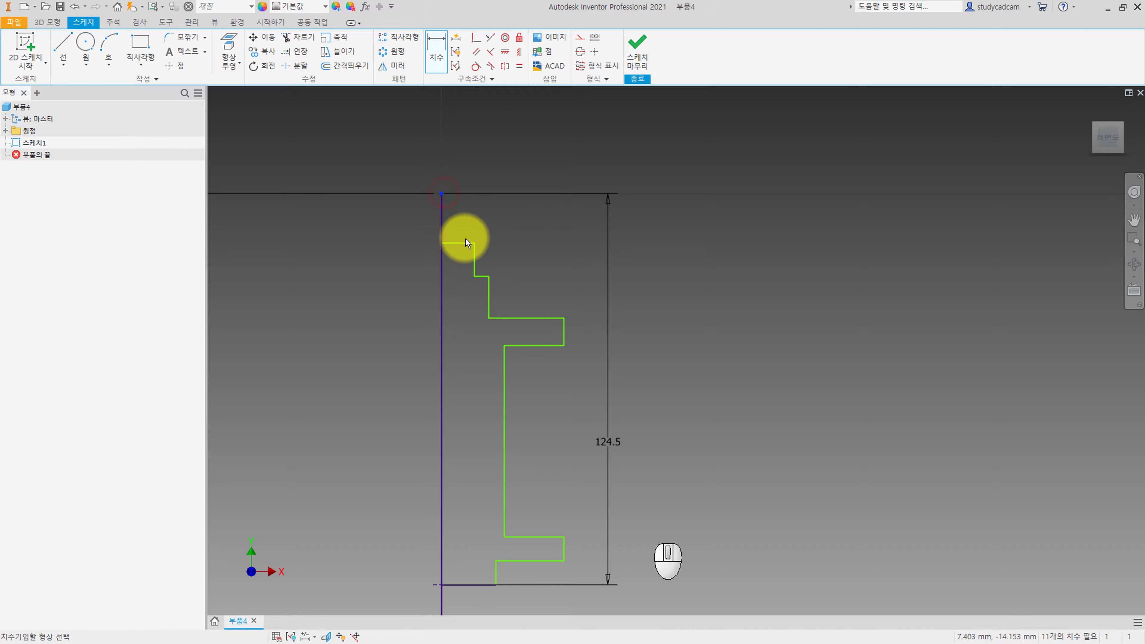
left_click(465, 242)
left_click(529, 217)
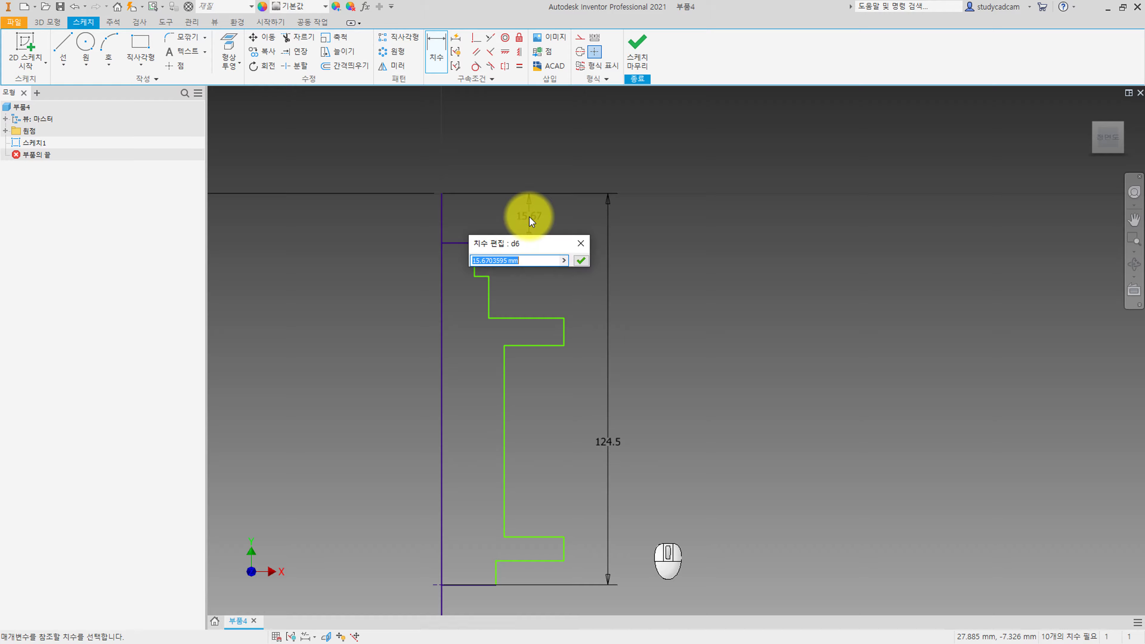
type("40")
key("Return")
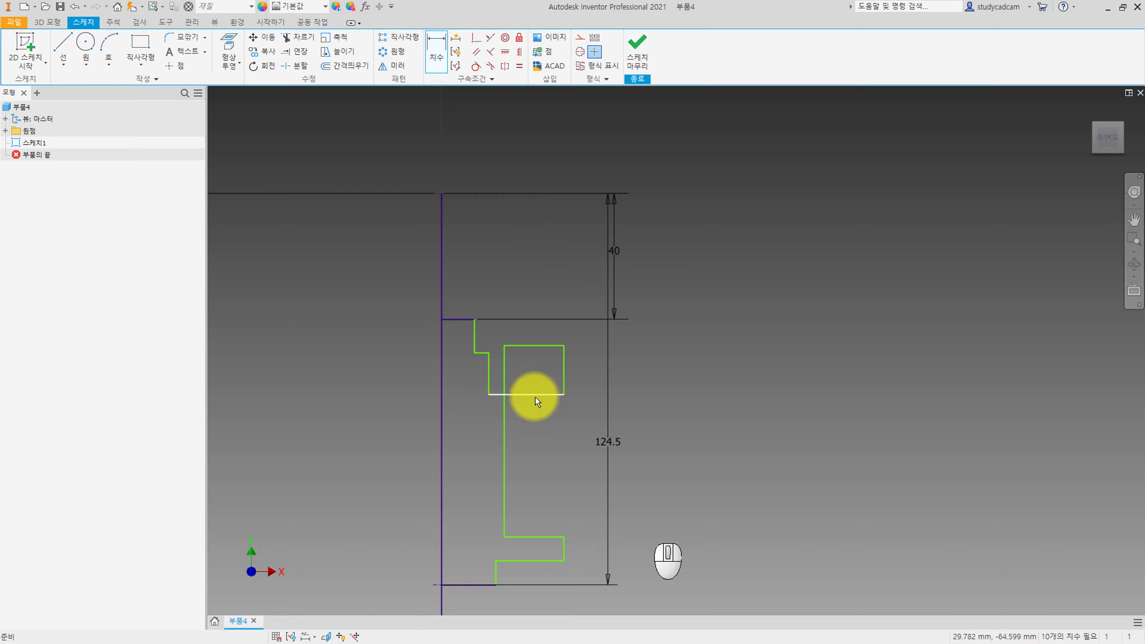
Move the upper flange's underside down below its top edge so the profile no longer crosses itself
middle_click_drag(532, 396, 509, 319)
scroll(509, 319, "down", 3)
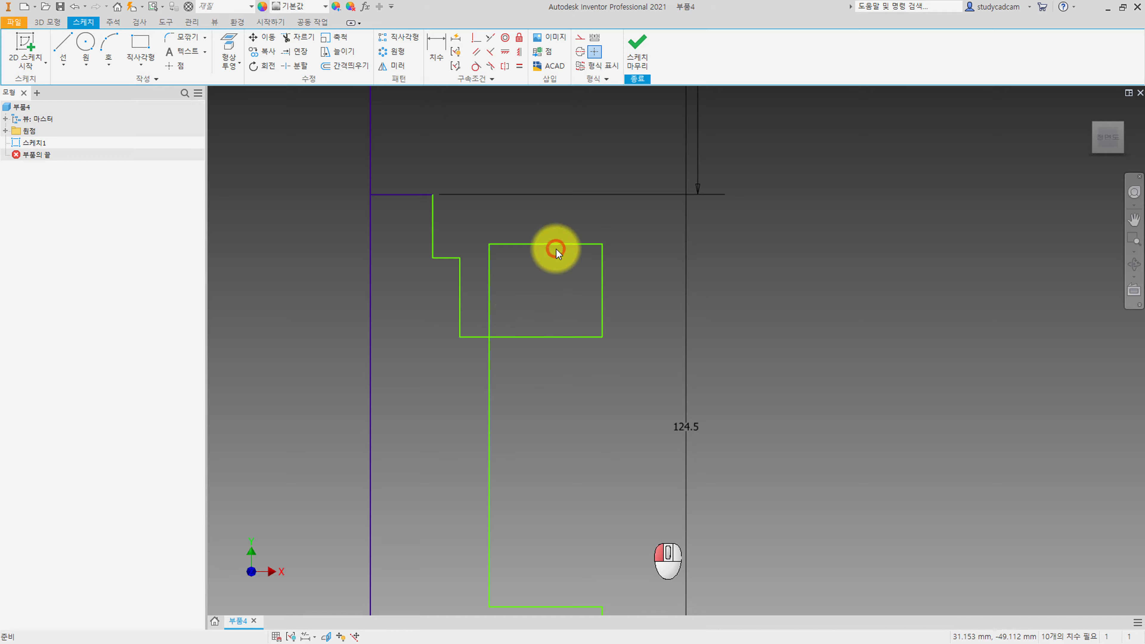
left_click_drag(556, 249, 518, 472)
Dimension the horizontal distance from the long vertical line to the lower flange's outer edge as 24 mm
scroll(518, 473, "up", 2)
middle_click_drag(518, 473, 501, 320)
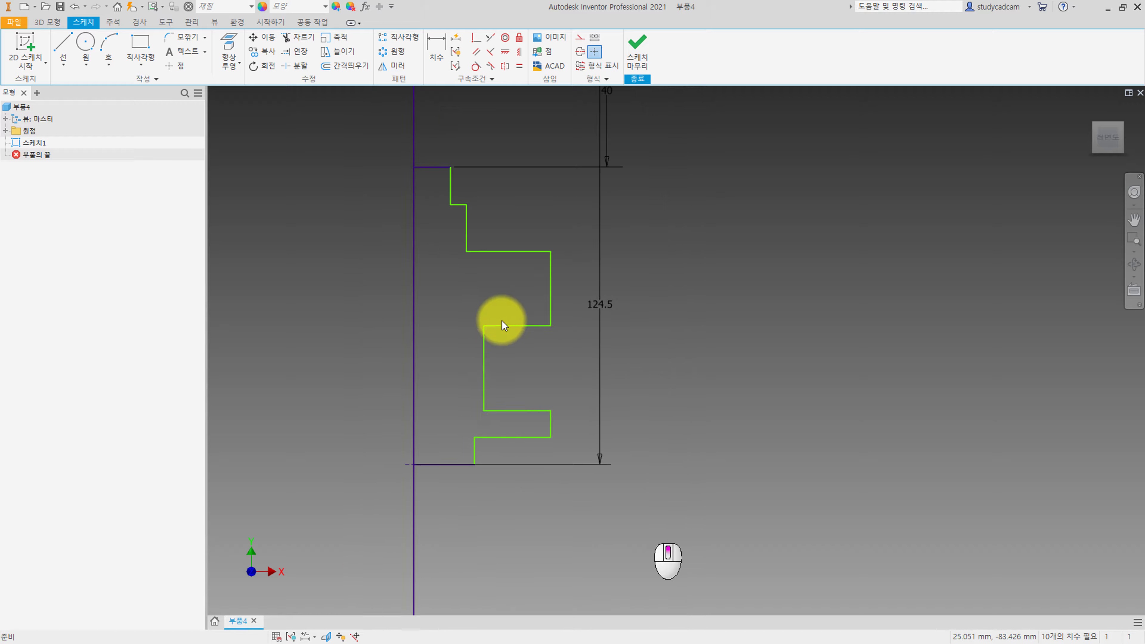
scroll(428, 445, "down", 3)
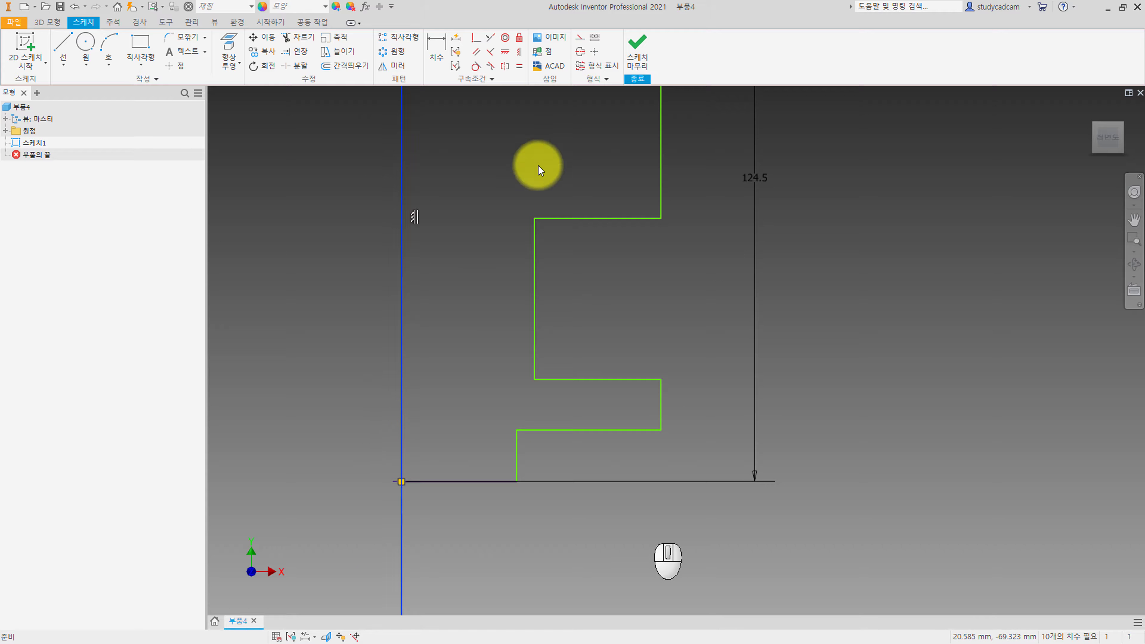
scroll(496, 296, "up", 2)
key("d")
left_click(440, 336)
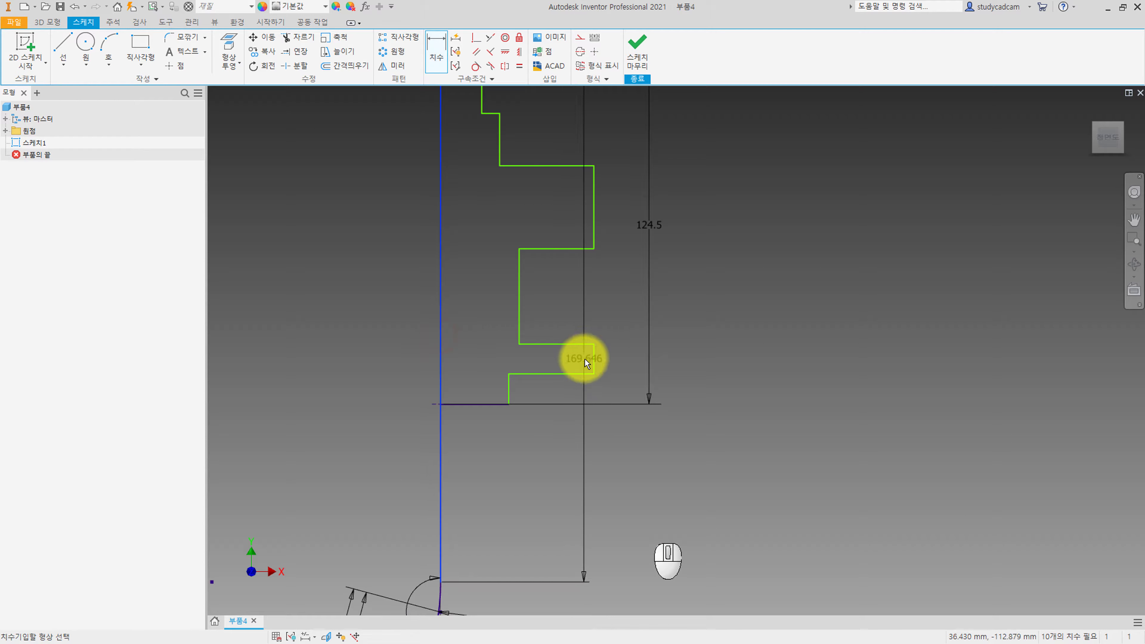
left_click(593, 361)
left_click(551, 490)
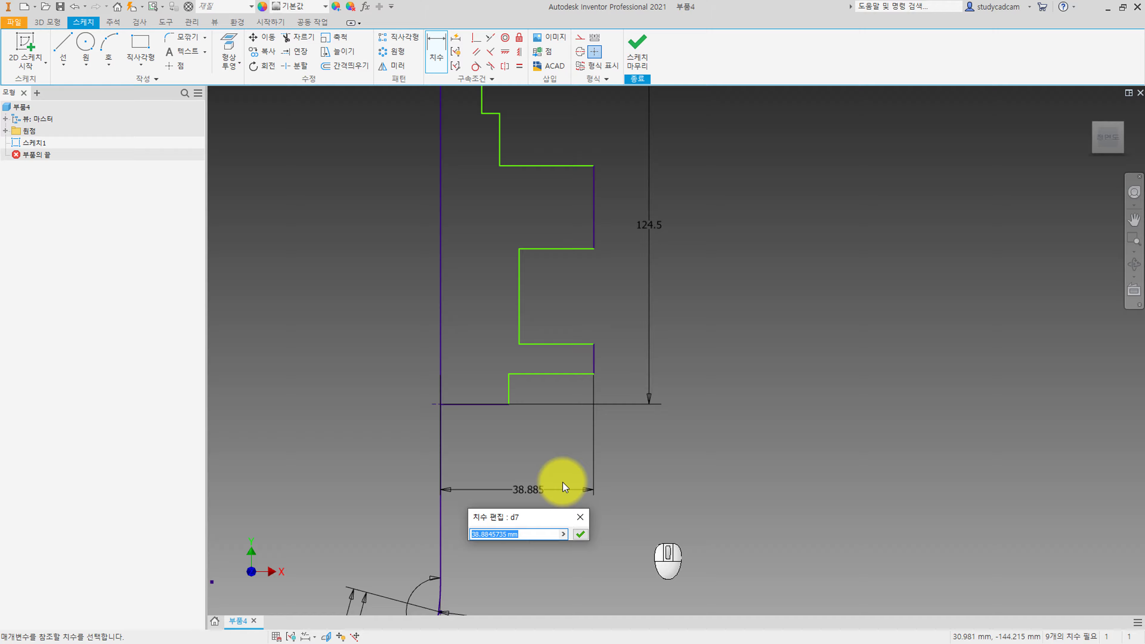
type("24")
key("Return")
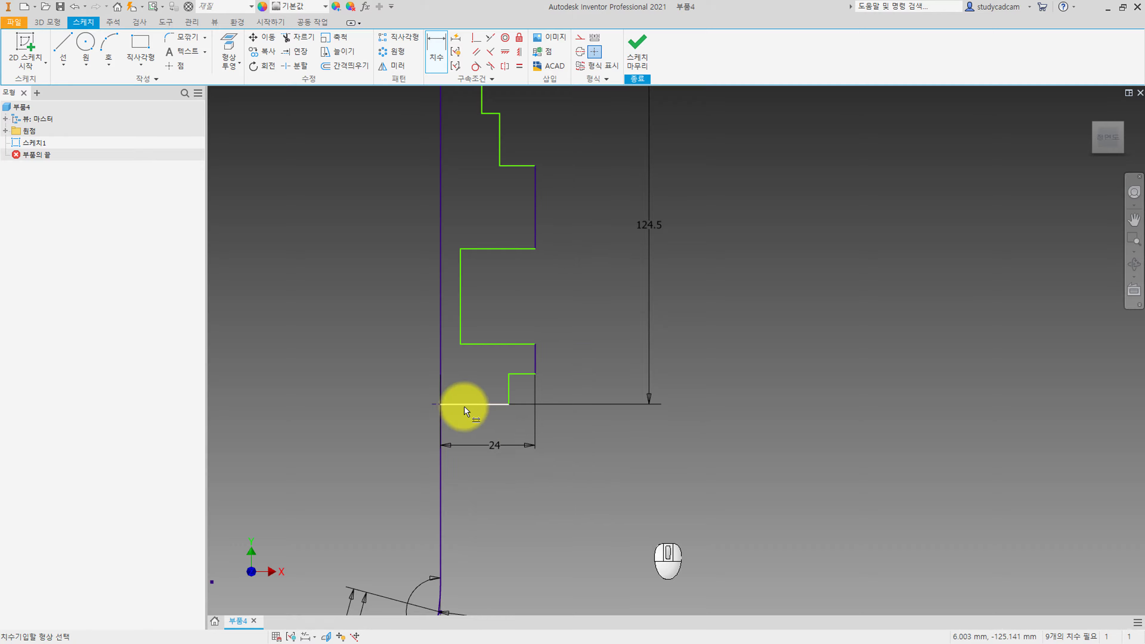
Dimension the length of the profile's bottom horizontal line as 14 mm
left_click(485, 403)
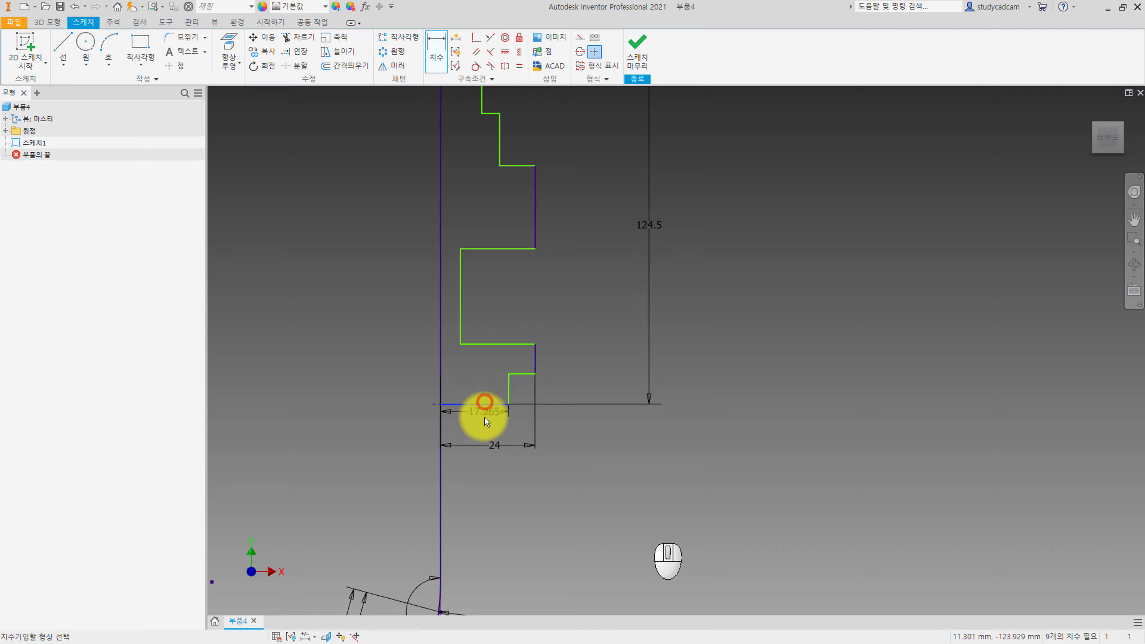
left_click(483, 423)
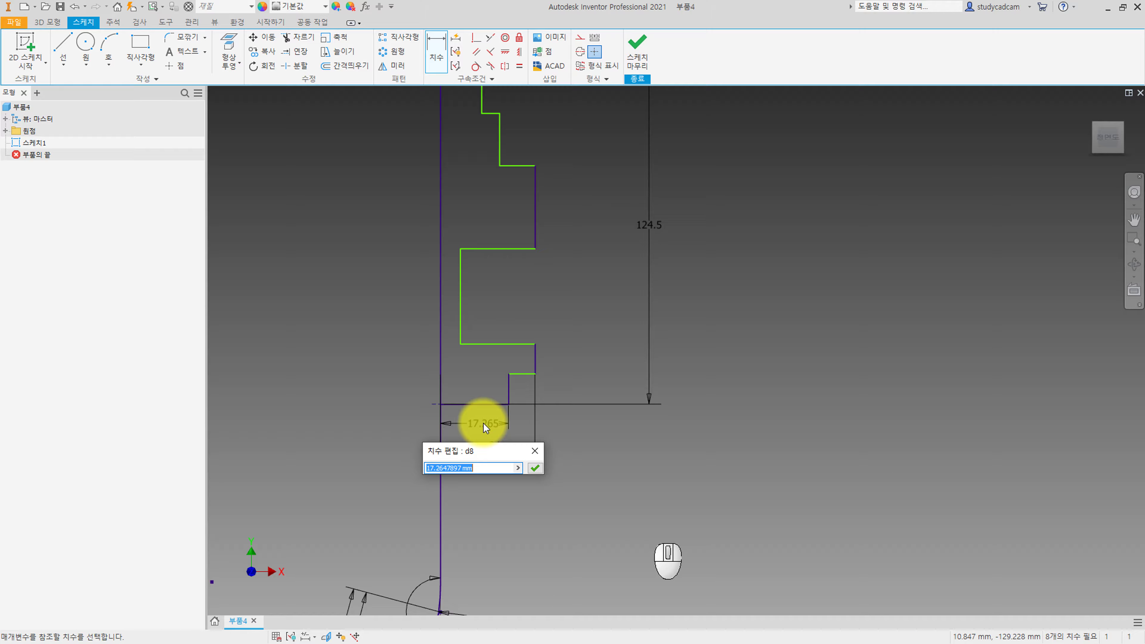
type("14")
key("Return")
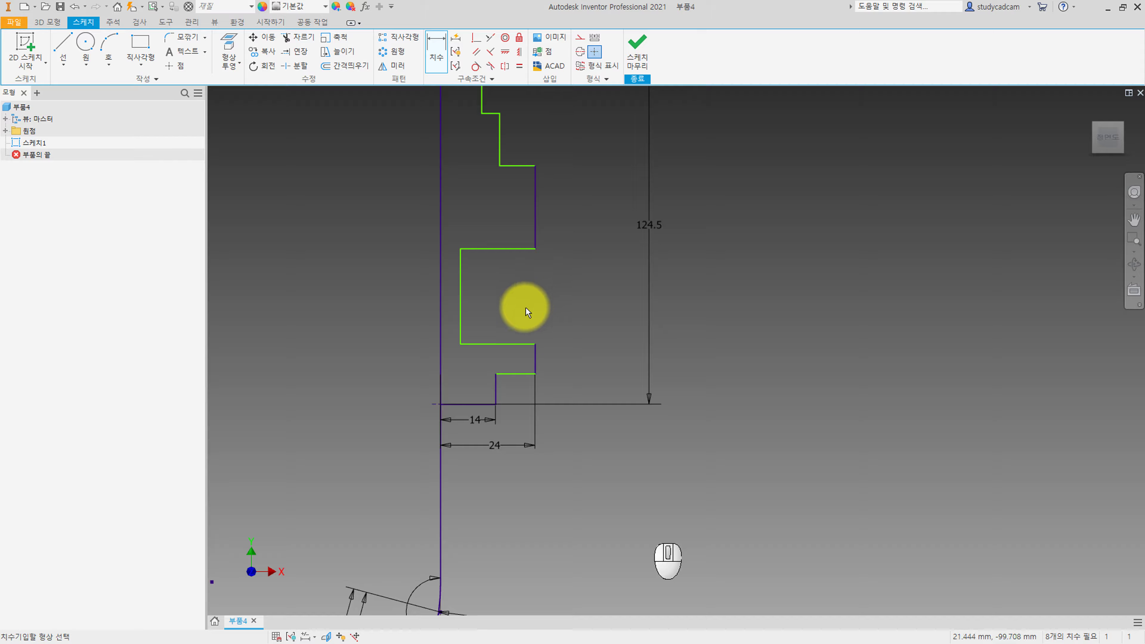
Dimension the height from the profile's bottom line to the lower flange's underside as 5 mm
left_click(483, 403)
left_click(517, 374)
left_click(612, 384)
type("5")
key("Return")
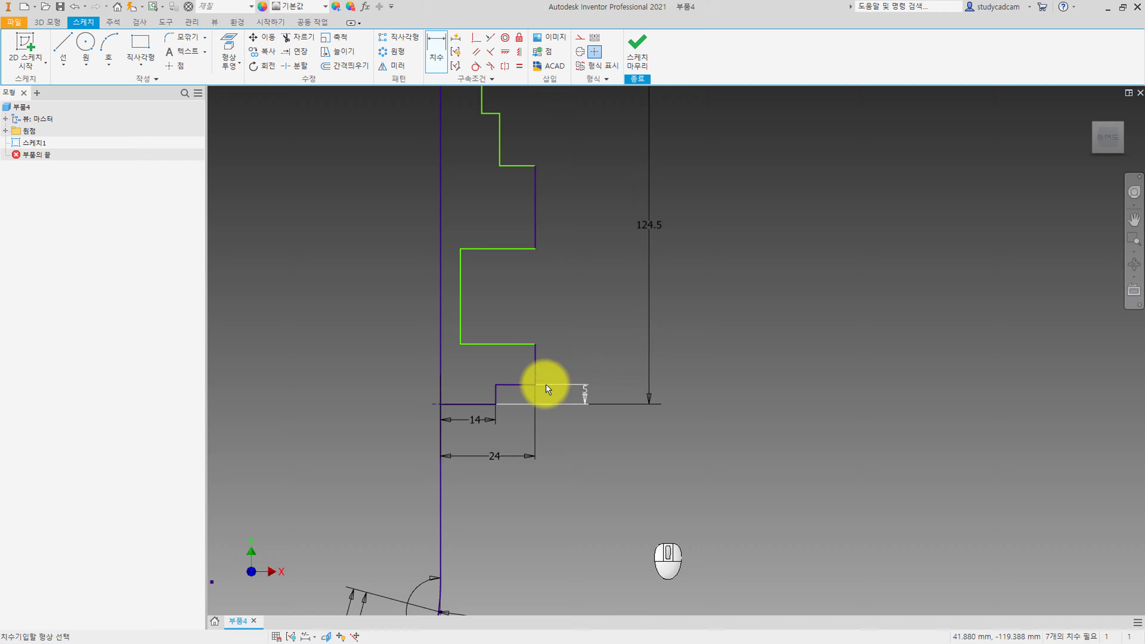
Dimension the height from the profile's bottom line to the lower flange's top edge as 9.5 mm
left_click(510, 343)
left_click(467, 404)
left_click(600, 385)
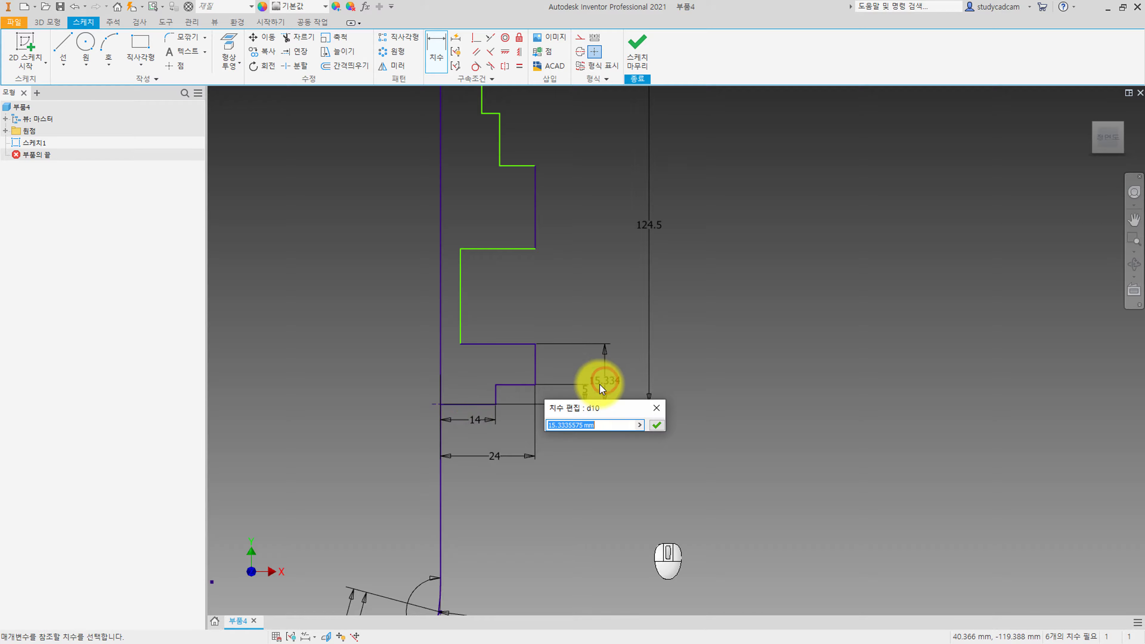
type("9.5")
key("Return")
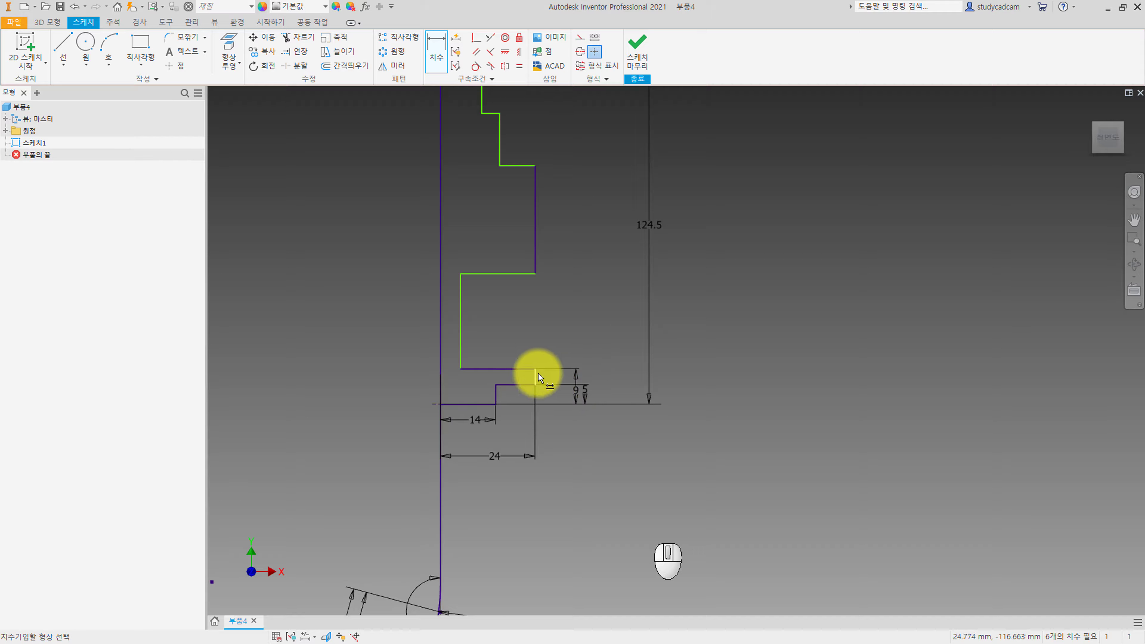
Dimension the vertical gap between the lower flange's top edge and the upper flange's underside as 45 mm
left_click(520, 369)
left_click(519, 274)
left_click(608, 307)
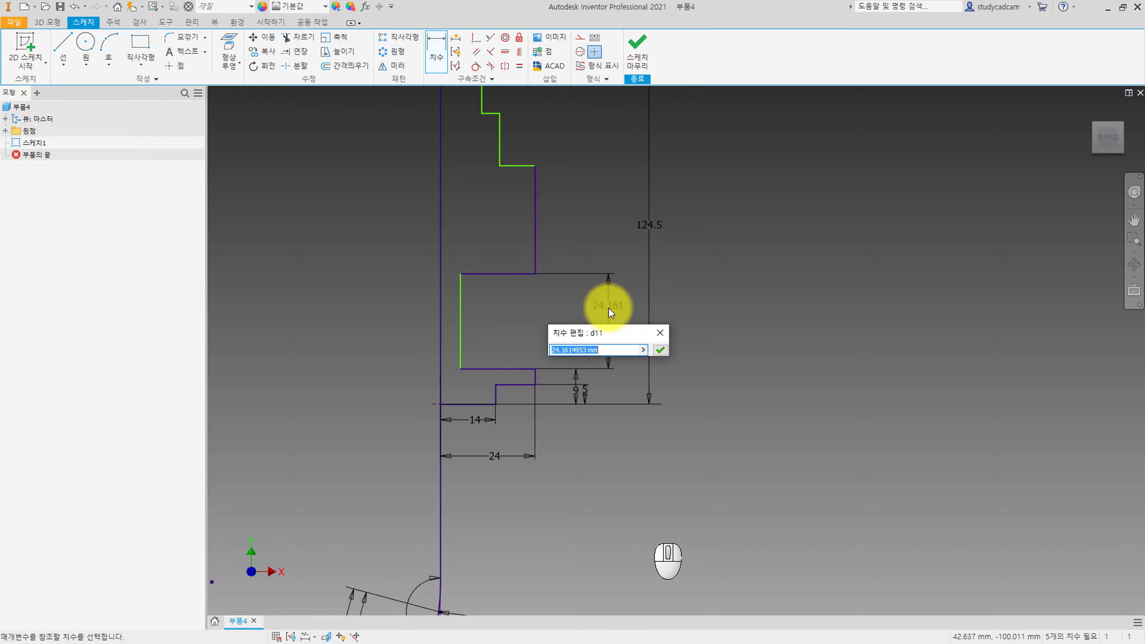
type("45")
key("Return")
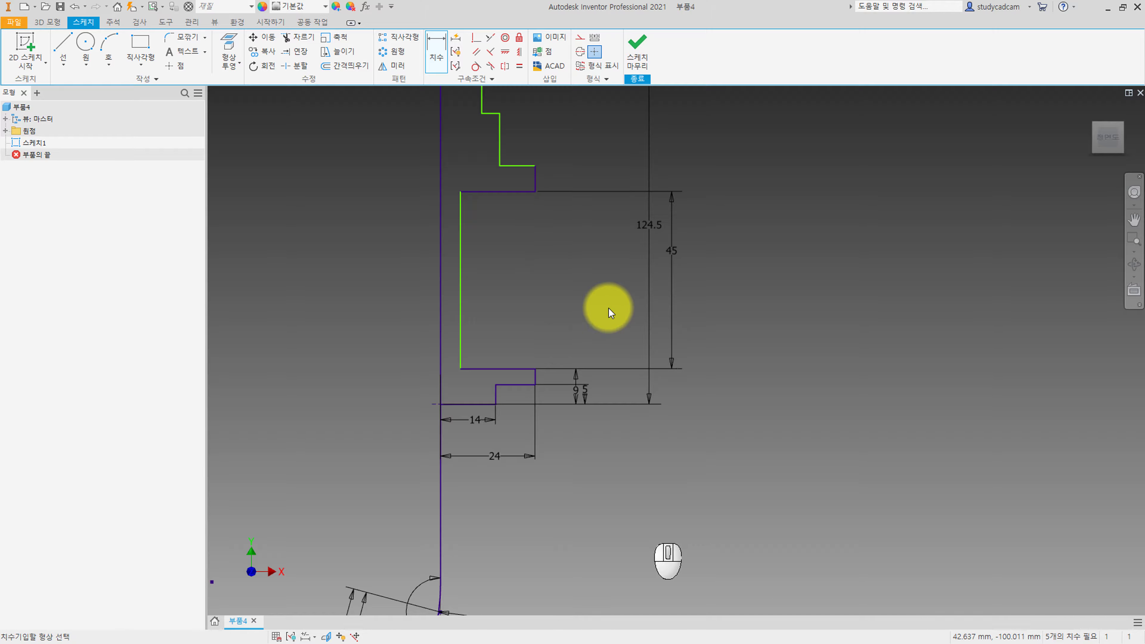
Dimension the horizontal distance from the long vertical line to the recessed edge between the flanges as 30.5/2 mm
left_click(460, 307)
left_click(441, 305)
left_click(383, 323)
type("30.")
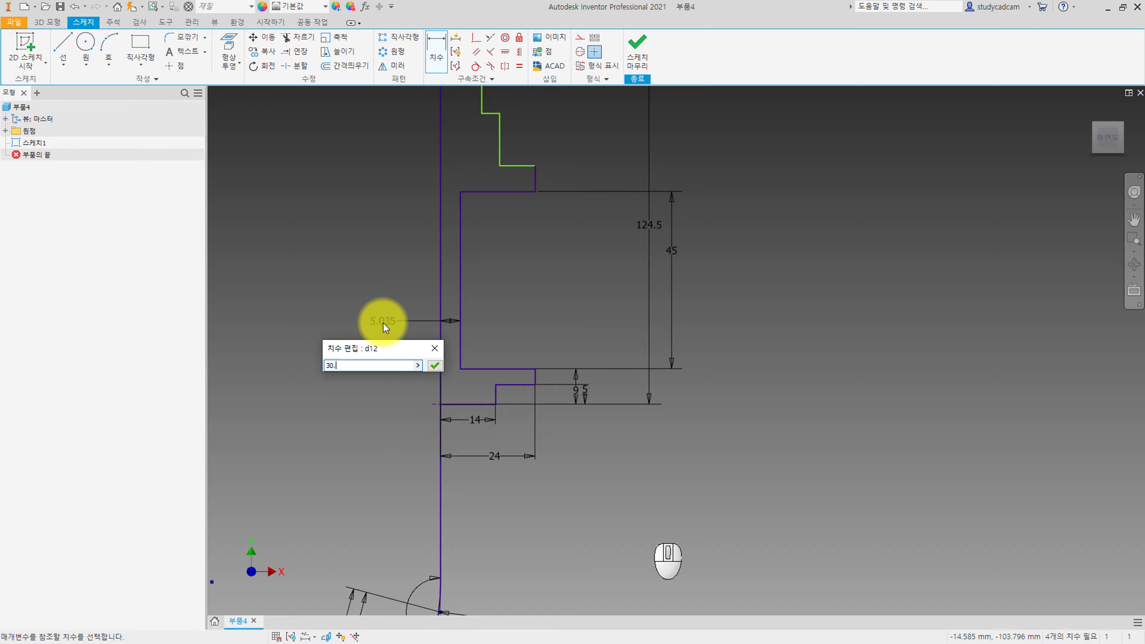
type("5/2")
key("Return")
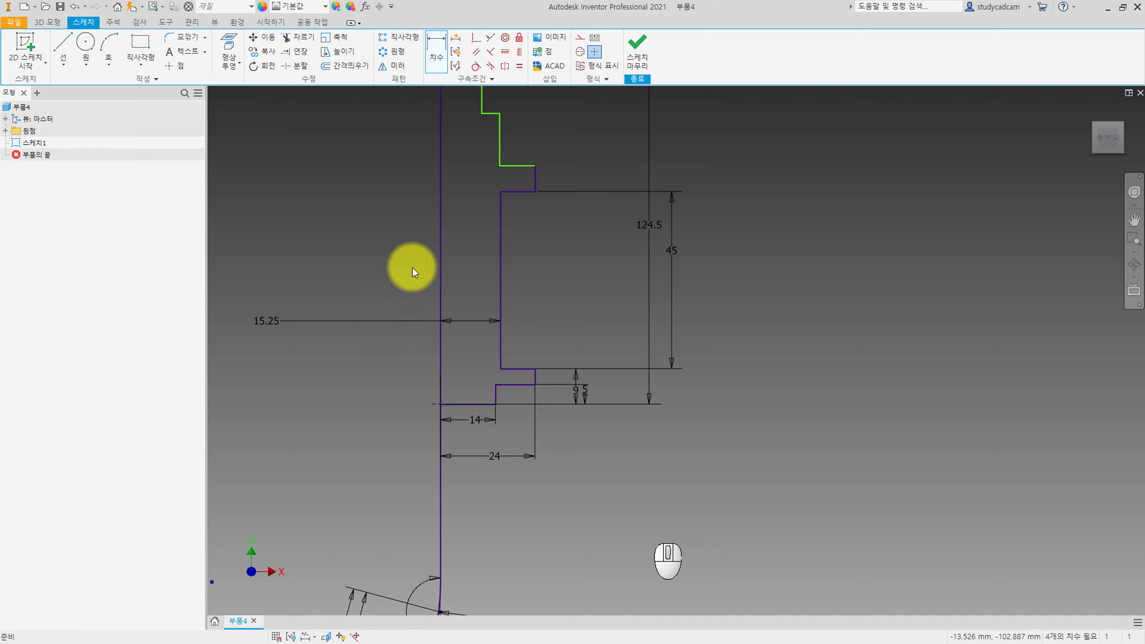
Dimension the vertical distance from the lower flange's underside to the upper flange's top edge as 57.5 mm
middle_click_drag(485, 243, 444, 305)
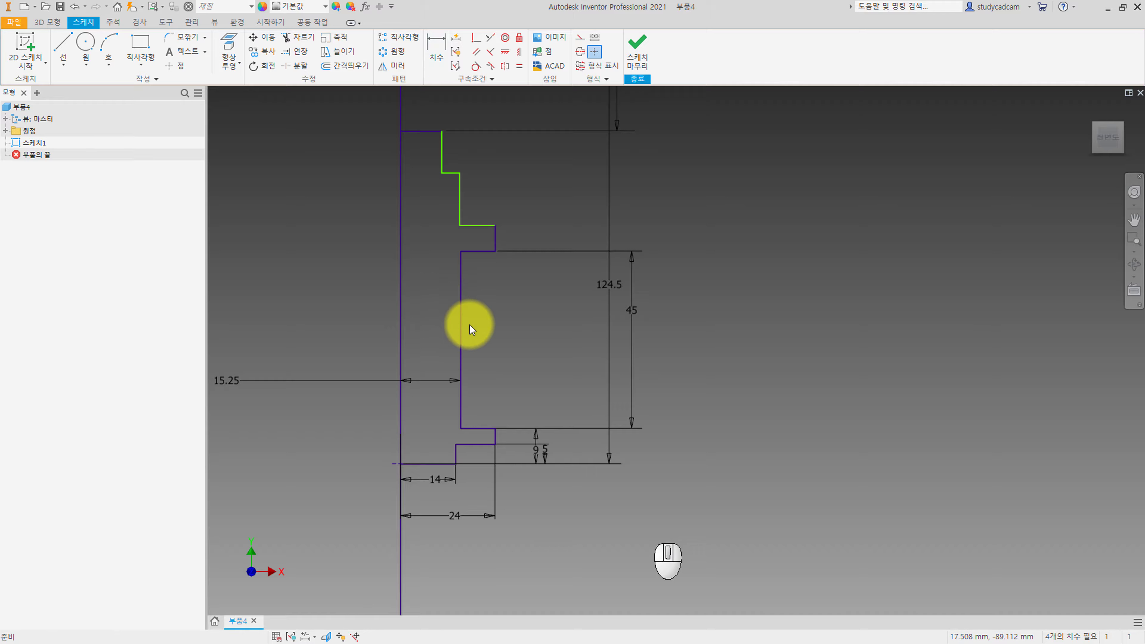
key("d")
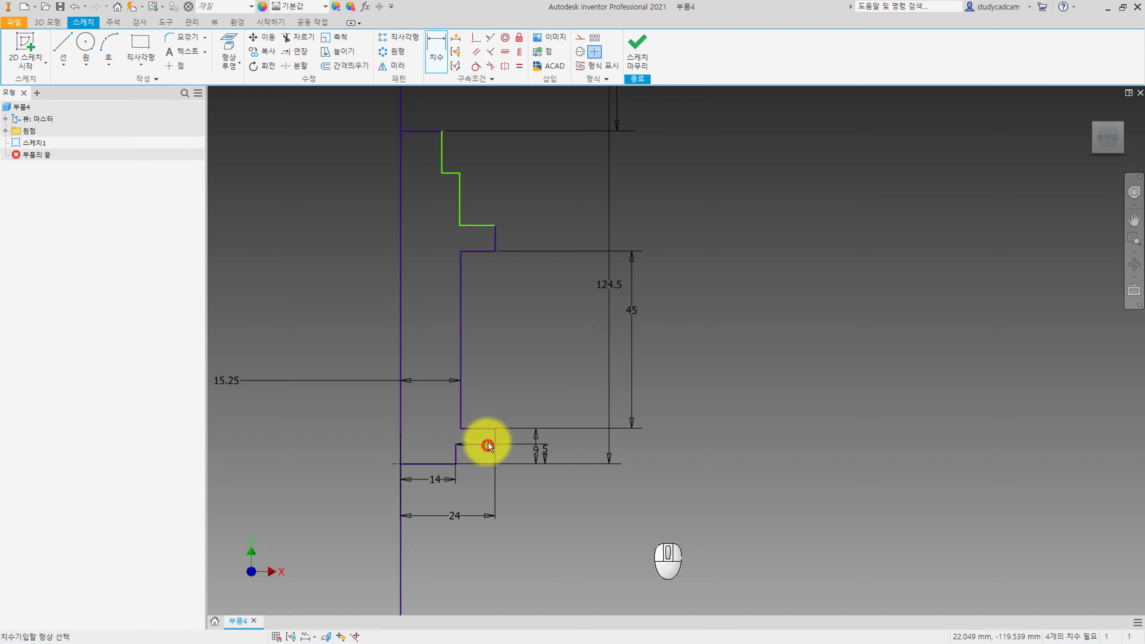
left_click(488, 444)
left_click(498, 223)
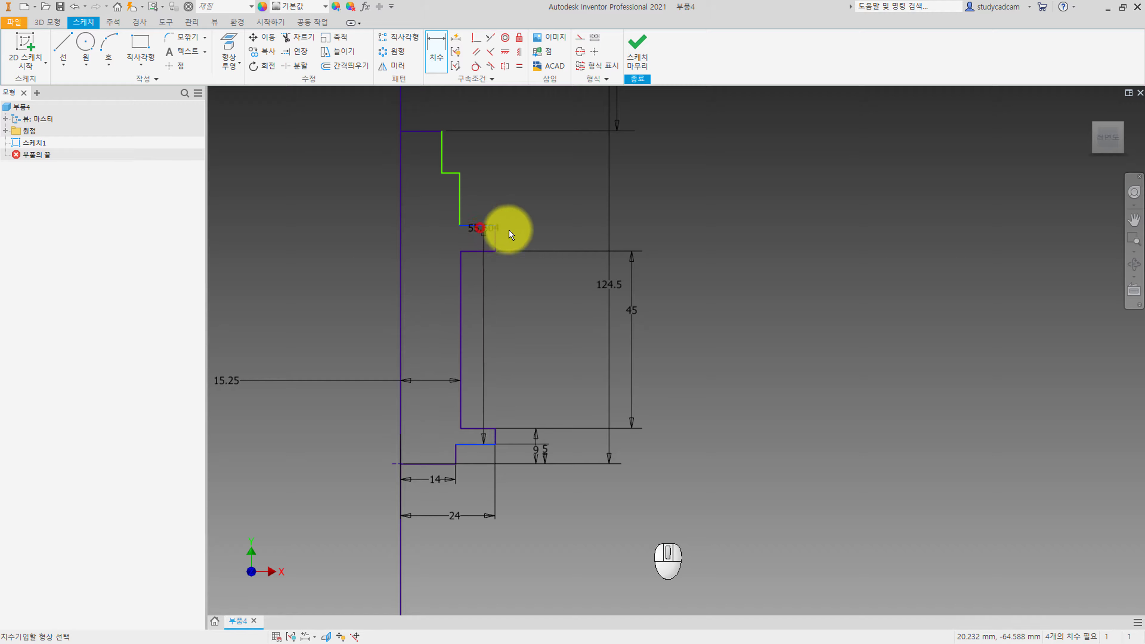
left_click(754, 261)
type("57.5")
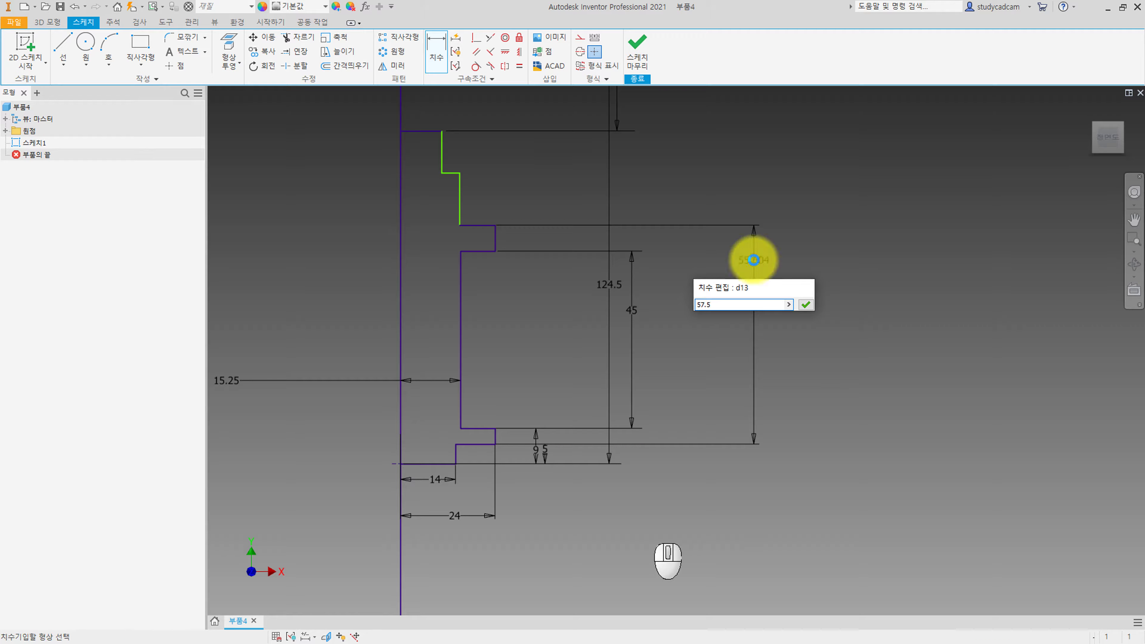
key("Return")
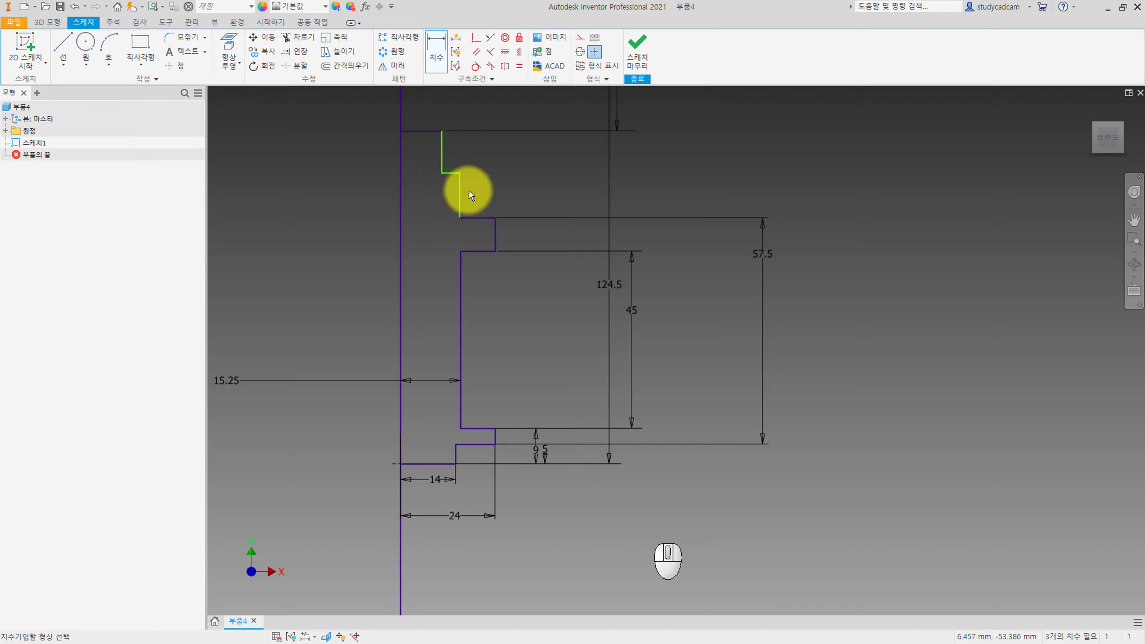
Dimension the horizontal distance from the long vertical line to the neck edge directly above the upper flange as 10 mm
left_click(458, 199)
left_click(400, 207)
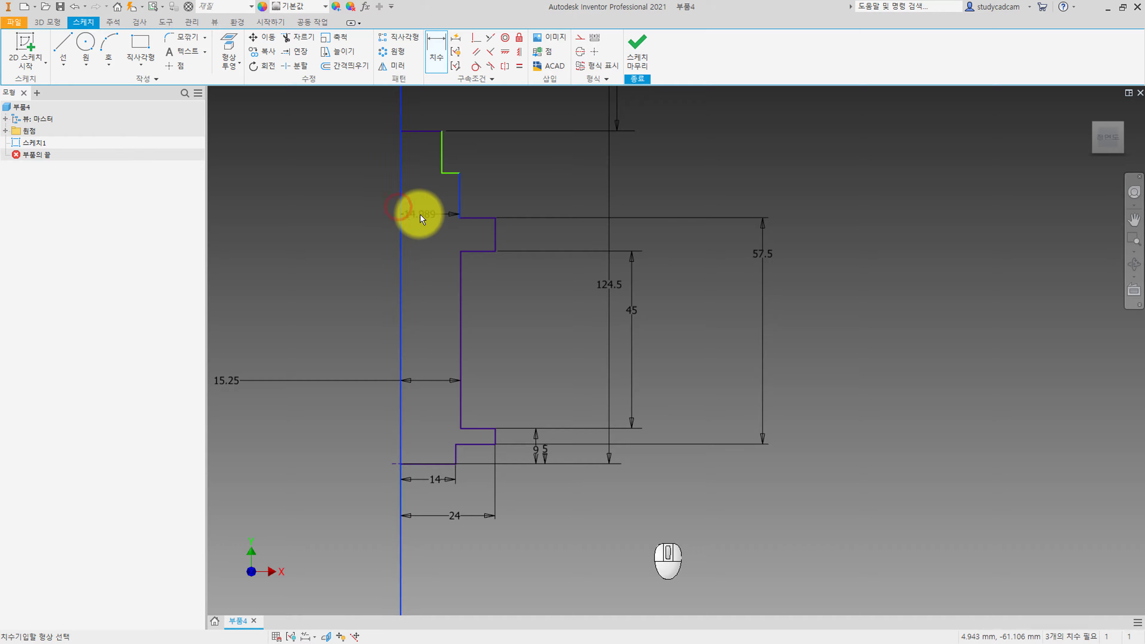
left_click(421, 214)
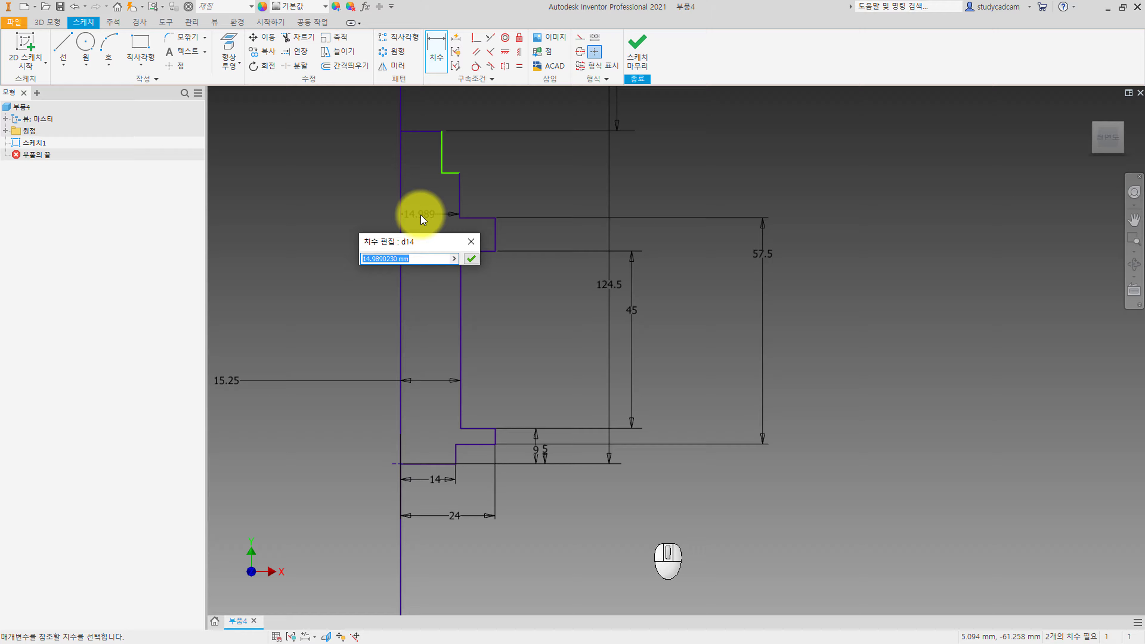
type("10")
key("Return")
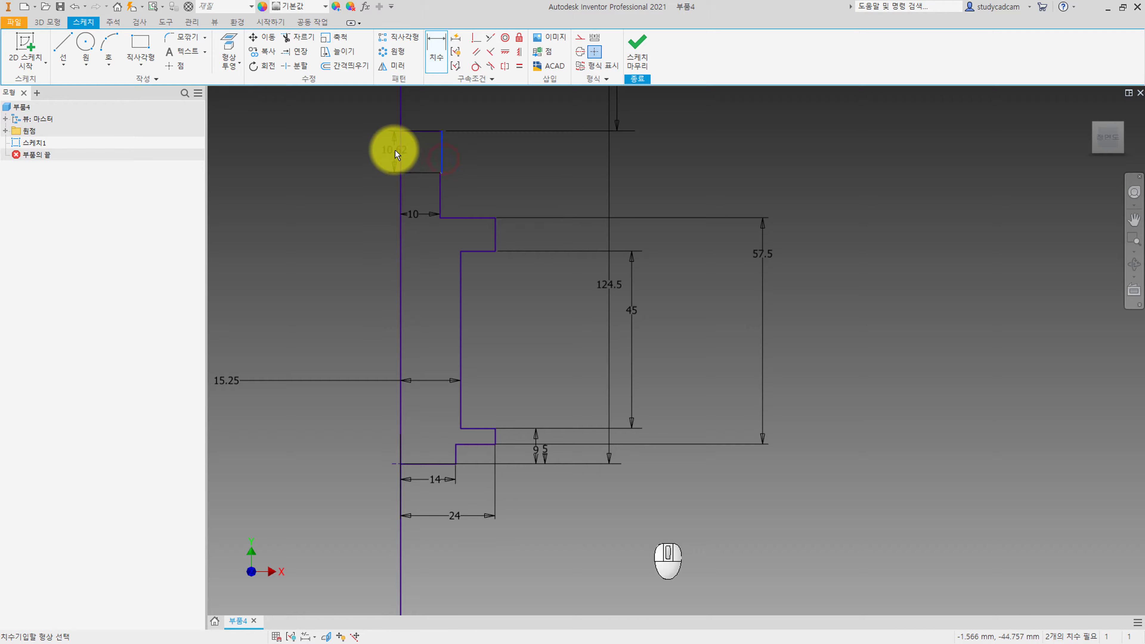
Dimension the horizontal distance from the long vertical line to the topmost neck edge as 9 mm
left_click(400, 149)
left_click(408, 150)
type("9")
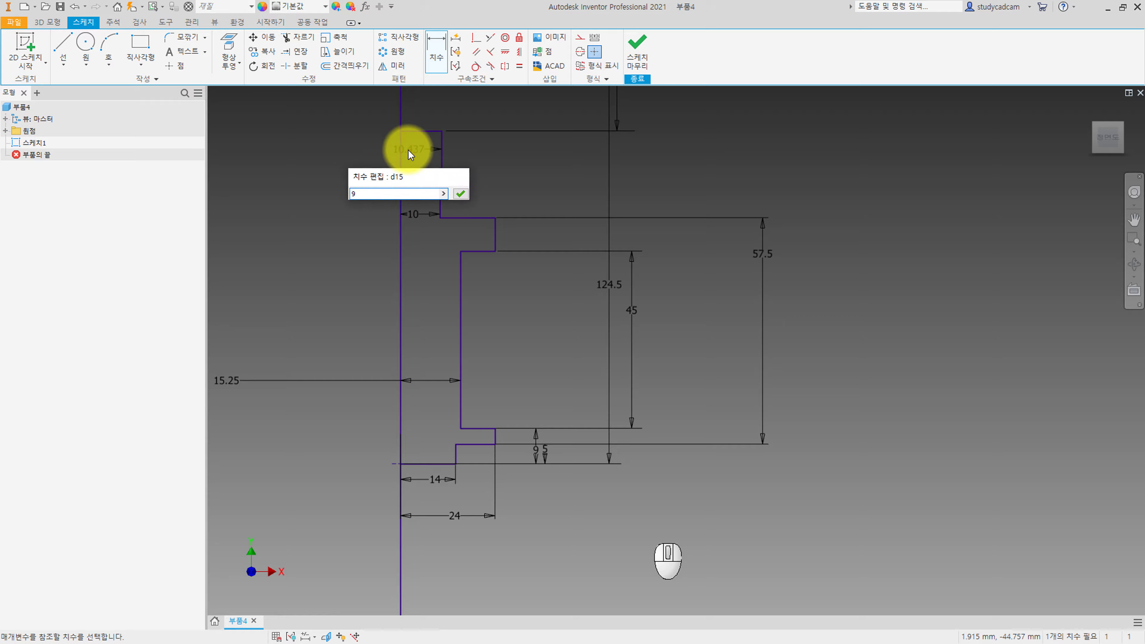
key("Return")
Dimension the height of the neck edge directly above the upper flange as 14 mm and finish the sketch
left_click(443, 189)
left_click(466, 189)
type("14")
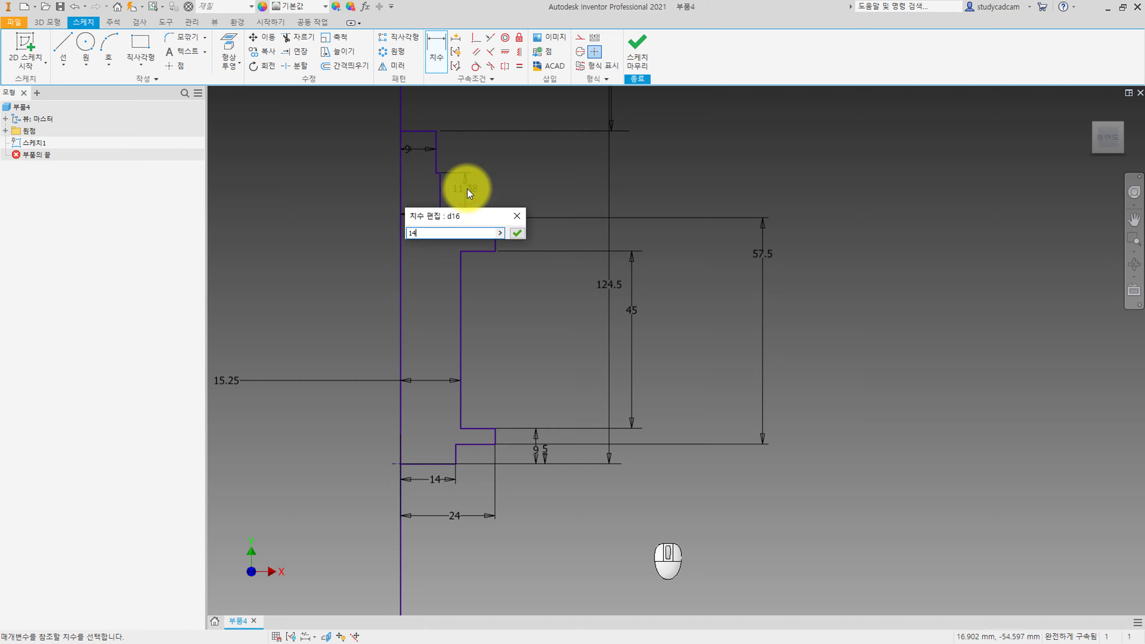
key("Return")
middle_click_drag(516, 207, 579, 230)
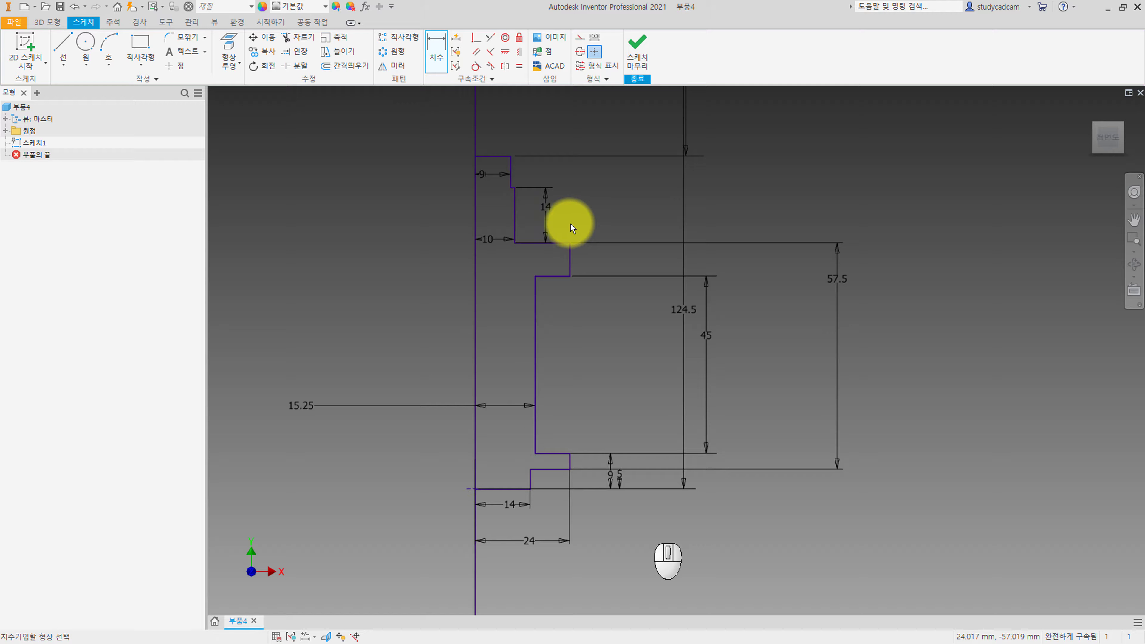
scroll(569, 222, "down", 3)
mouse_move(581, 244)
middle_mouse_down()
mouse_move(582, 352)
mouse_move(553, 271)
middle_mouse_up()
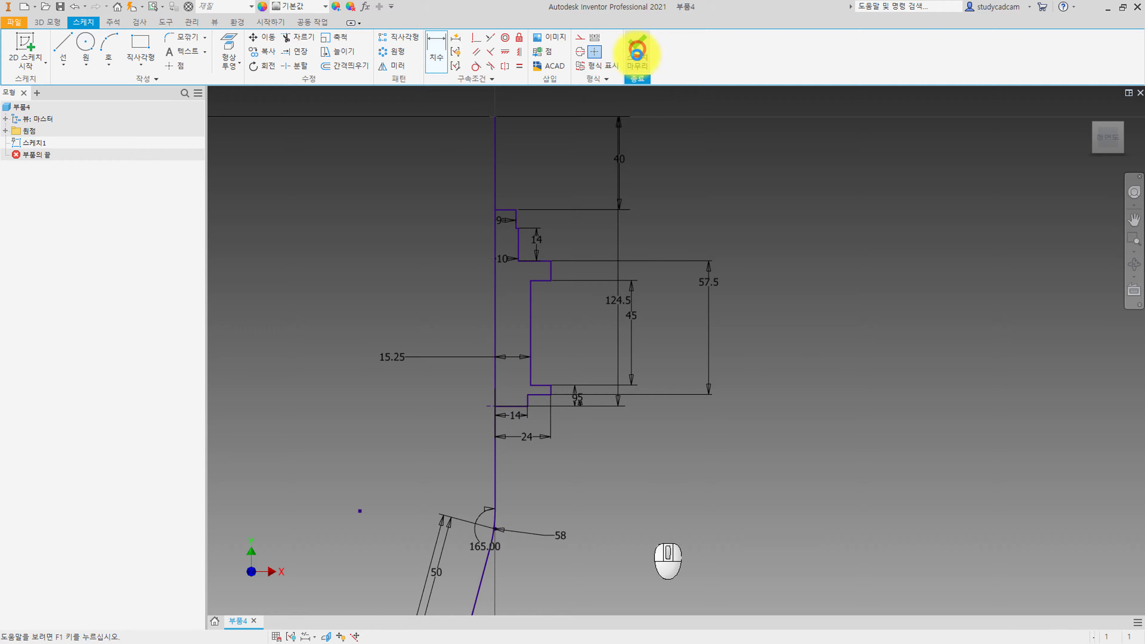
left_click(637, 53)
Create a work plane perpendicular to the slanted path line through the point 50 mm along it
scroll(575, 386, "down", 2)
scroll(706, 430, "up", 5)
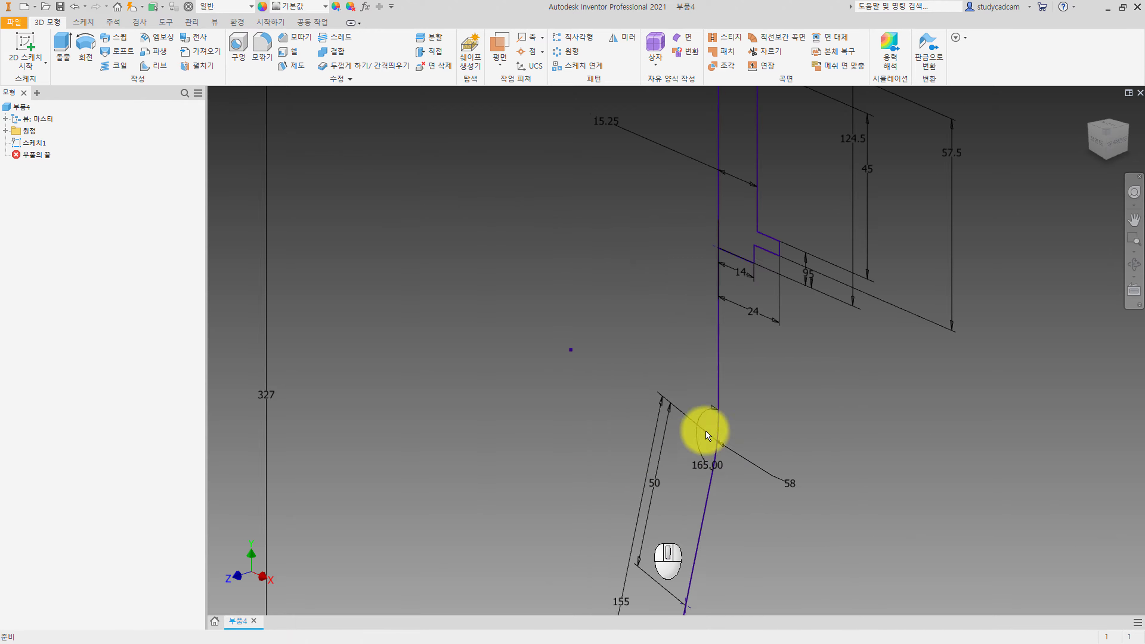
mouse_move(705, 430)
middle_mouse_down()
mouse_move(567, 401)
mouse_move(604, 282)
middle_mouse_up()
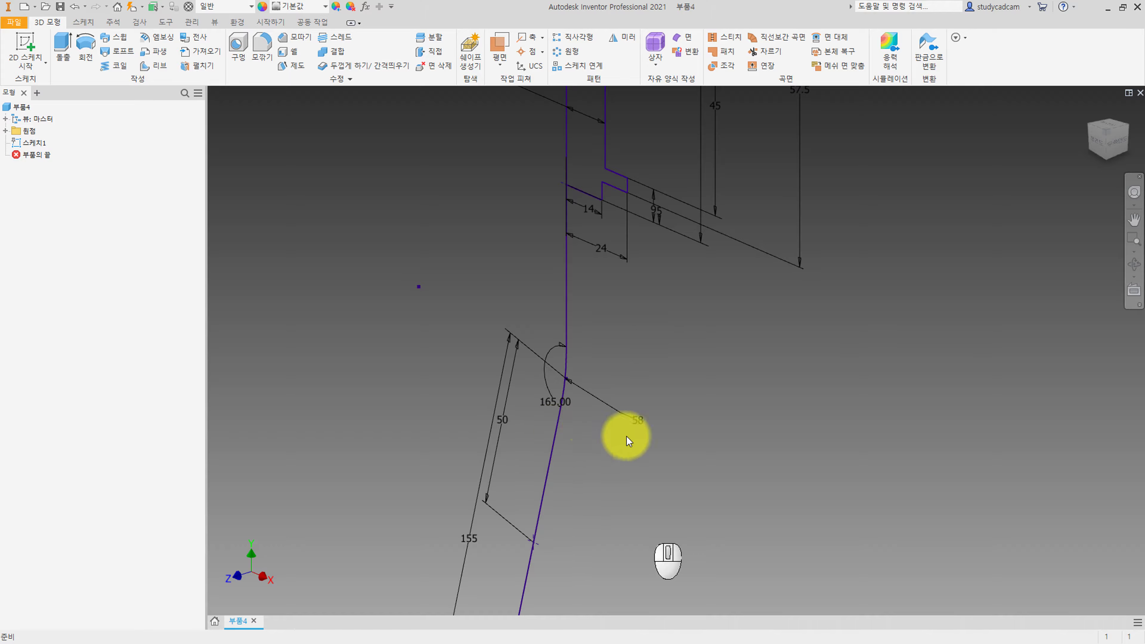
mouse_move(626, 437)
middle_mouse_down()
mouse_move(589, 361)
mouse_move(579, 383)
middle_mouse_up()
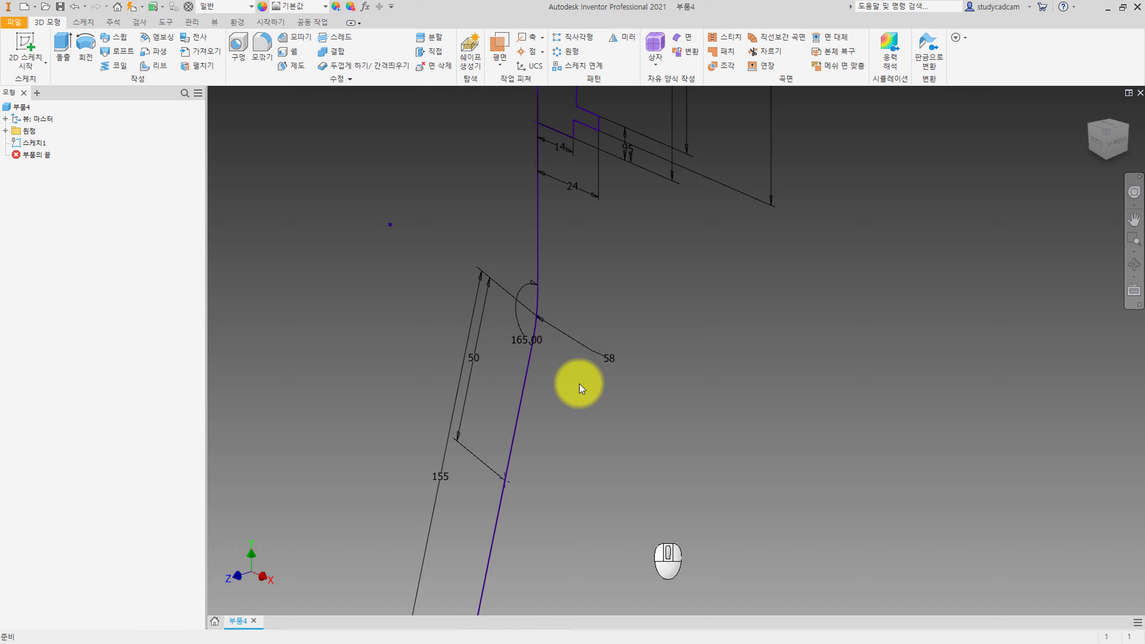
mouse_move(553, 392)
middle_mouse_down()
mouse_move(547, 329)
mouse_move(544, 391)
mouse_move(580, 432)
mouse_move(615, 332)
mouse_move(603, 437)
mouse_move(598, 314)
middle_mouse_up()
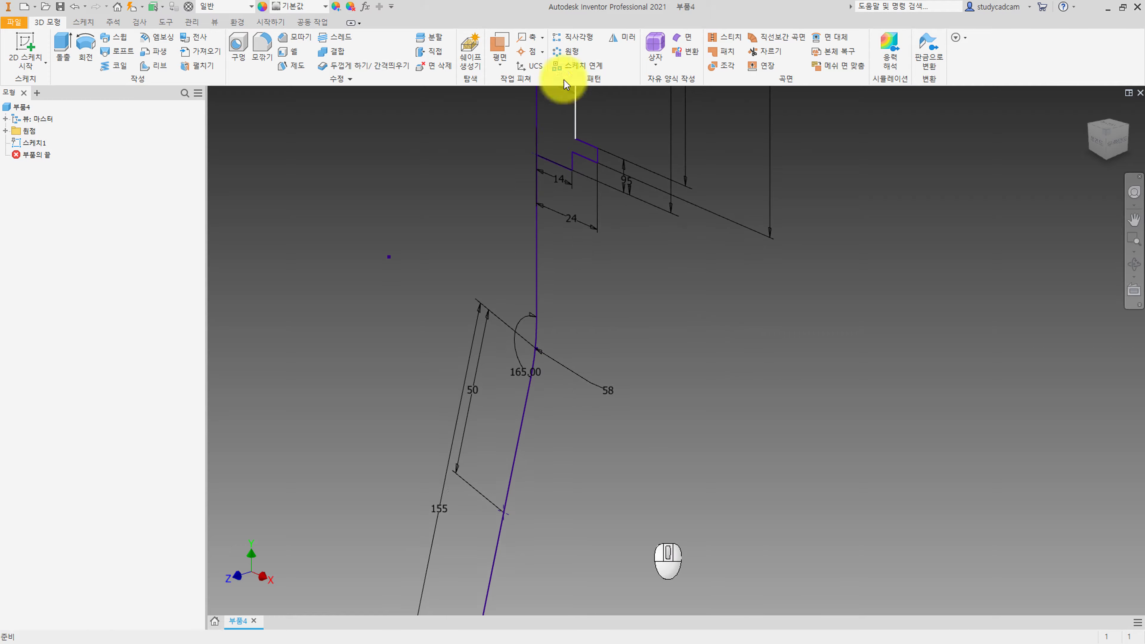
left_click(499, 44)
left_click(517, 459)
left_click(502, 512)
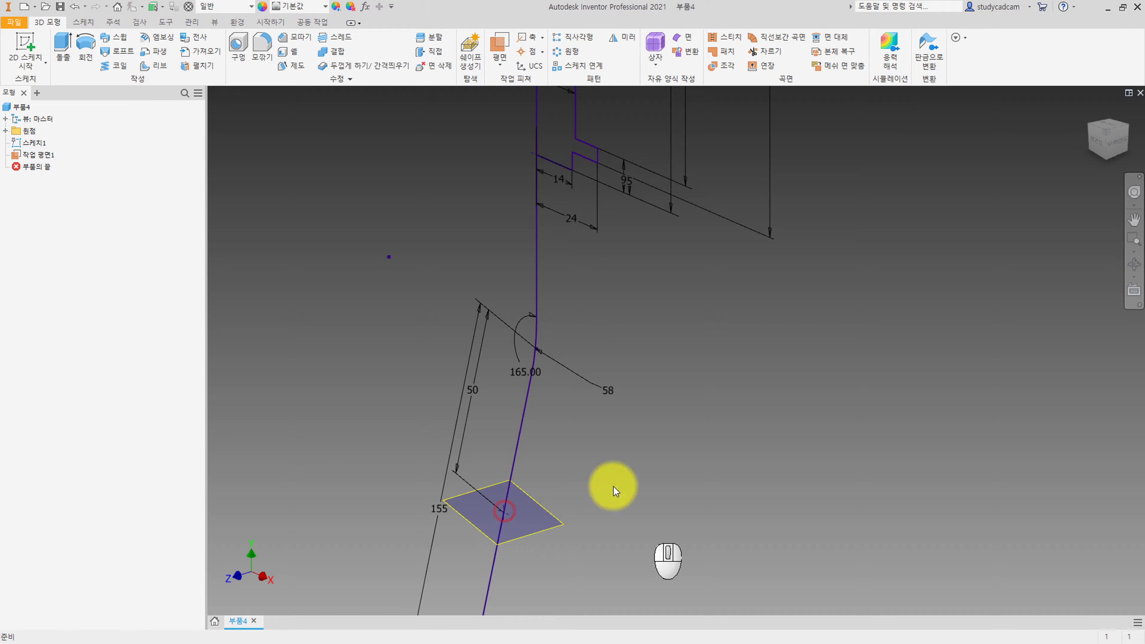
Revolve the closed stepped flange profile a full 360 degrees about the long vertical line
middle_click_drag(614, 487, 639, 427)
scroll(643, 409, "up", 2)
scroll(643, 409, "down", 3)
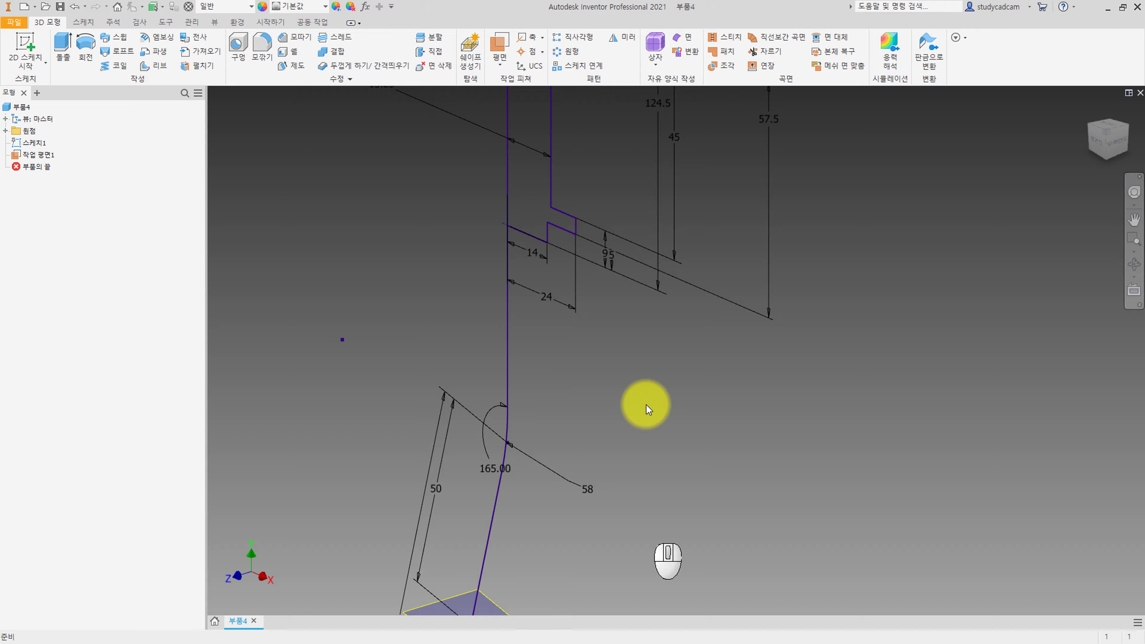
scroll(653, 401, "up", 3)
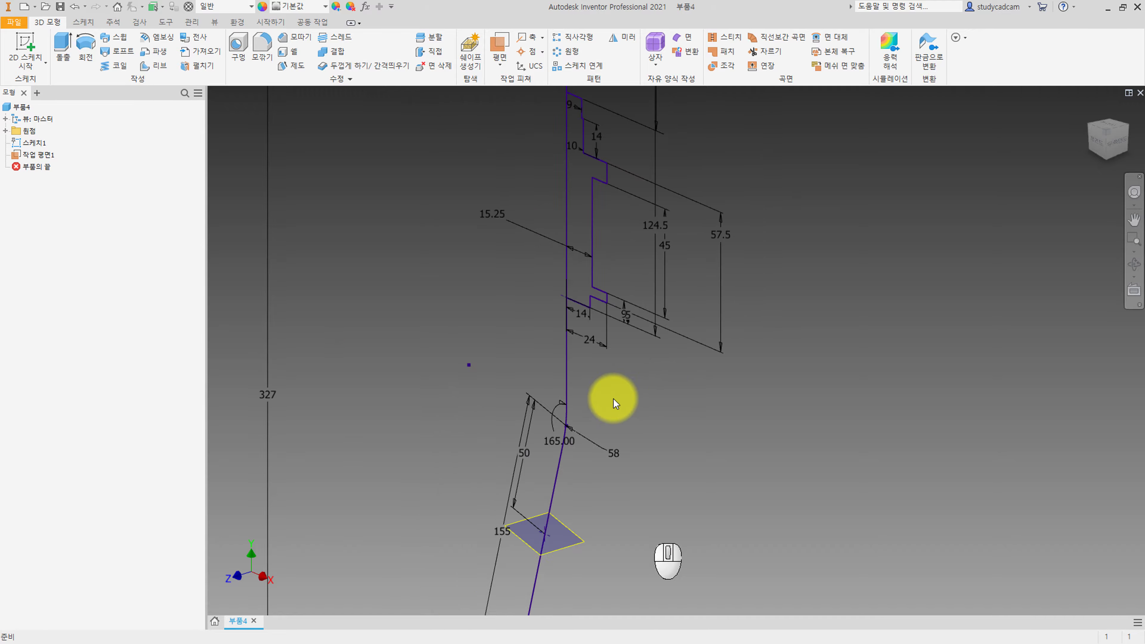
scroll(614, 399, "down", 1)
scroll(626, 363, "down", 1)
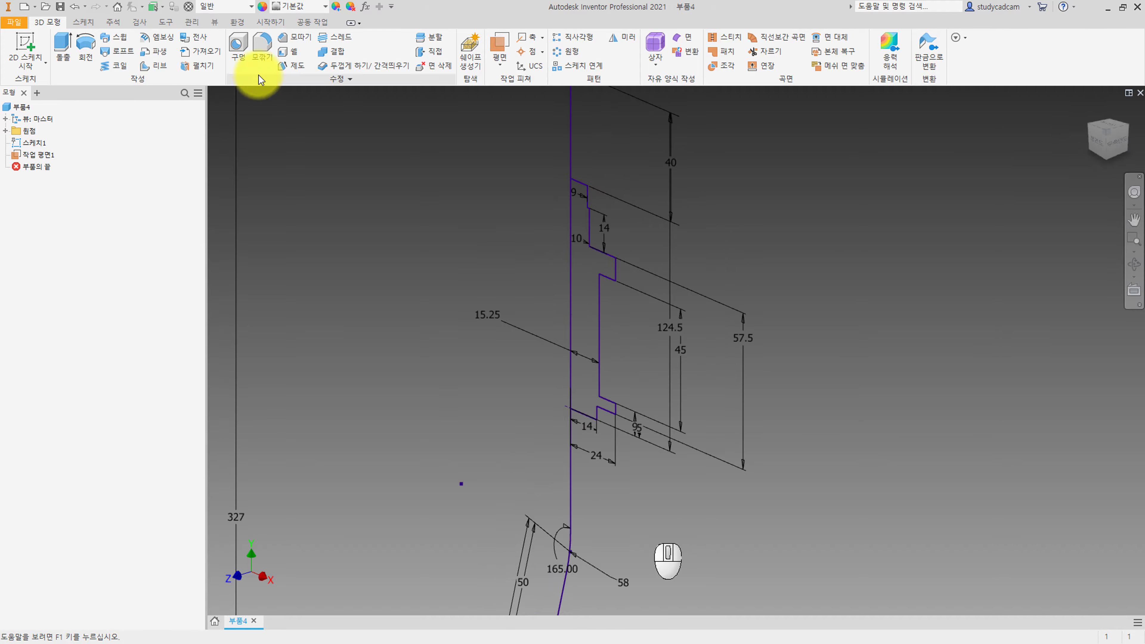
left_click(86, 47)
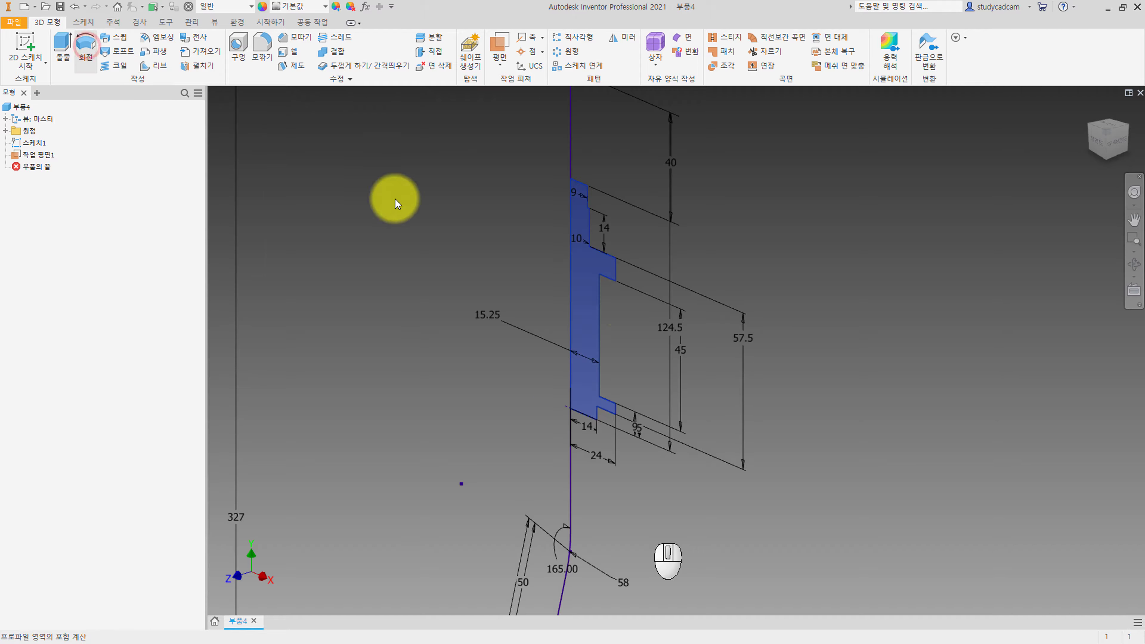
left_click(571, 285)
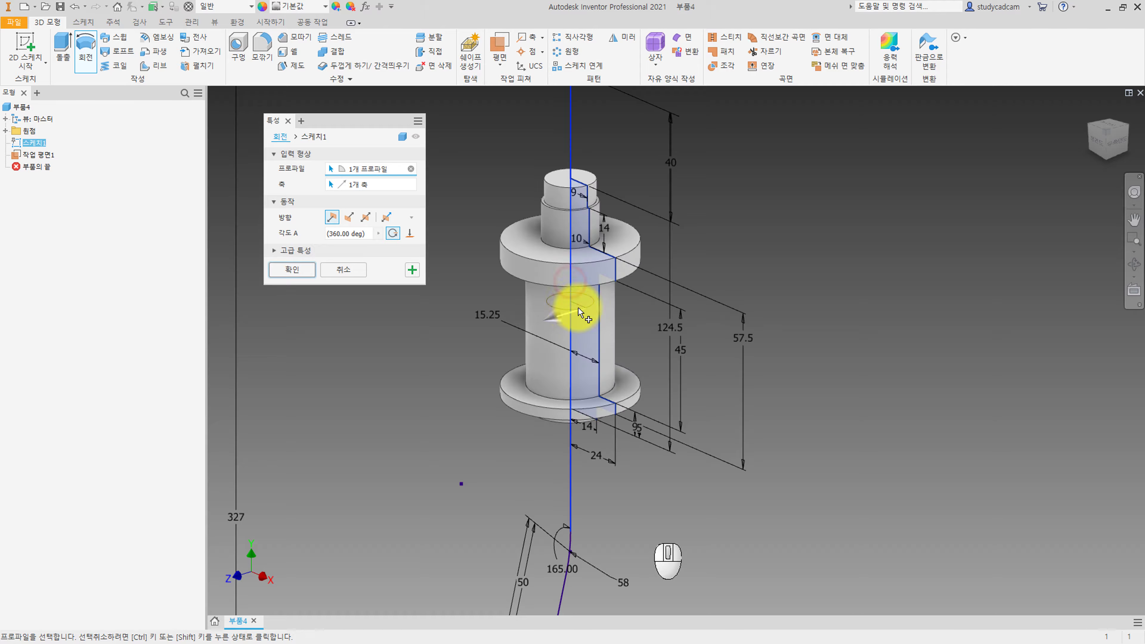
left_click(303, 270)
Turn on the visibility of the sketch consumed by the revolve feature
middle_click_drag(409, 316, 427, 243)
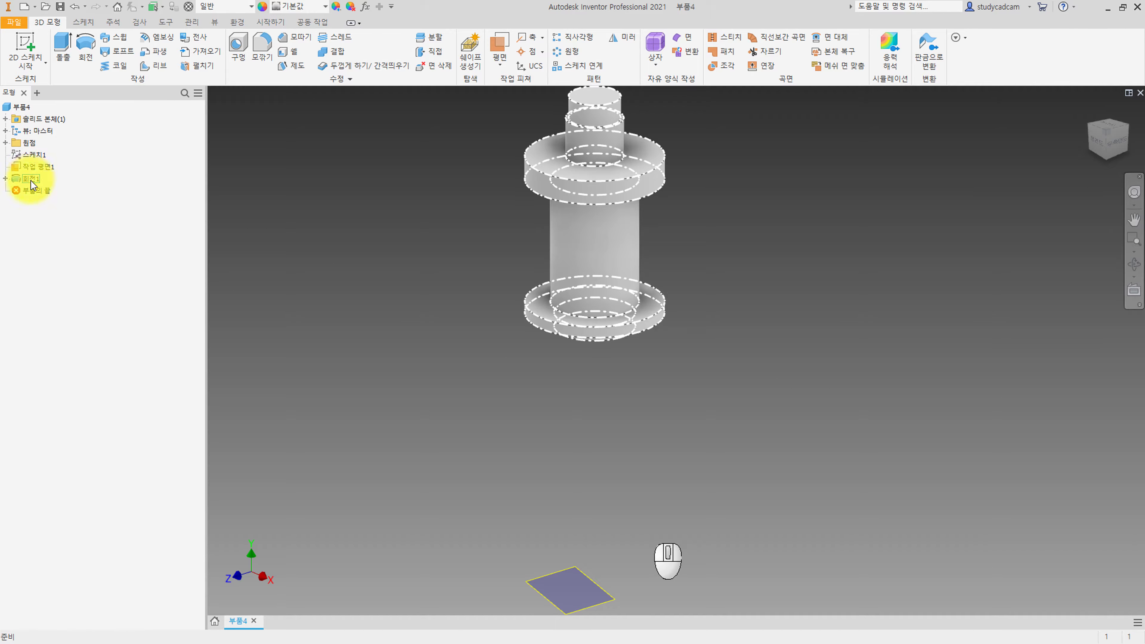
left_click(6, 178)
right_click(48, 192)
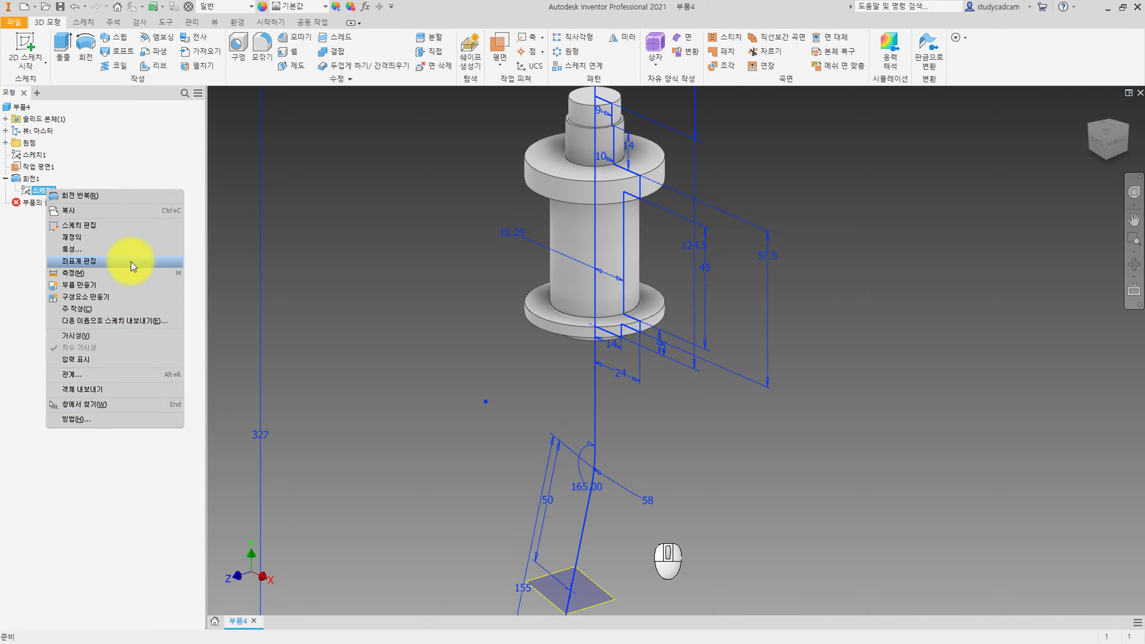
left_click(124, 334)
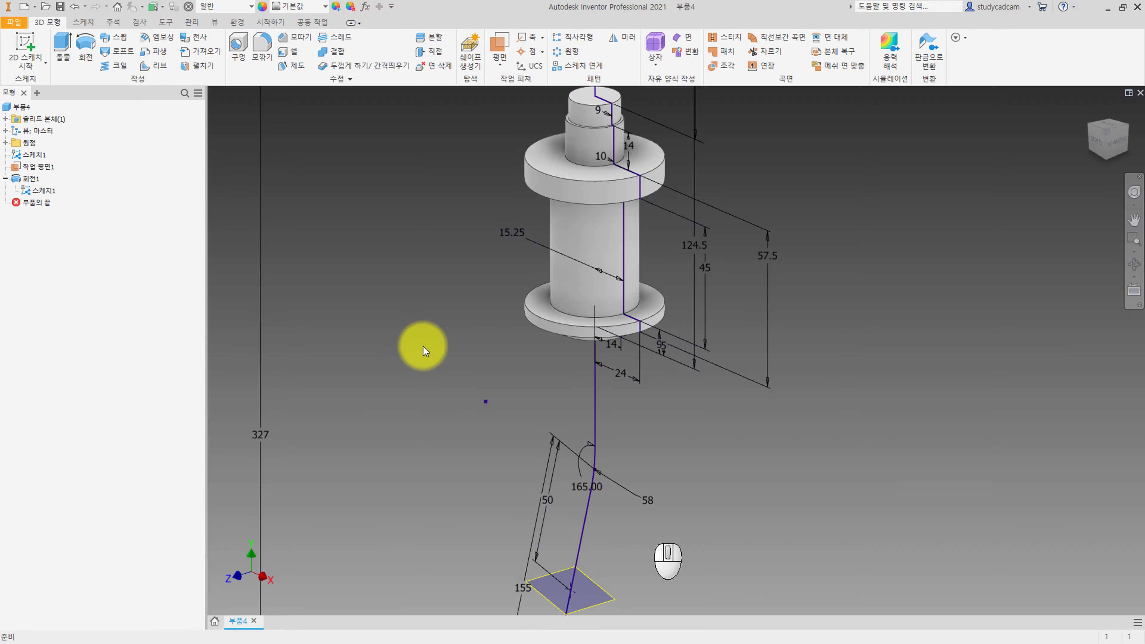
Start a sketch on the revolved body's bottom circular face and project its outer edge
middle_click_drag(423, 345, 455, 276, "shift")
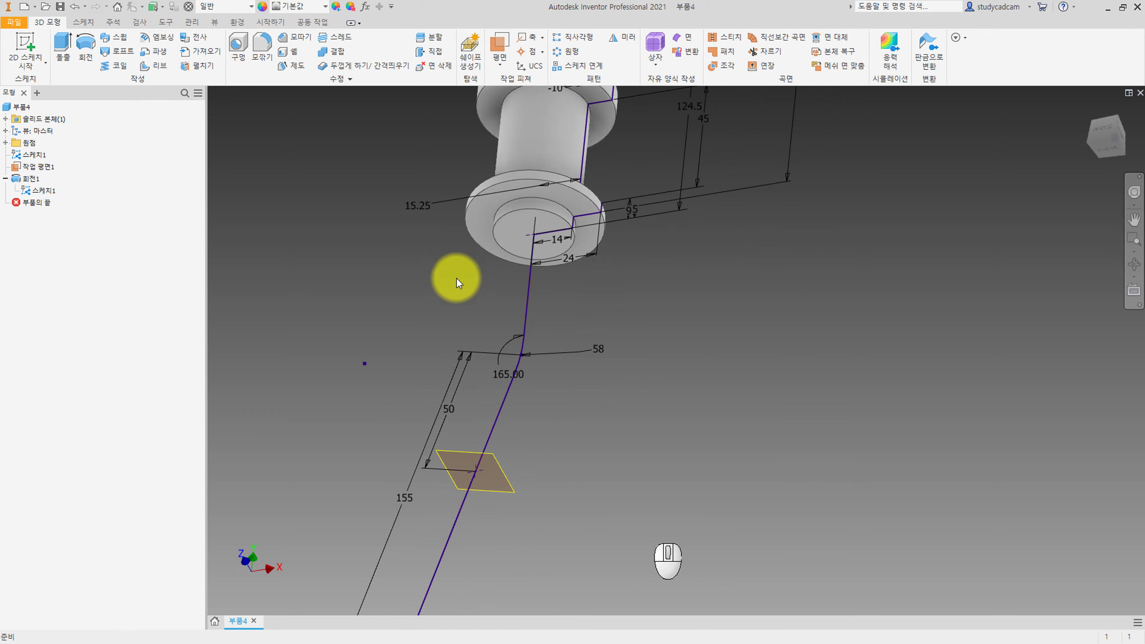
left_click(26, 45)
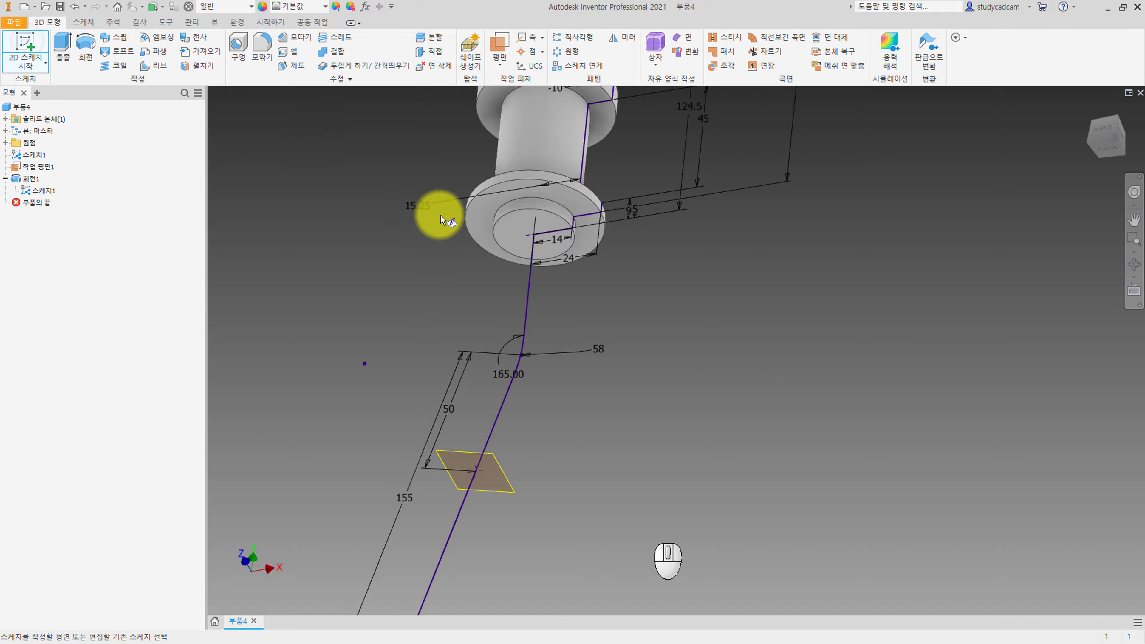
left_click(519, 237)
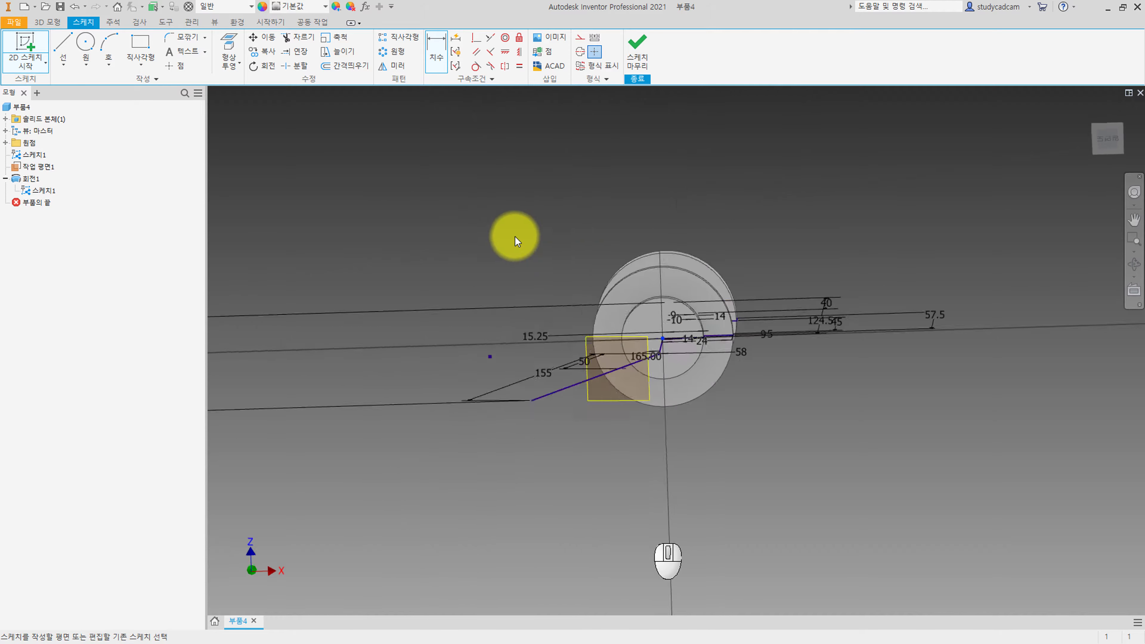
left_click(229, 50)
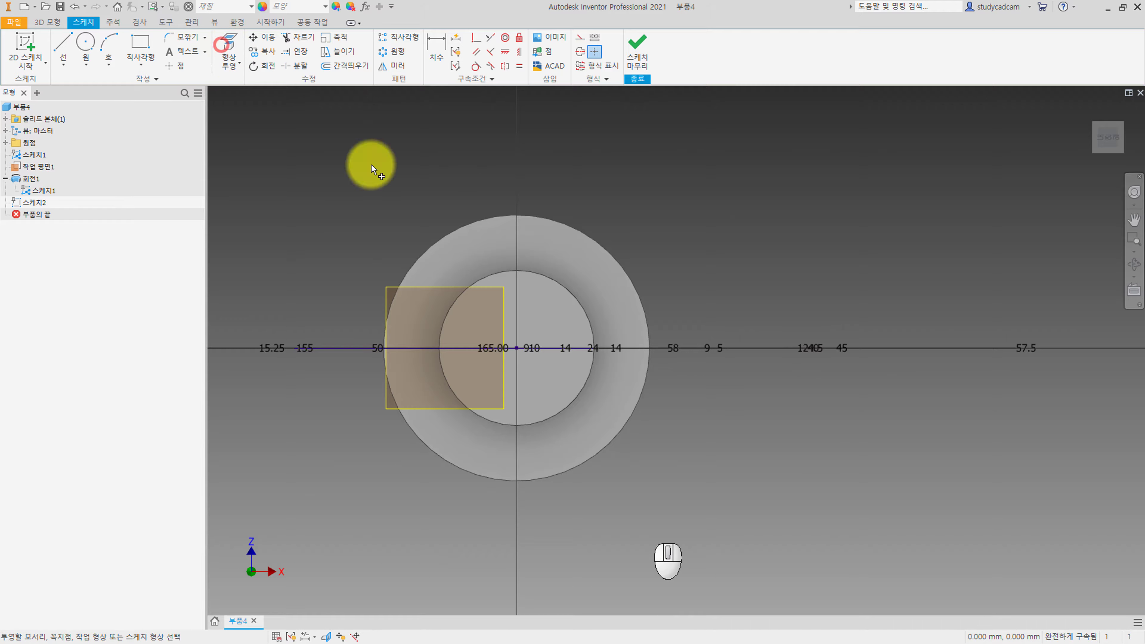
left_click(584, 319)
Draw a 16 mm diameter circle concentric with the projected bottom face edge and finish the sketch
left_click(85, 43)
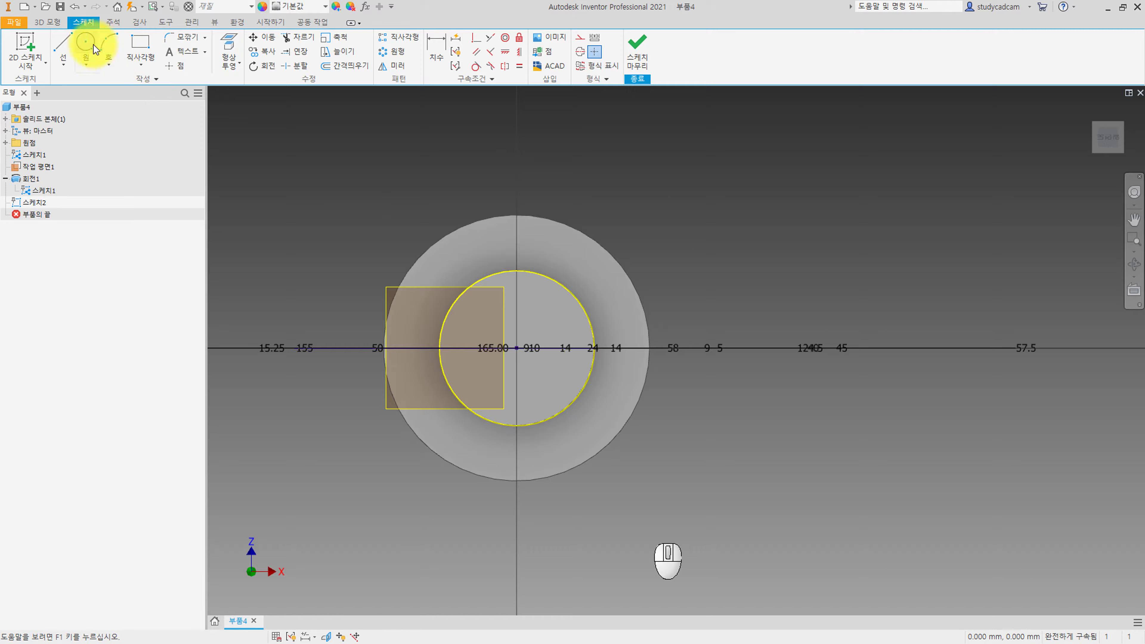
left_click(517, 348)
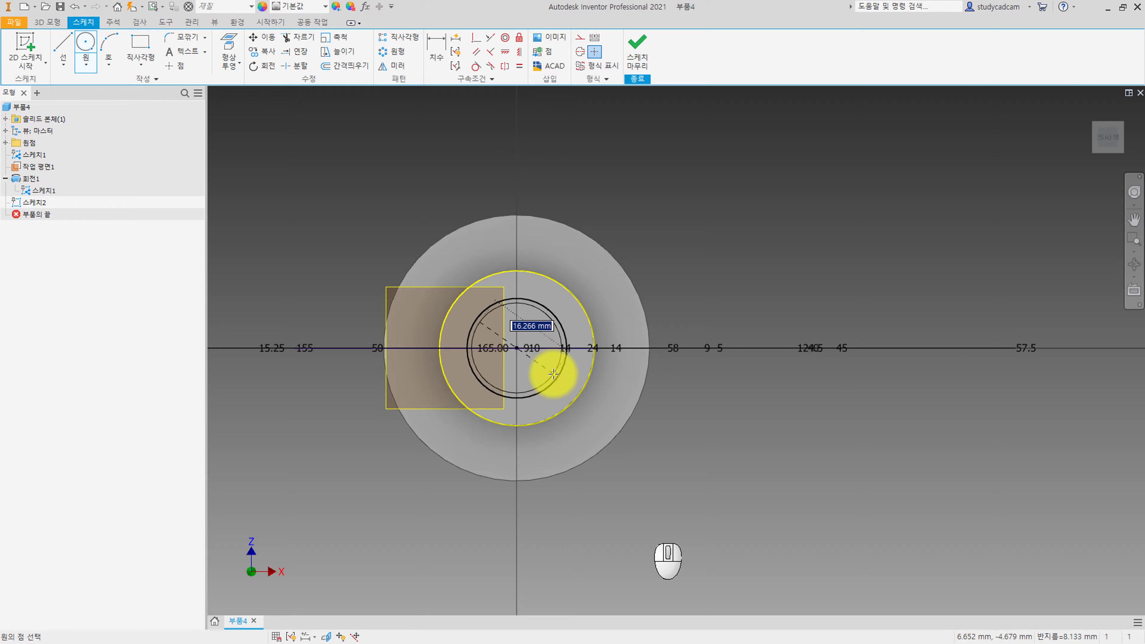
type("16")
key("Return")
key("Escape")
middle_click_drag(531, 226, 561, 274, "shift")
scroll(562, 274, "down", 5)
mouse_move(600, 331)
middle_mouse_down("shift")
mouse_move(618, 319)
mouse_move(590, 332)
mouse_move(597, 296)
middle_mouse_up("shift")
scroll(590, 352, "up", 3)
left_click(636, 54)
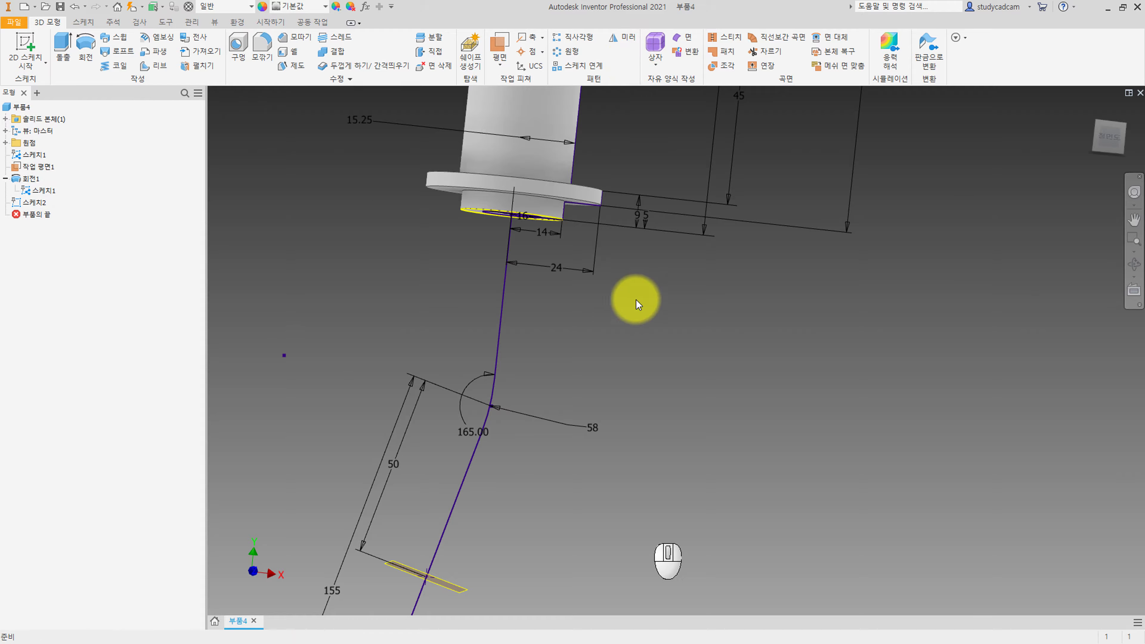
Start a sketch on the XY plane and project the path point marking the 50 mm distance
left_click(5, 143)
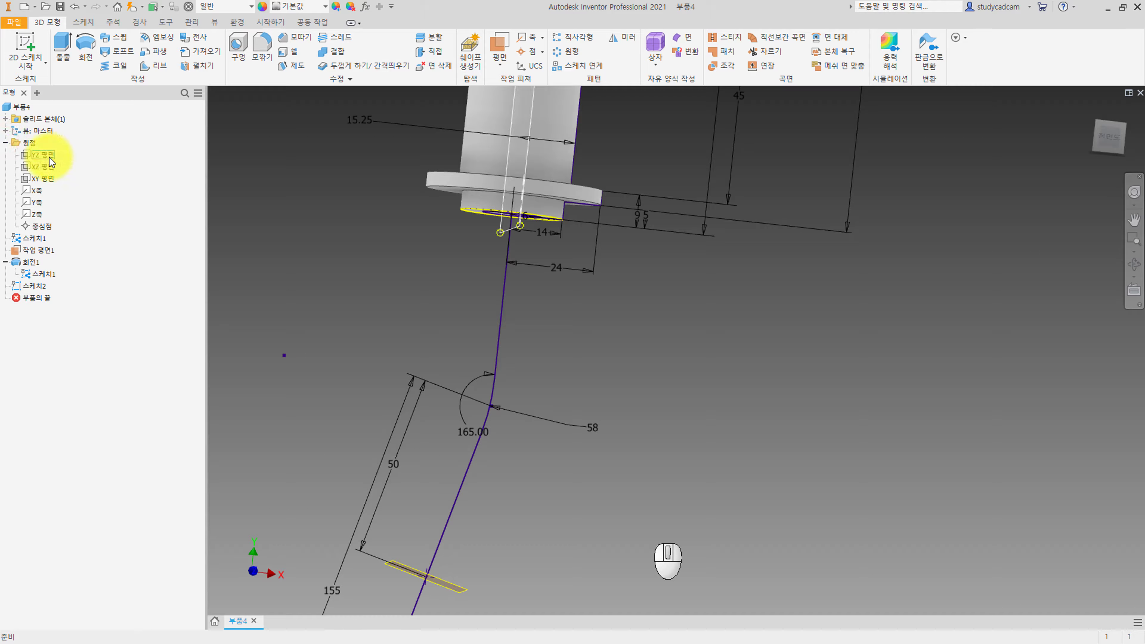
right_click(46, 182)
left_click(90, 217)
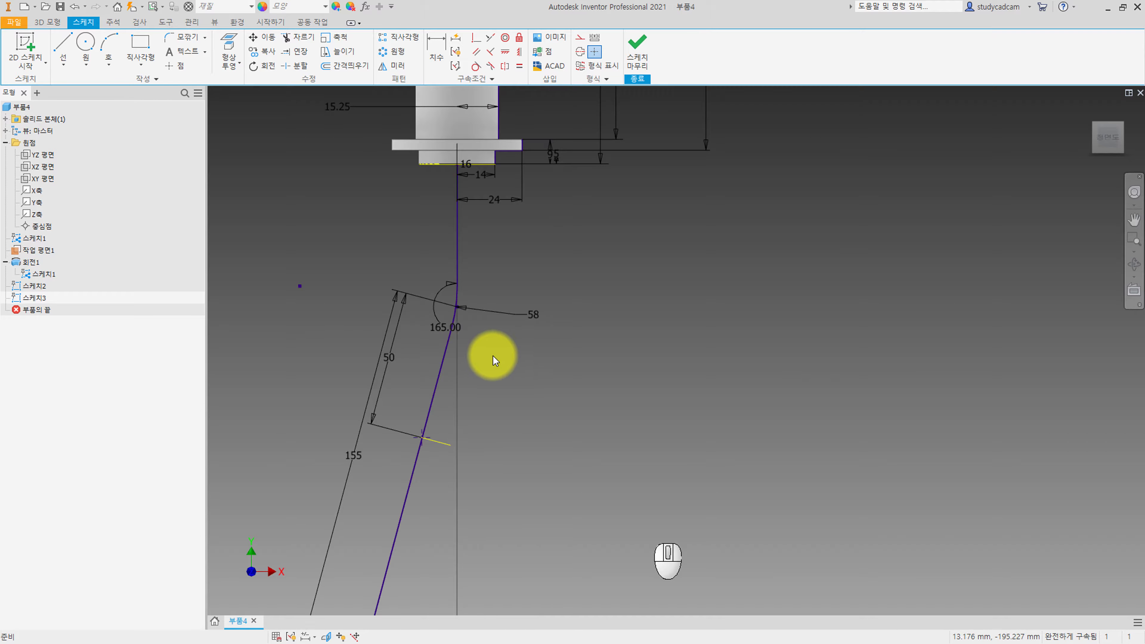
scroll(492, 356, "up", 1)
left_click(229, 50)
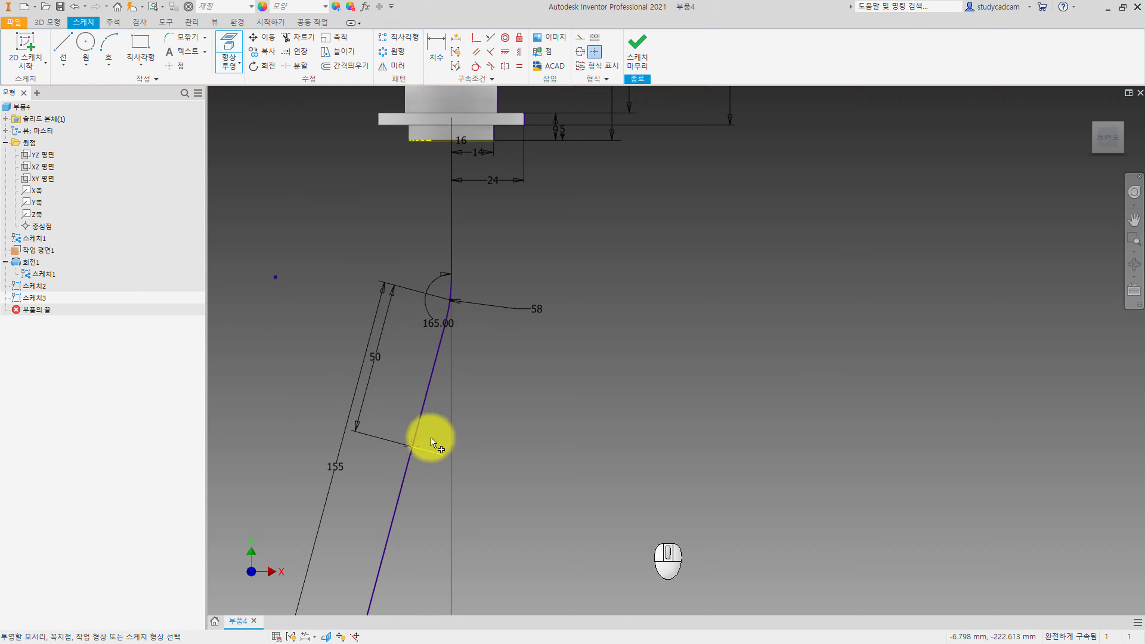
left_click(410, 445)
Project the bottom edge of the revolved flange into the sketch
scroll(439, 430, "up", 2)
middle_click_drag(497, 316, 463, 504)
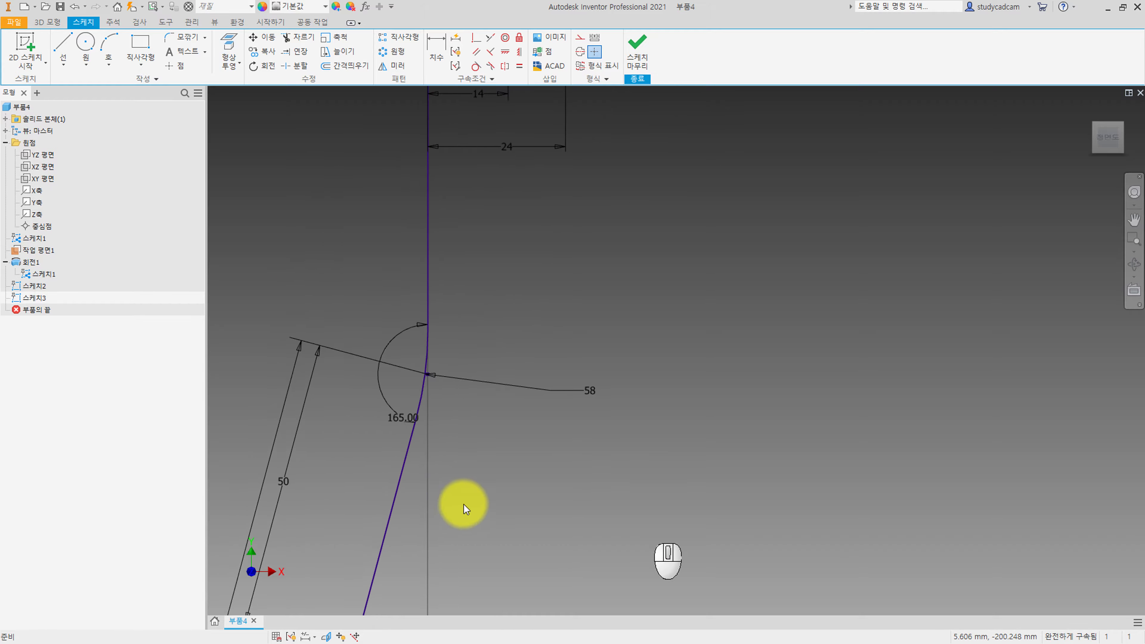
scroll(503, 292, "up", 3)
left_click(227, 40)
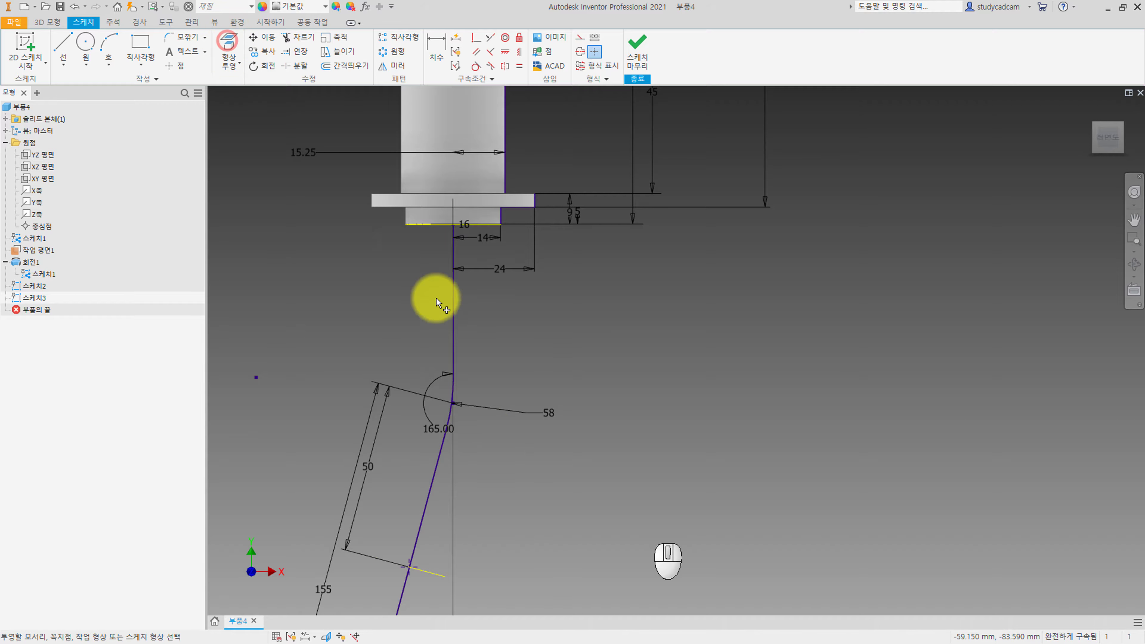
left_click(454, 291)
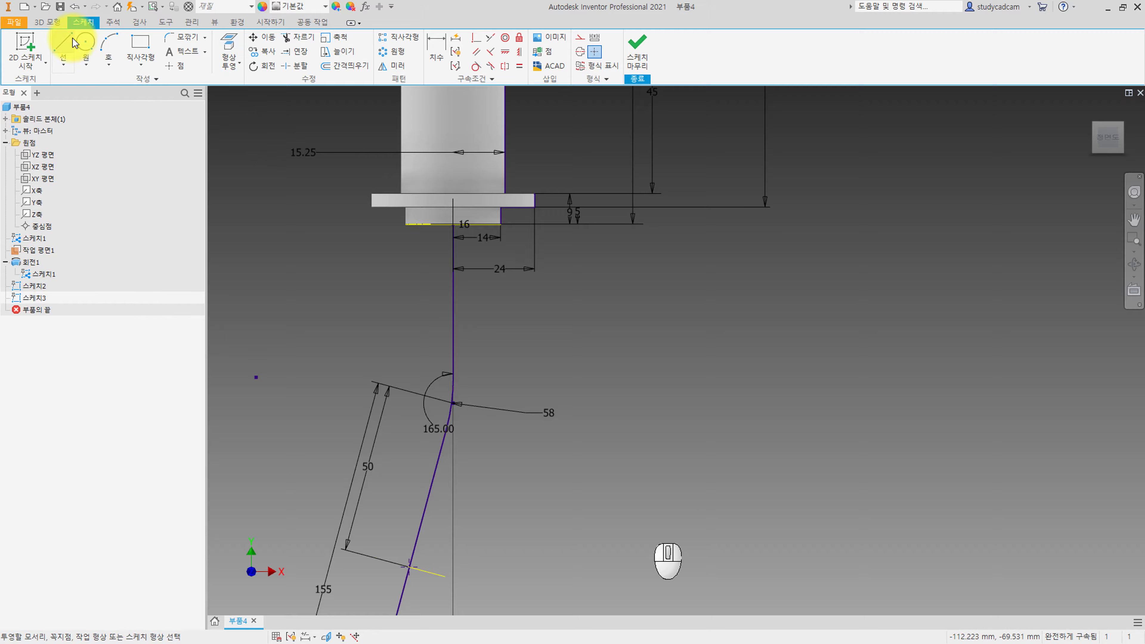
left_click(229, 43)
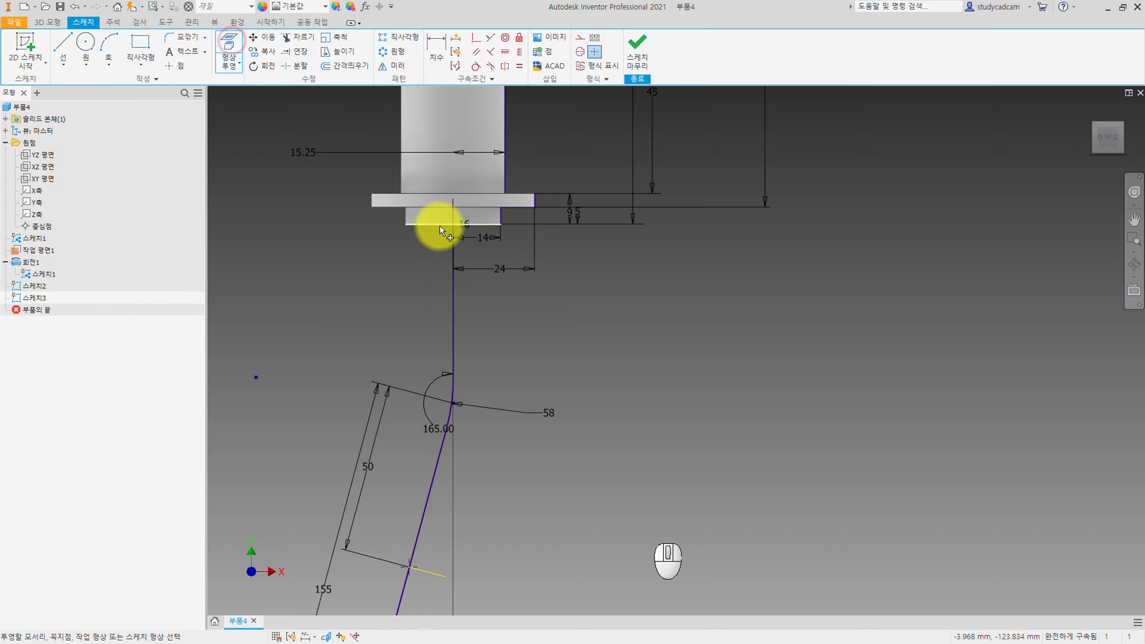
left_click(440, 225)
key("Escape")
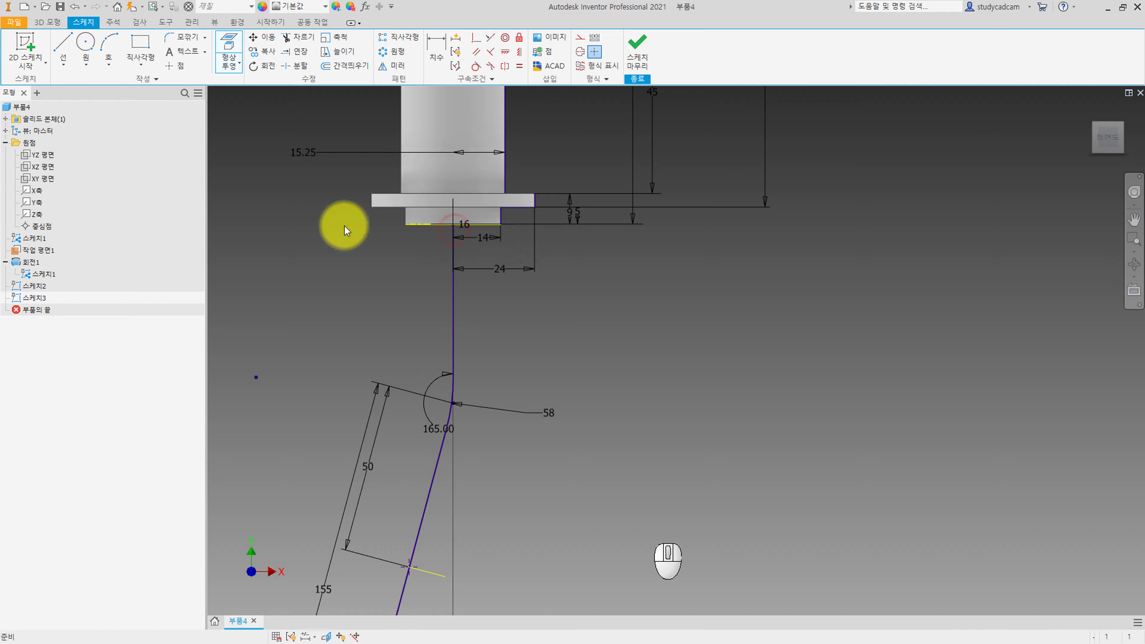
Project the 58 mm bend arc and draw a line from its upper end to the midpoint of the flange's bottom edge
left_click(62, 49)
left_click(453, 224)
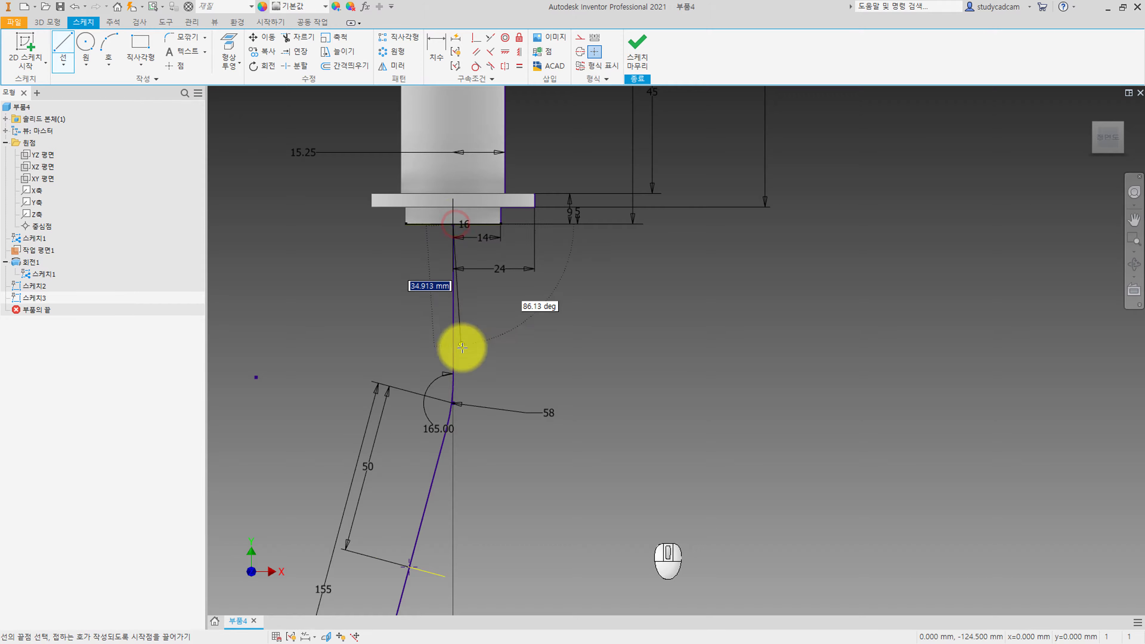
left_click(229, 45)
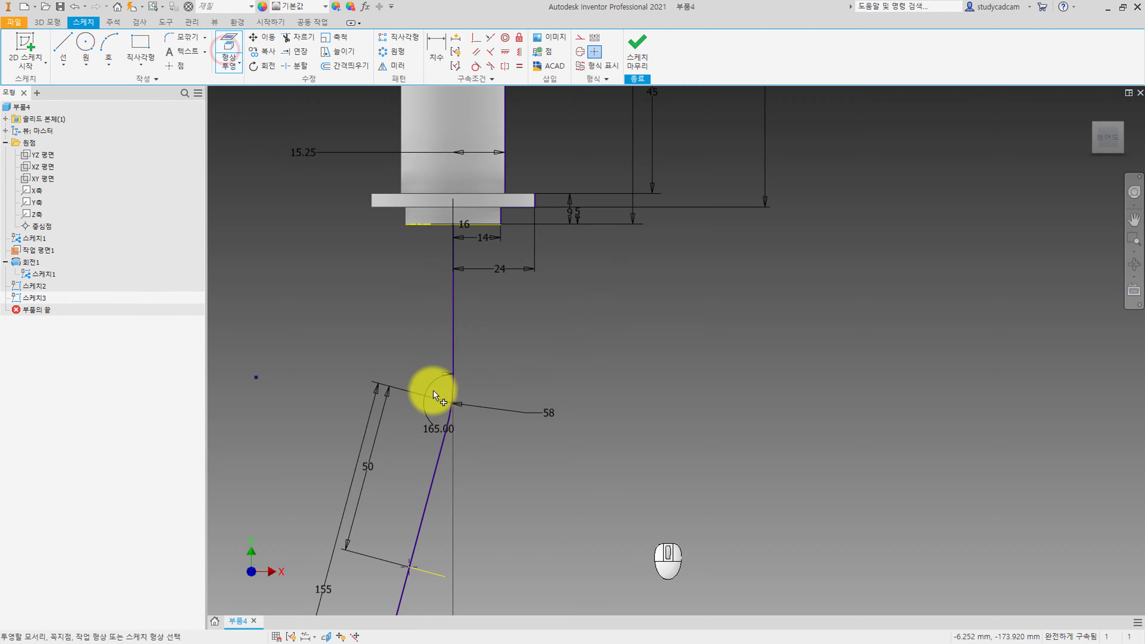
left_click(56, 46)
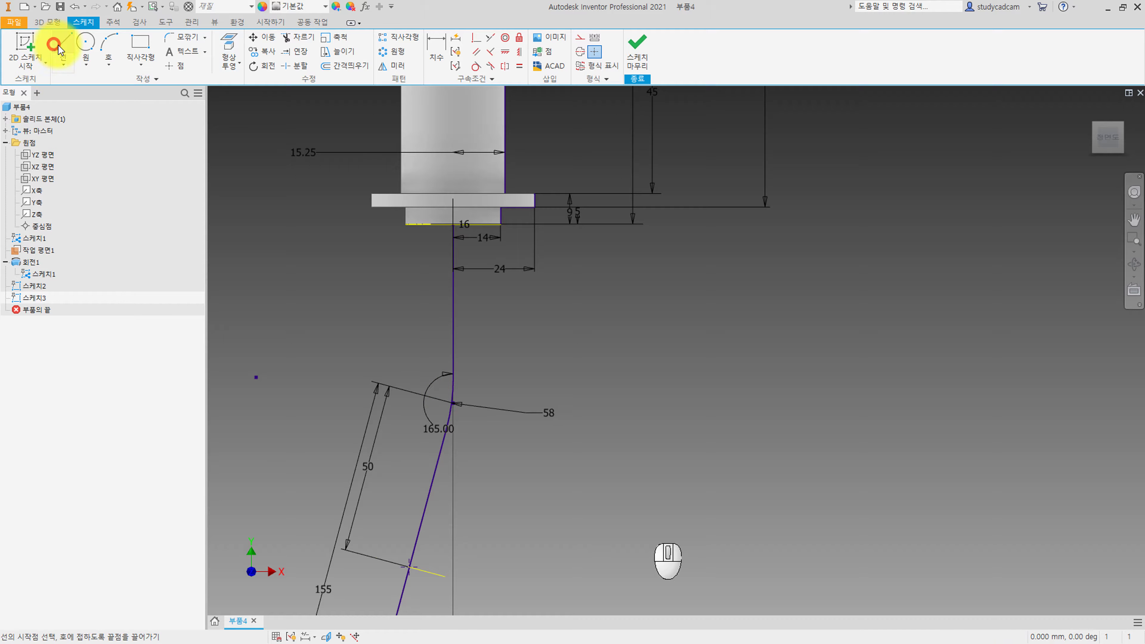
left_click(452, 374)
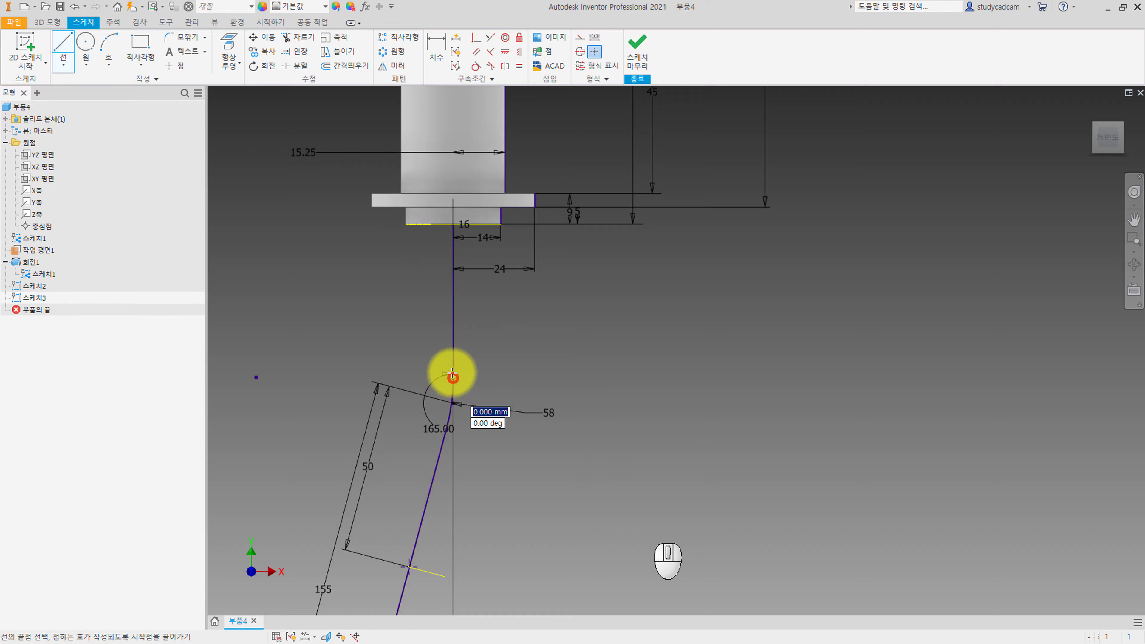
left_click(453, 225)
key("Escape")
middle_click_drag(482, 402, 495, 320)
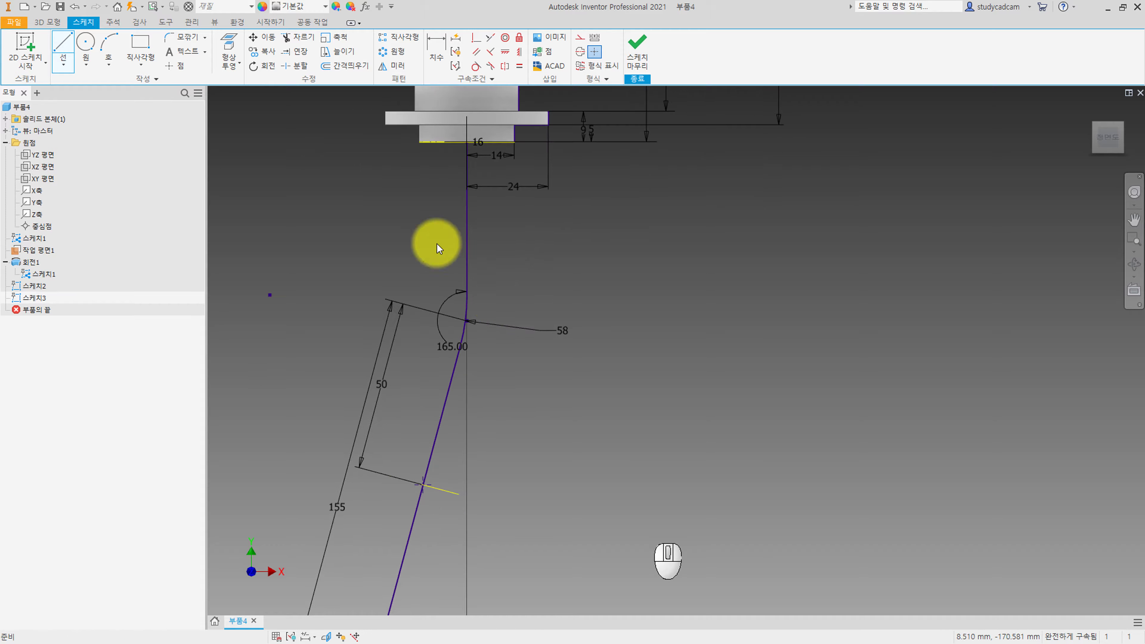
Draw a line from the bend arc's lower end to the projected 50 mm point and finish the sketch
left_click(70, 49)
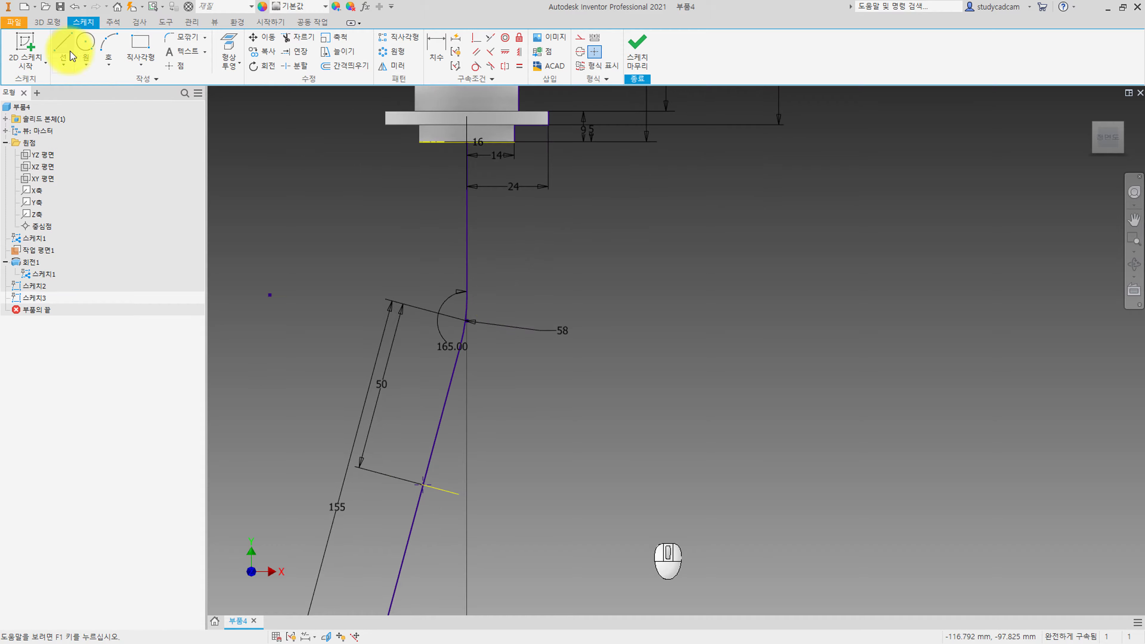
left_click(460, 347)
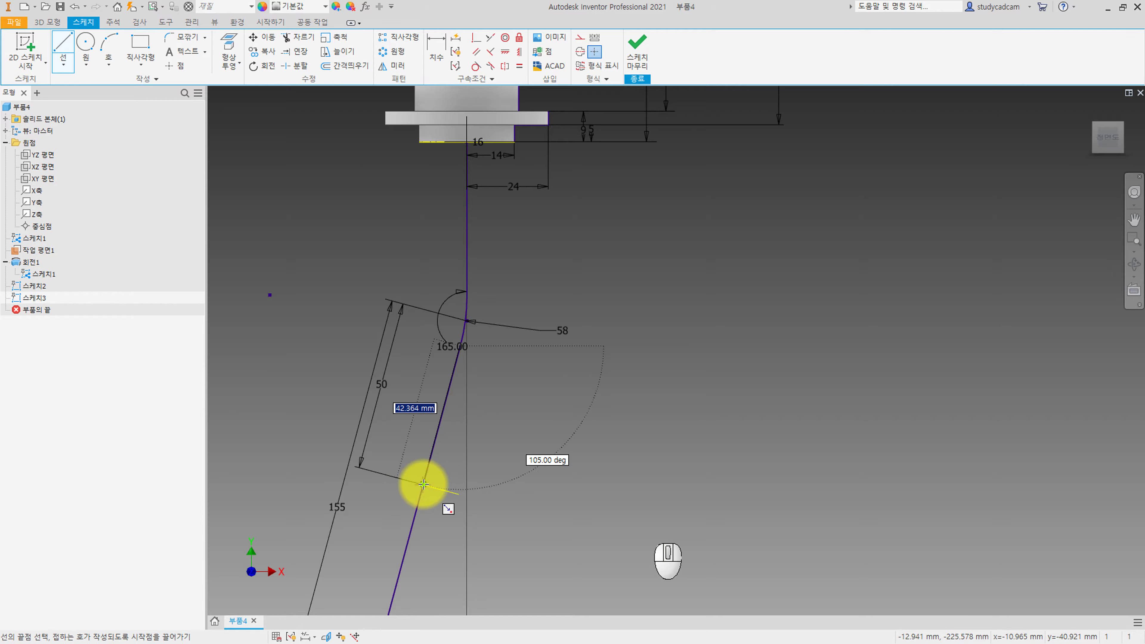
left_click(636, 45)
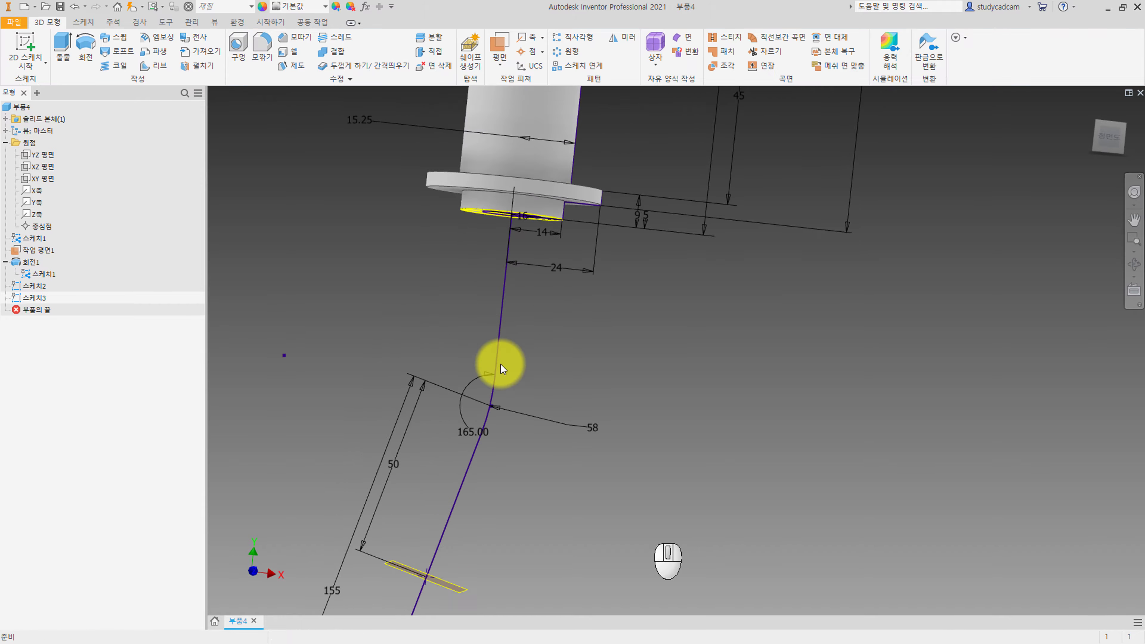
Hide the original dimensioned path and flange sketch
right_click(42, 241)
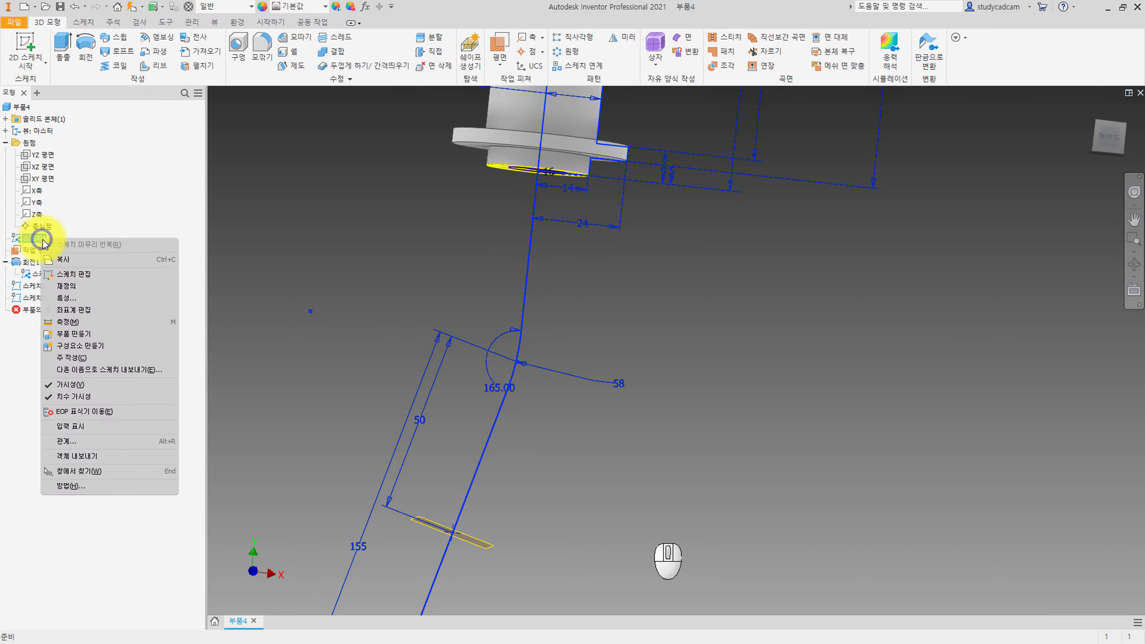
left_click(97, 384)
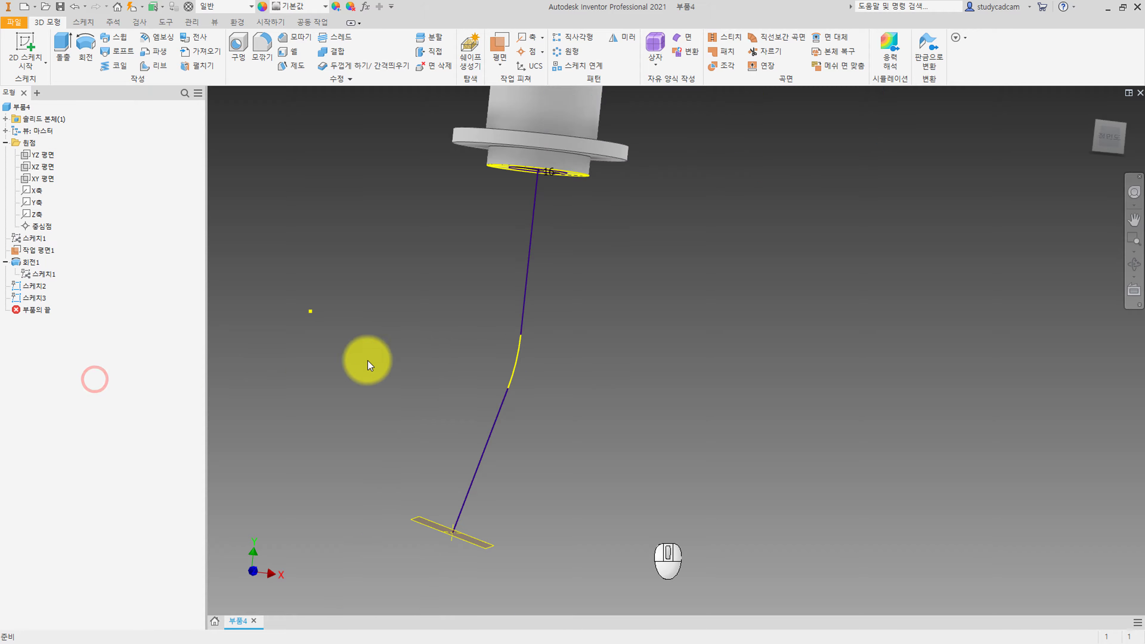
middle_click_drag(368, 360, 503, 217, "shift")
Sweep the 16 mm circle along the bent path from the flange's bottom face, joining it to the body
left_click(118, 39)
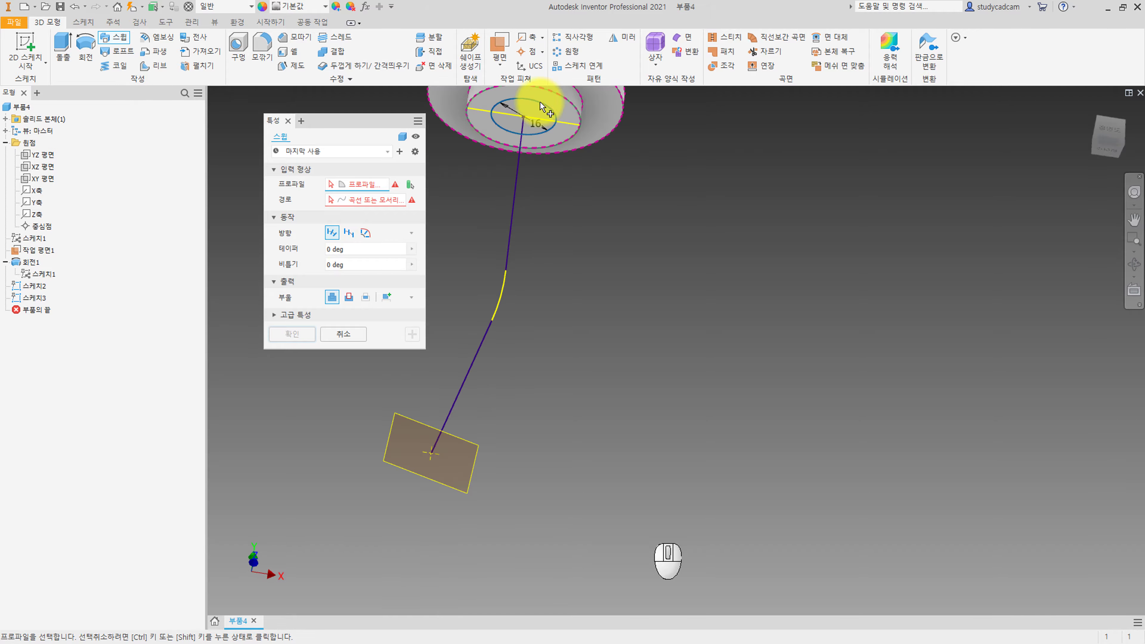
left_click(514, 219)
middle_click_drag(518, 225, 621, 278, "shift")
left_click(311, 336)
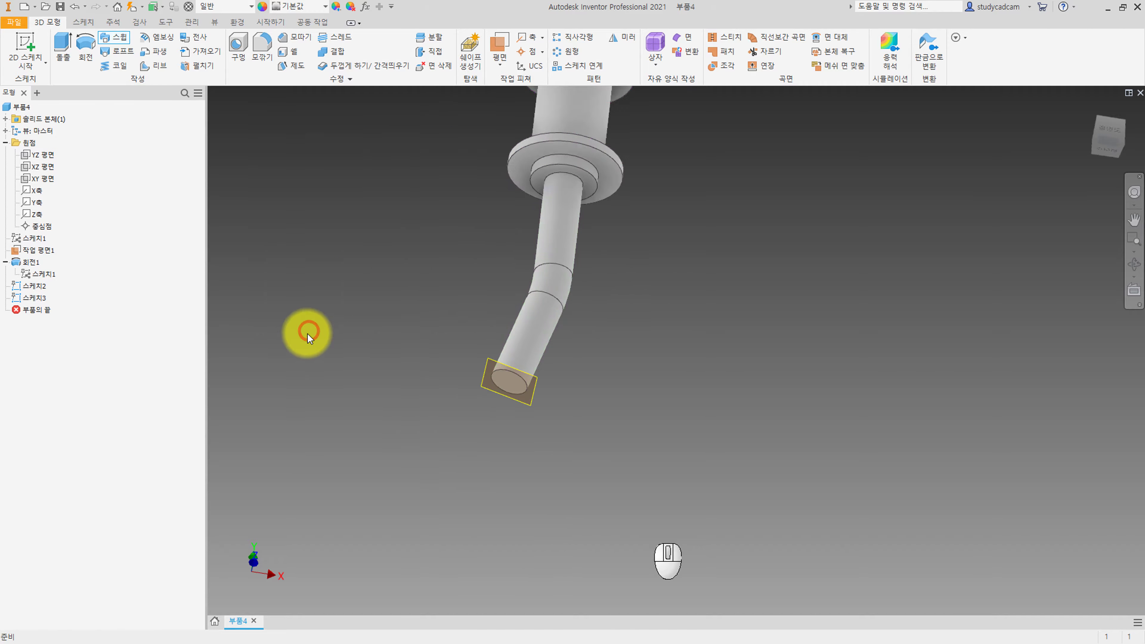
middle_click_drag(510, 251, 507, 277, "shift")
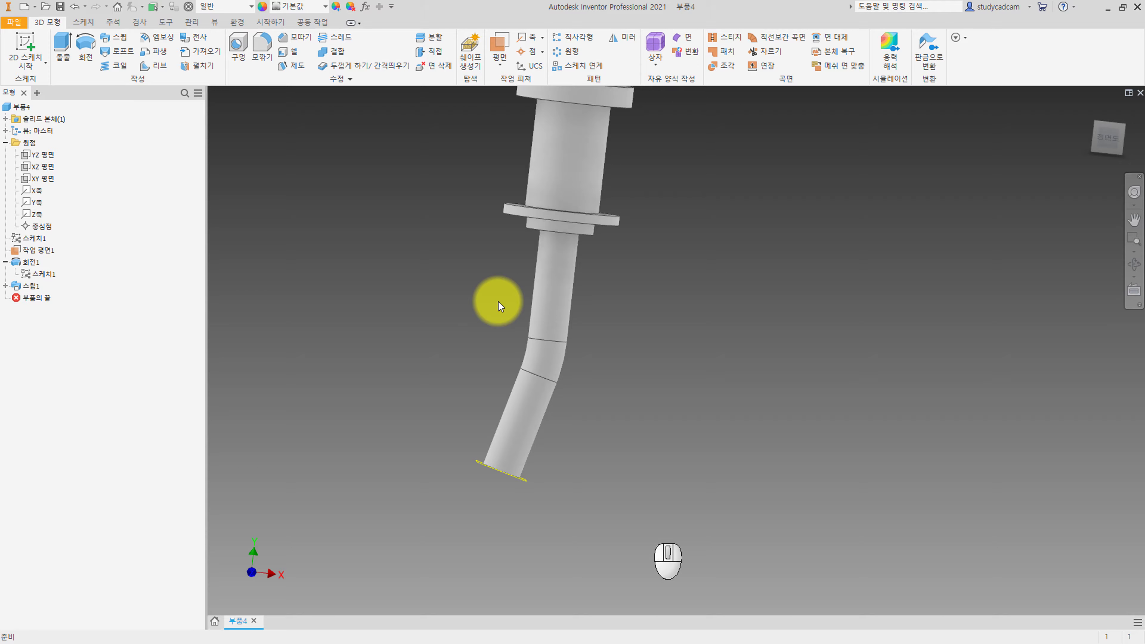
Turn off the visibility of the work plane at the swept tube's end
middle_click_drag(471, 448, 447, 341)
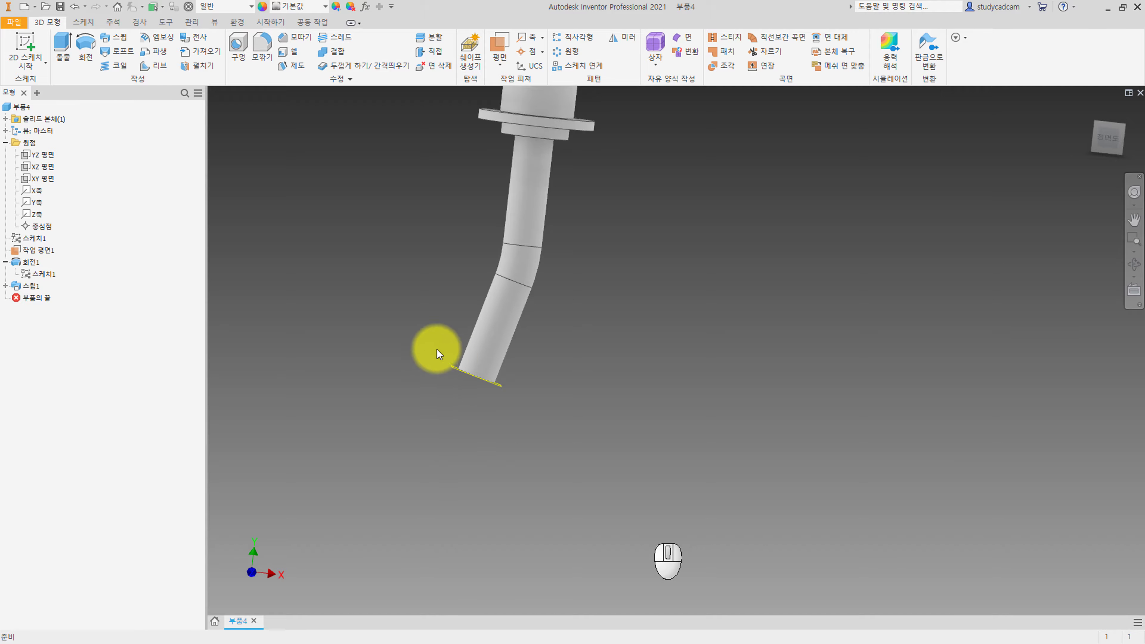
right_click(47, 254)
left_click(89, 354)
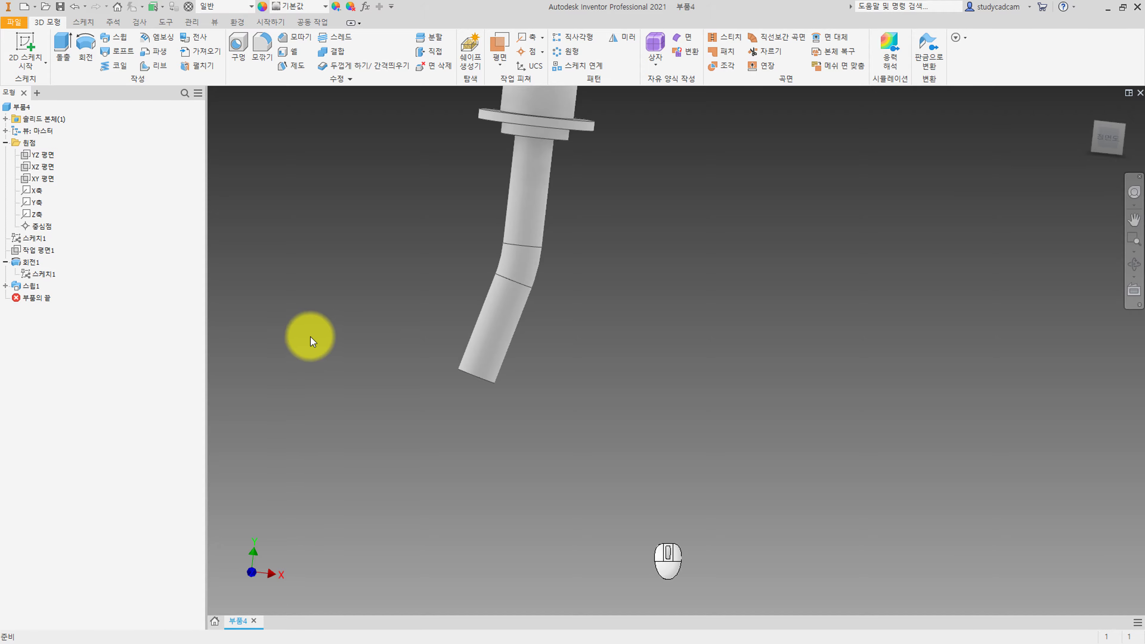
Start a new sketch on the XY plane and slice the graphics at the sketch plane
right_click(41, 178)
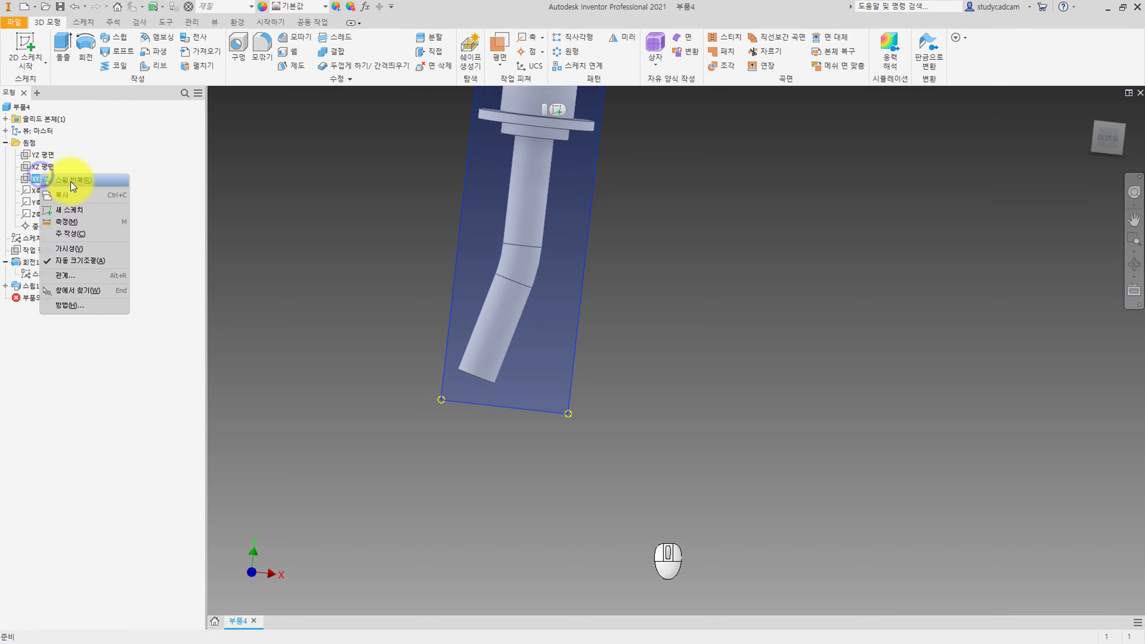
left_click(82, 210)
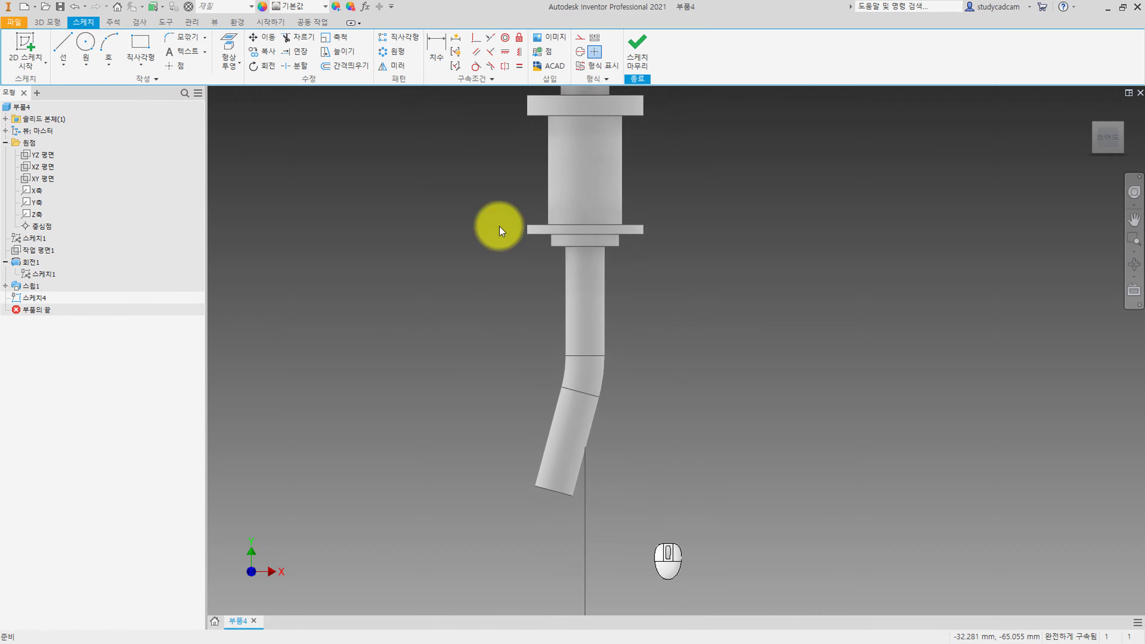
middle_click_drag(540, 316, 556, 143)
scroll(561, 329, "up", 3)
middle_click_drag(591, 274, 528, 448)
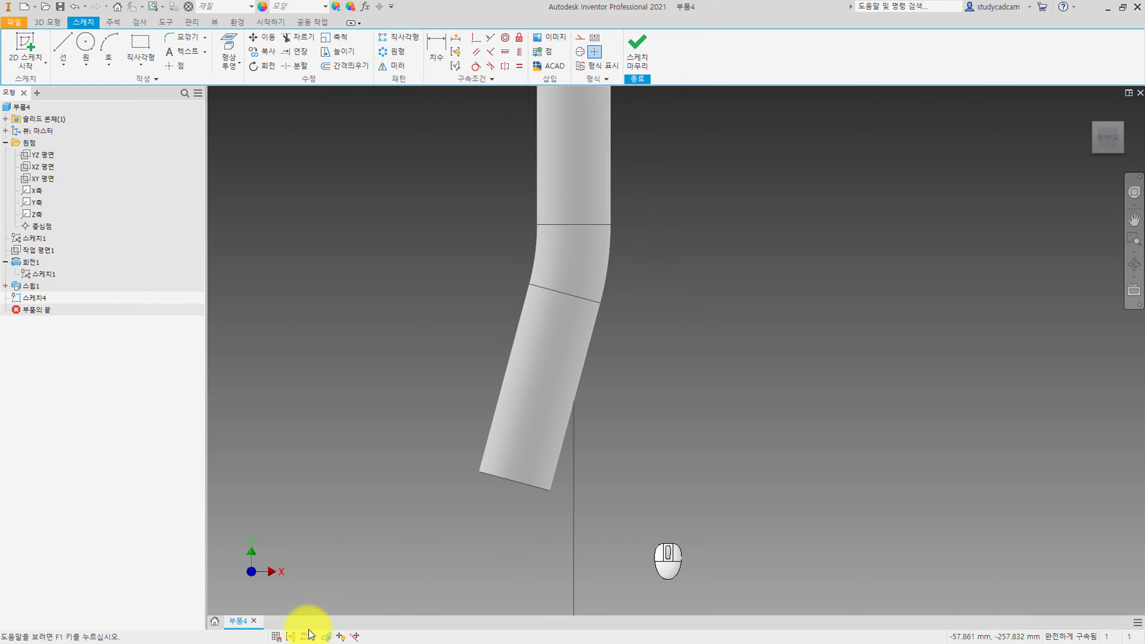
left_click(329, 636)
mouse_move(442, 522)
middle_mouse_down()
mouse_move(442, 404)
mouse_move(428, 348)
middle_mouse_up()
left_click(66, 45)
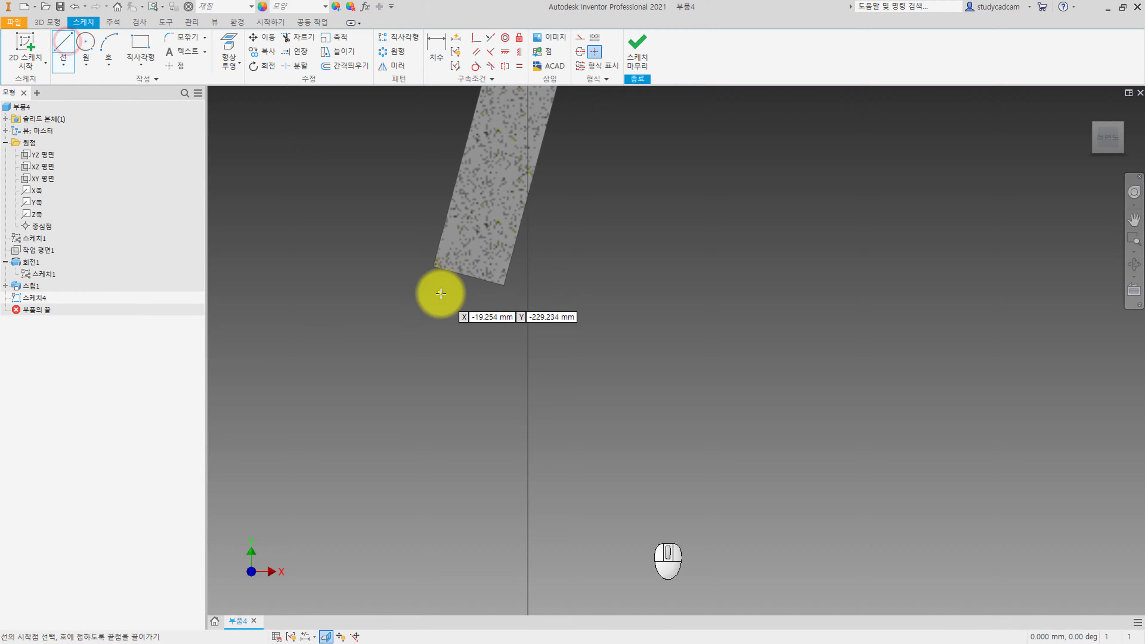
left_click(469, 274)
scroll(412, 456, "down", 2)
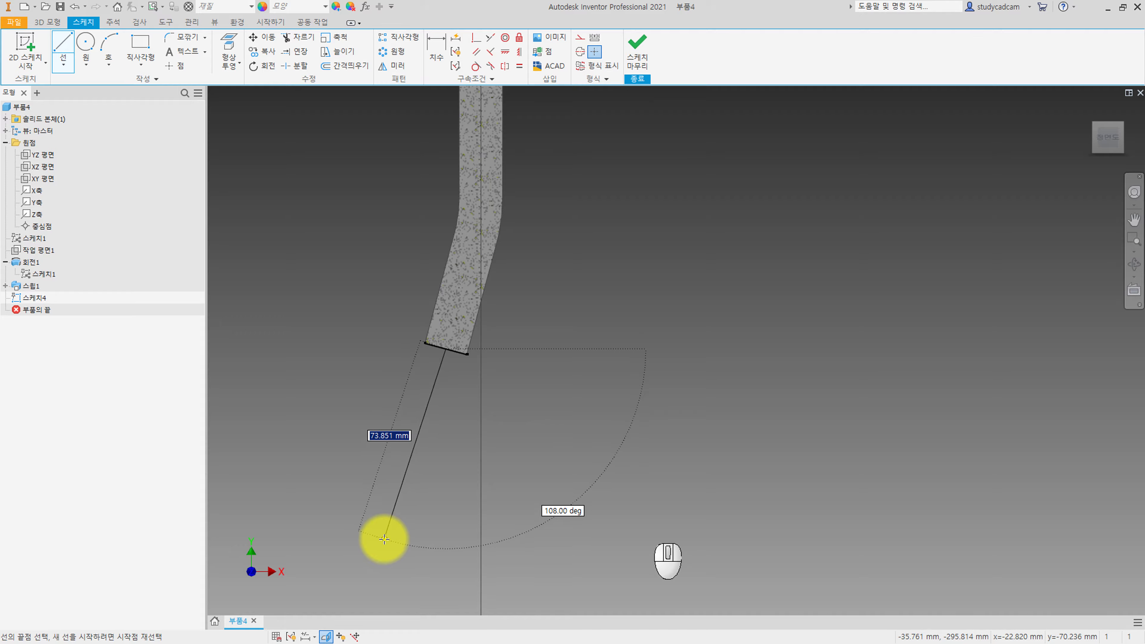
middle_click_drag(384, 537, 399, 454)
key("Escape")
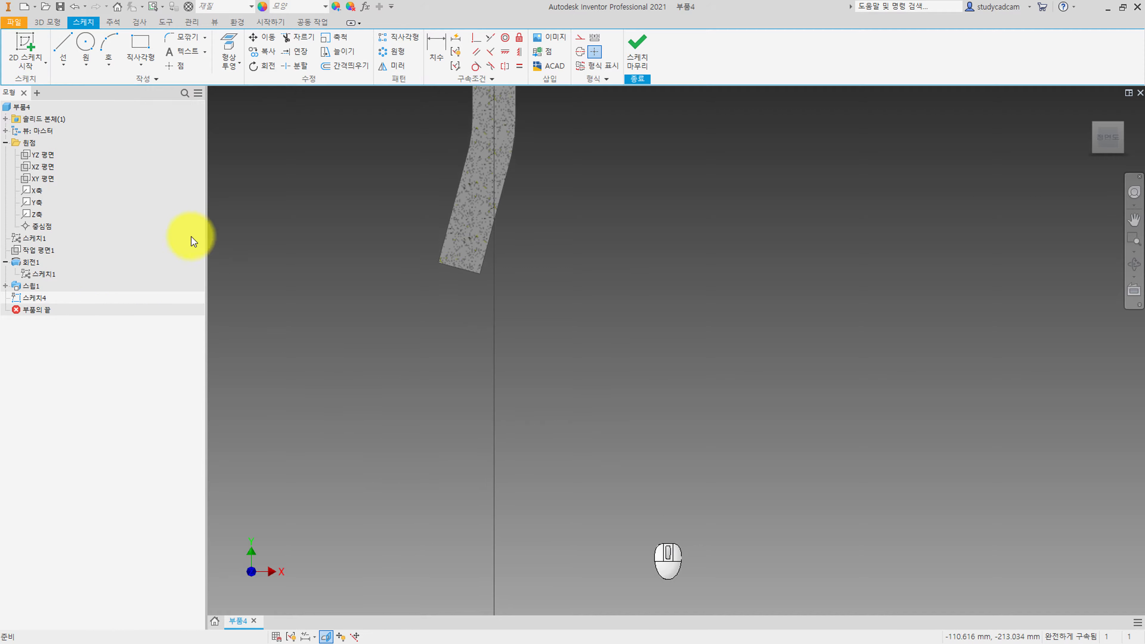
Show the original path sketch, project the lower endpoint of its 155 mm line, and hide the sketch again
right_click(44, 274)
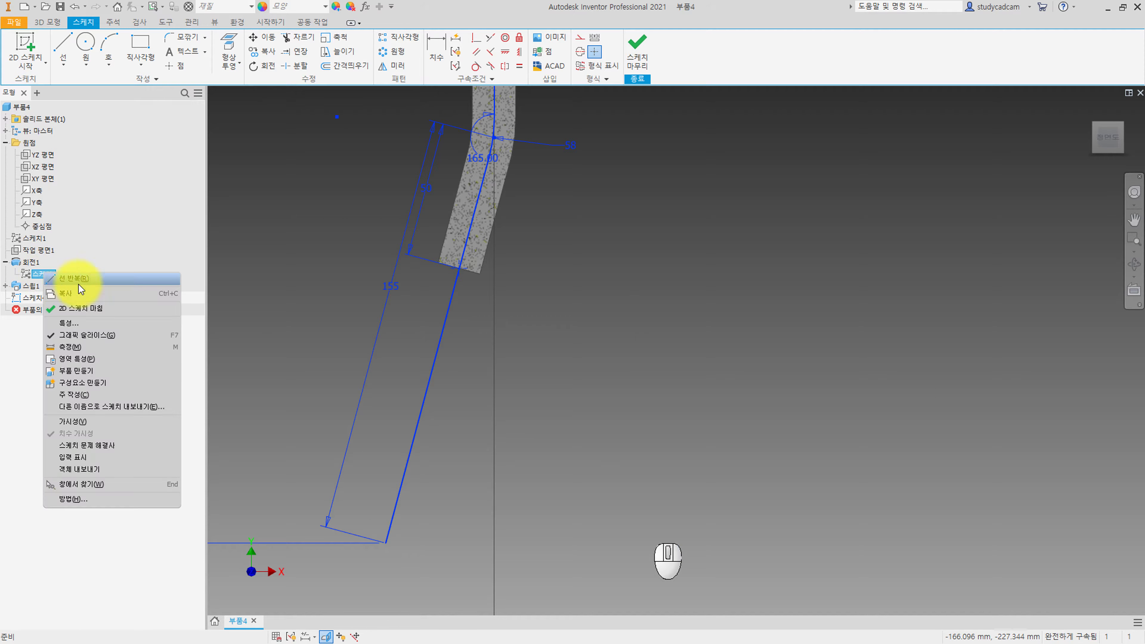
left_click(104, 422)
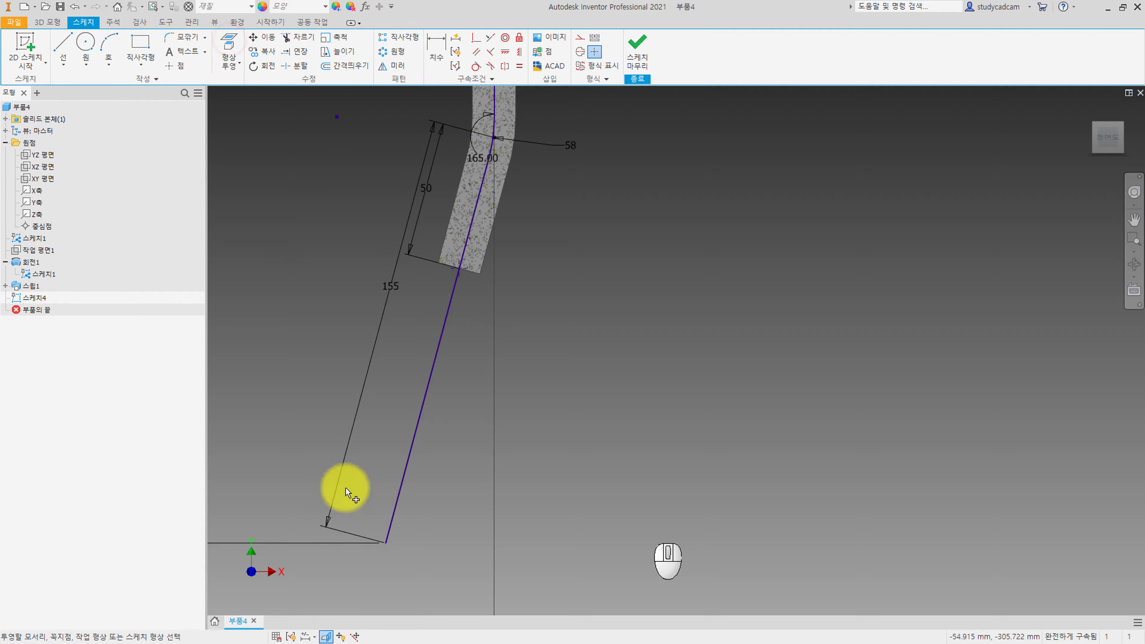
left_click(386, 542)
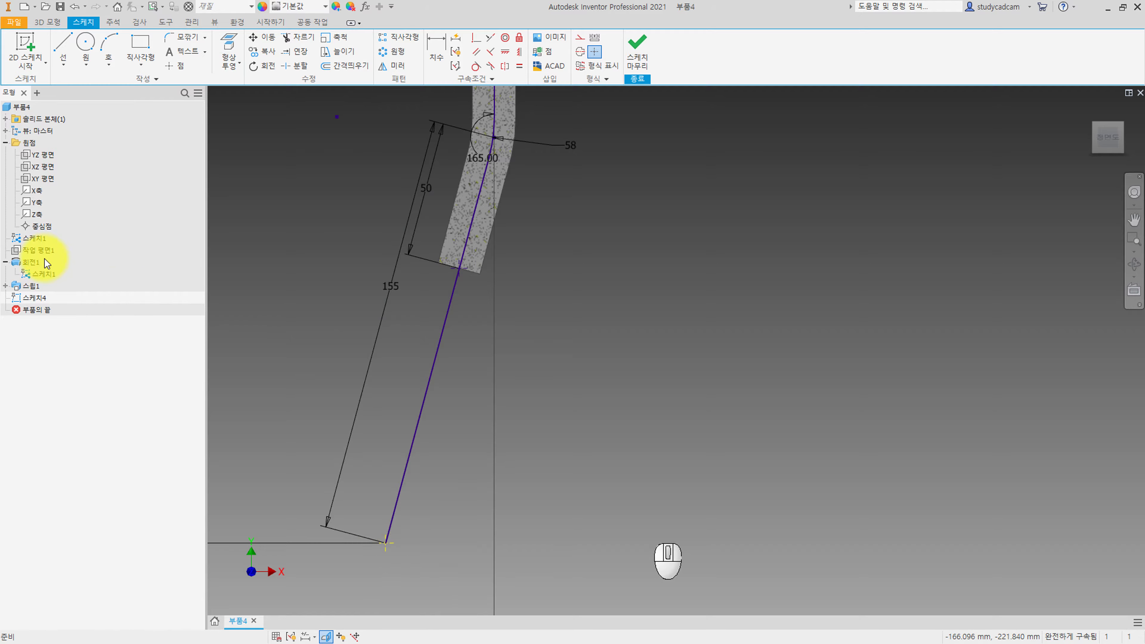
right_click(41, 239)
left_click(94, 381)
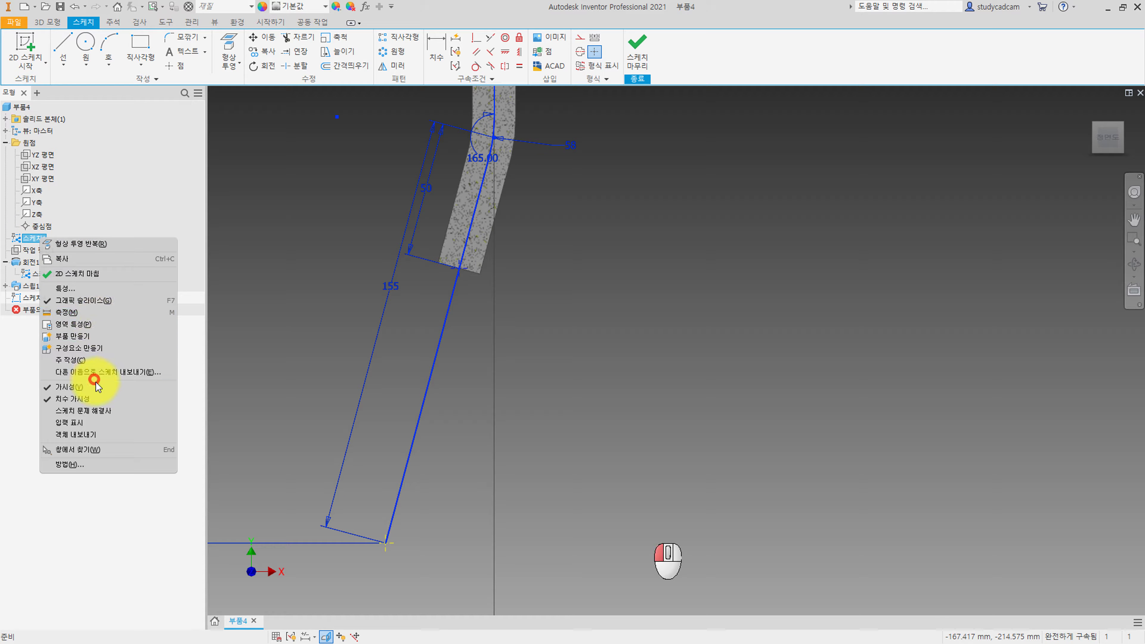
Draw a straight line from the midpoint of the tube's end edge to the projected endpoint
middle_click_drag(356, 390, 356, 342)
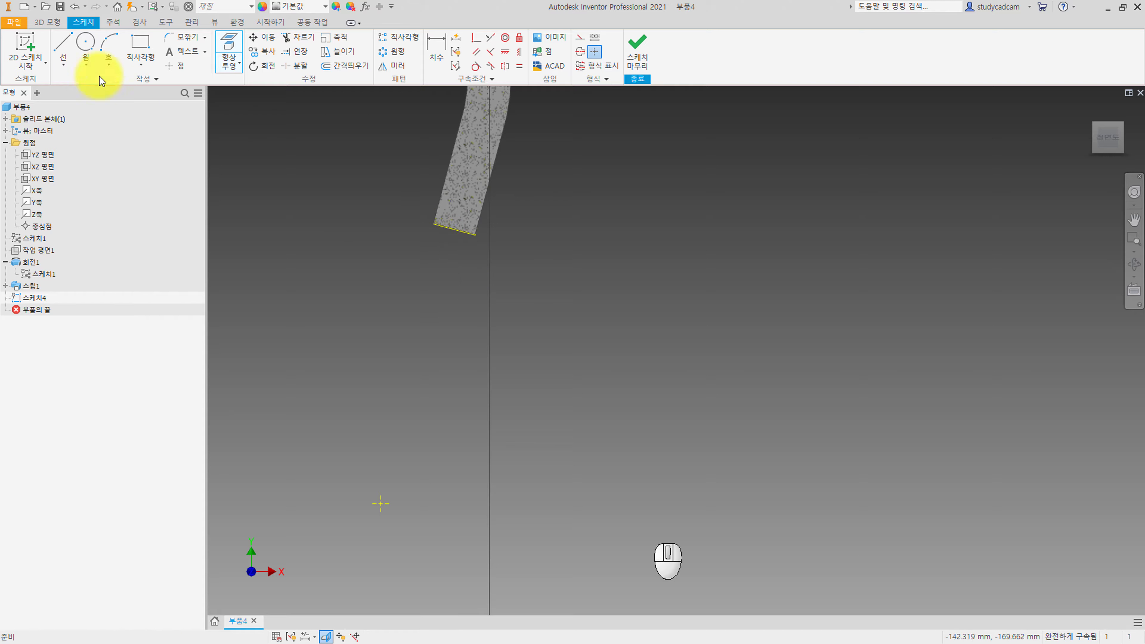
left_click(64, 49)
left_click(453, 230)
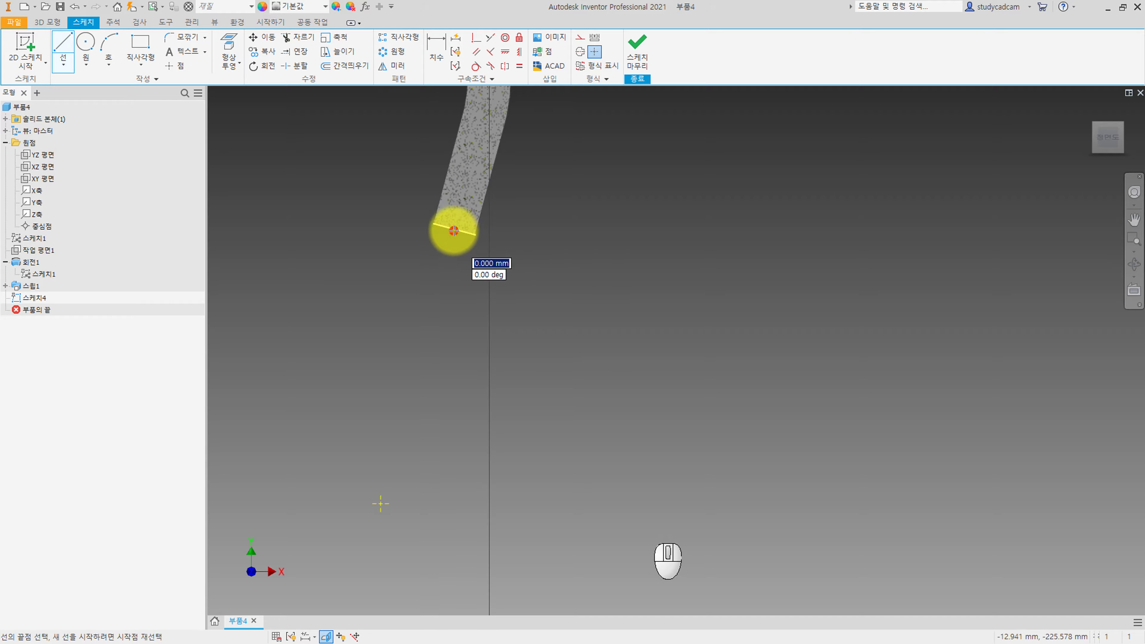
left_click(381, 503)
key("Escape")
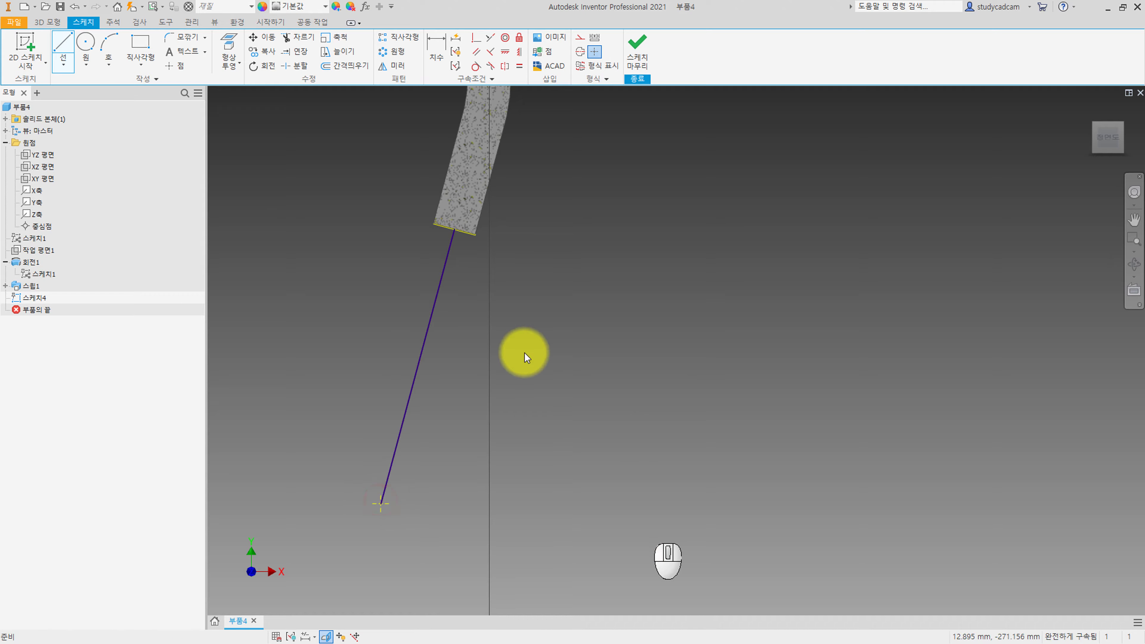
Draw the profile's upper part: about 16 mm outward along the tube's end, down parallel to the centre line, and a segment slanting inward
middle_click_drag(489, 354, 451, 332)
scroll(431, 332, "up", 3)
scroll(477, 270, "down", 1)
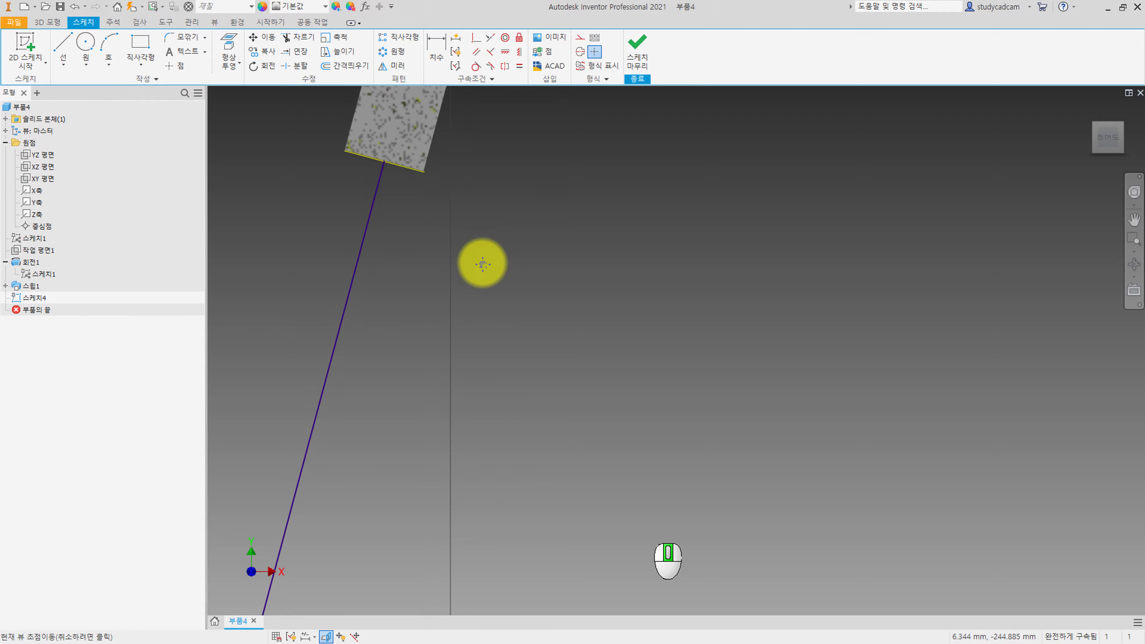
left_click(383, 163)
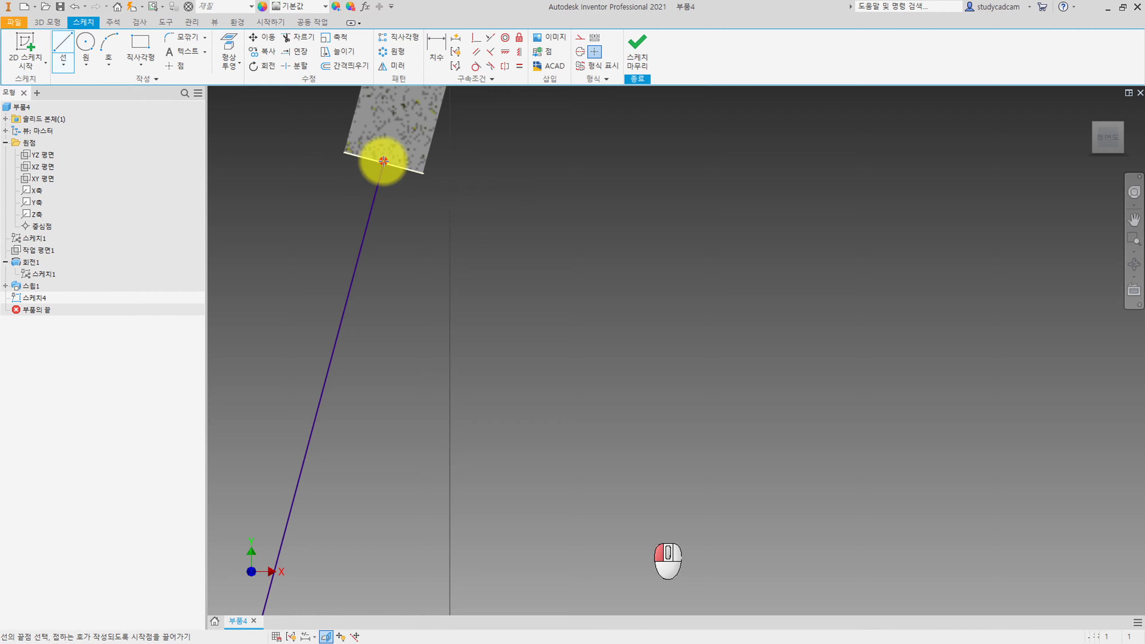
left_click(456, 180)
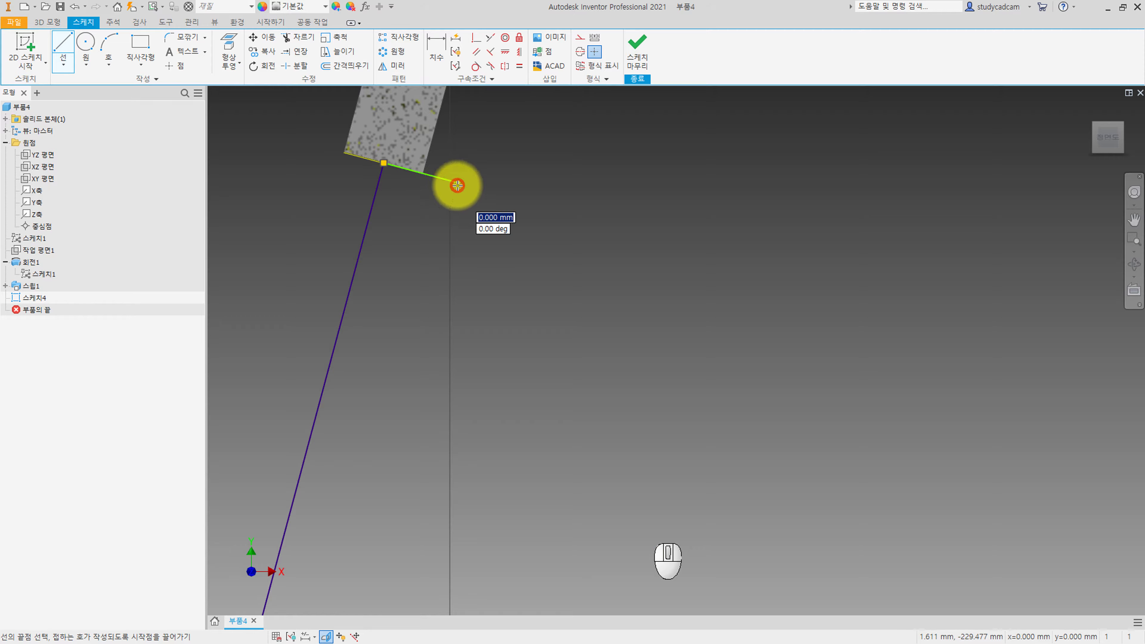
middle_click_drag(401, 357, 448, 287)
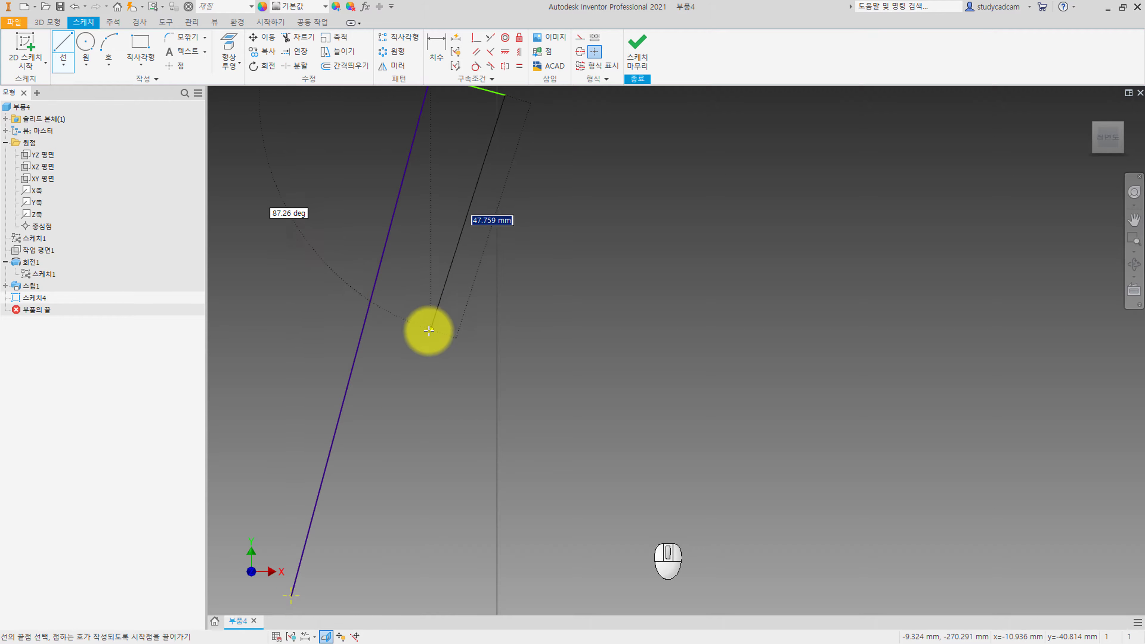
left_click(427, 387)
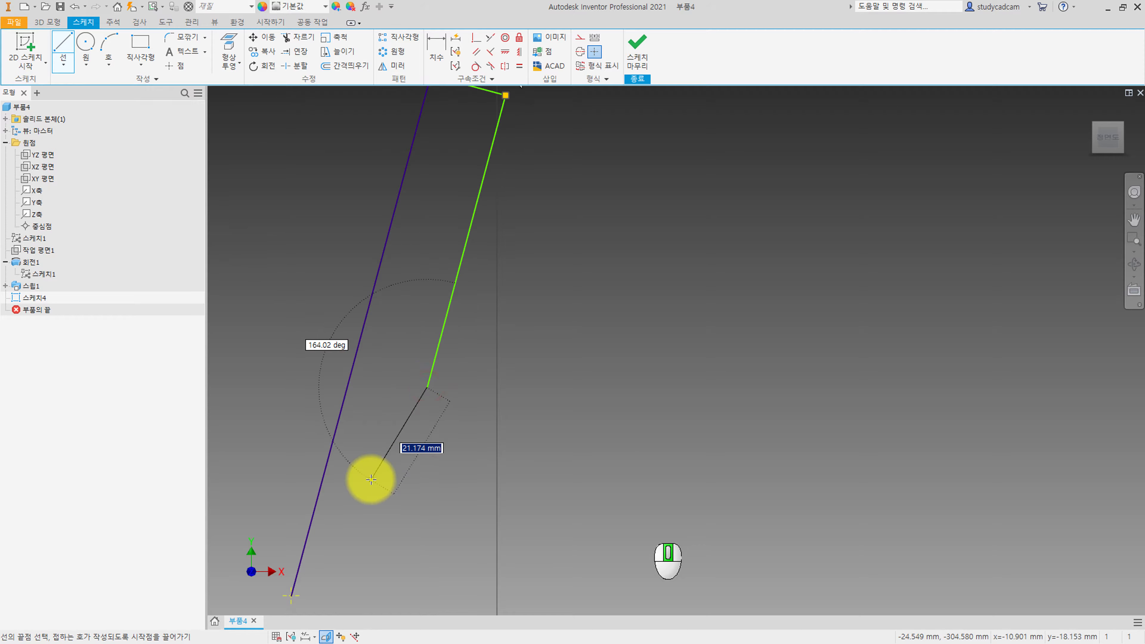
middle_click_drag(354, 543, 427, 391)
left_click(413, 400)
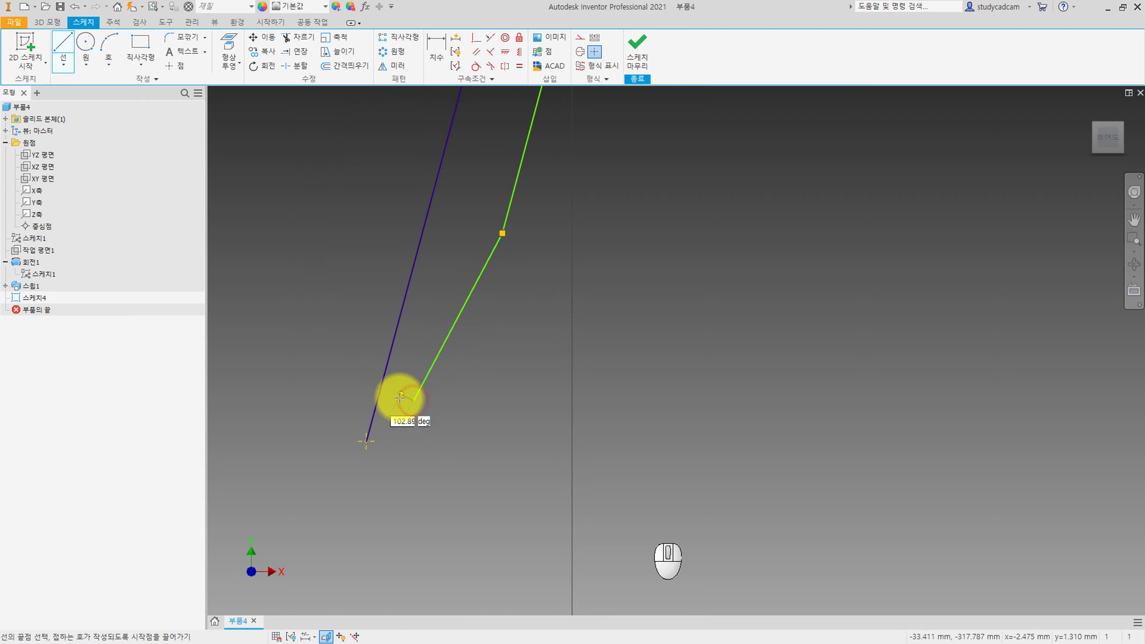
Continue the profile with two inward steps, sides about 4 mm and 6 mm long parallel to the centre line, closing at the projected endpoint
scroll(397, 396, "up", 3)
scroll(397, 396, "down", 5)
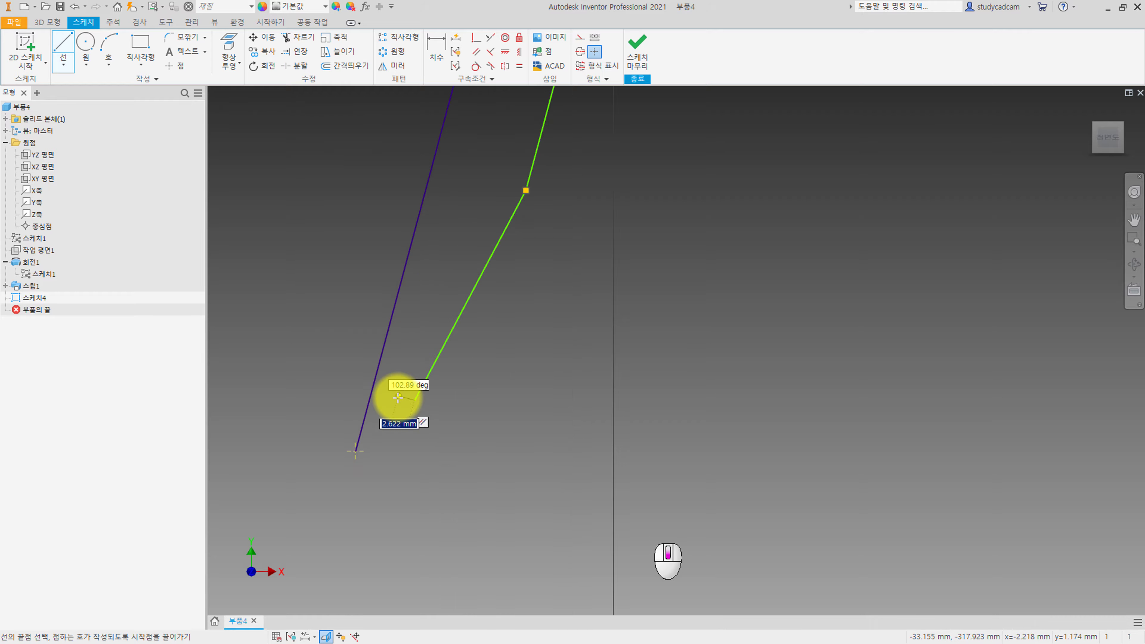
left_click(387, 388)
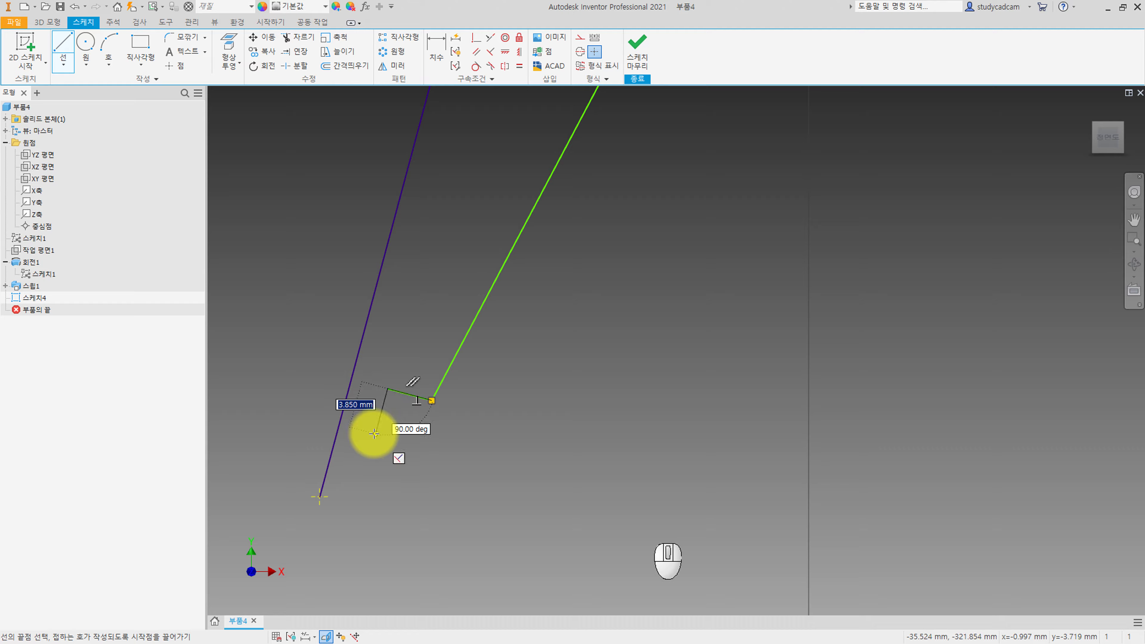
left_click(373, 433)
left_click(361, 431)
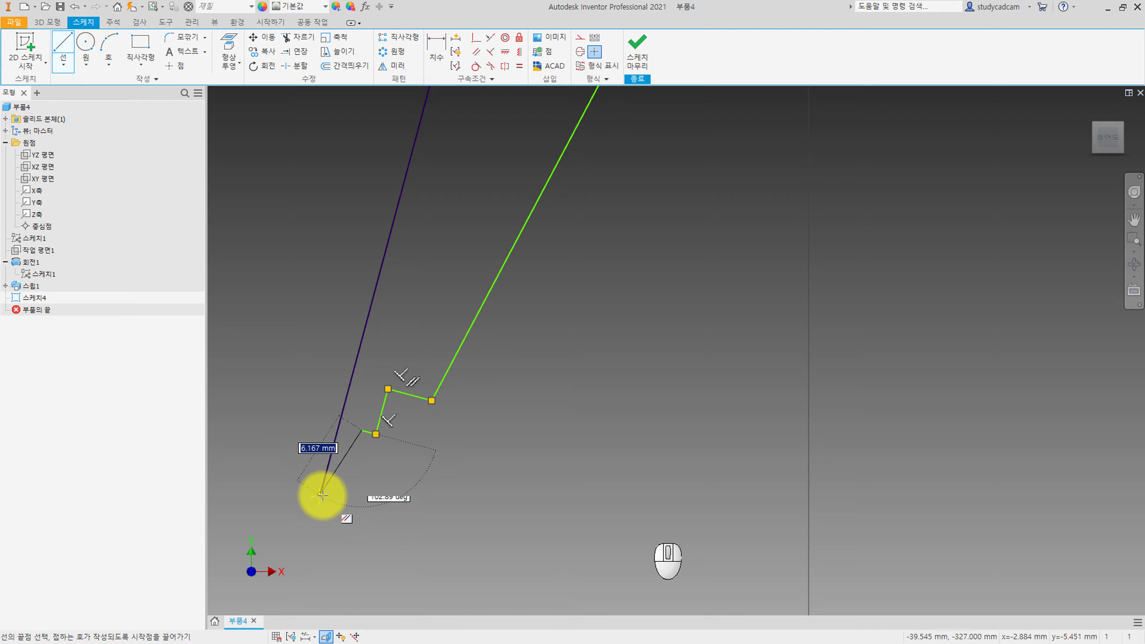
left_click(341, 502)
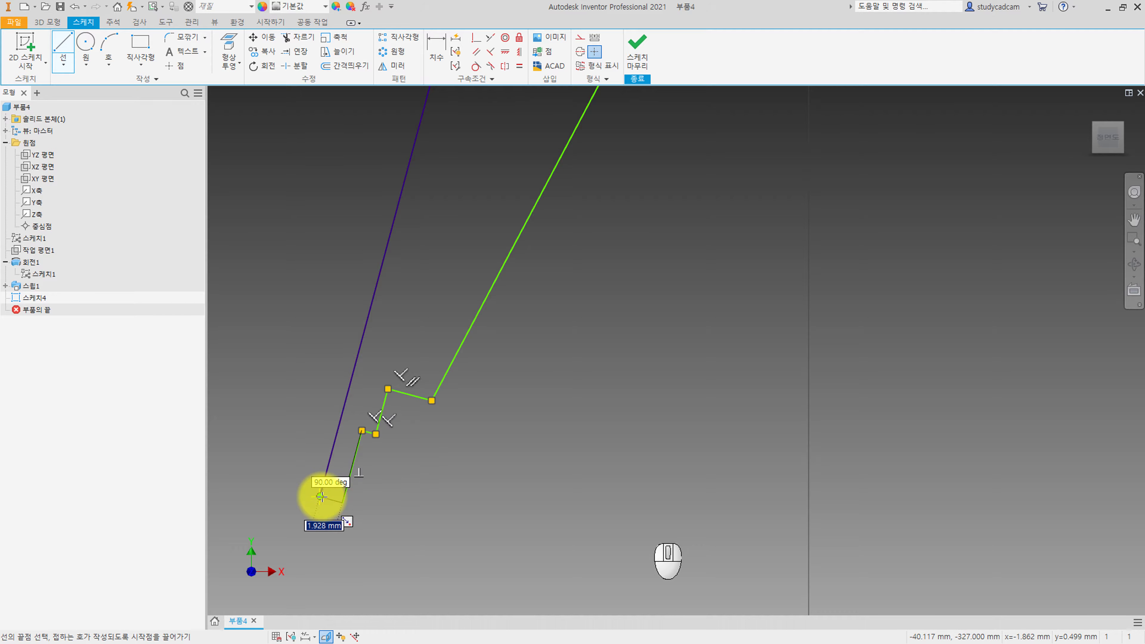
left_click(320, 496)
key("Escape")
Dimension the distance between the centre line and the profile's long outer side as 10 mm
scroll(354, 459, "down", 5)
key("d")
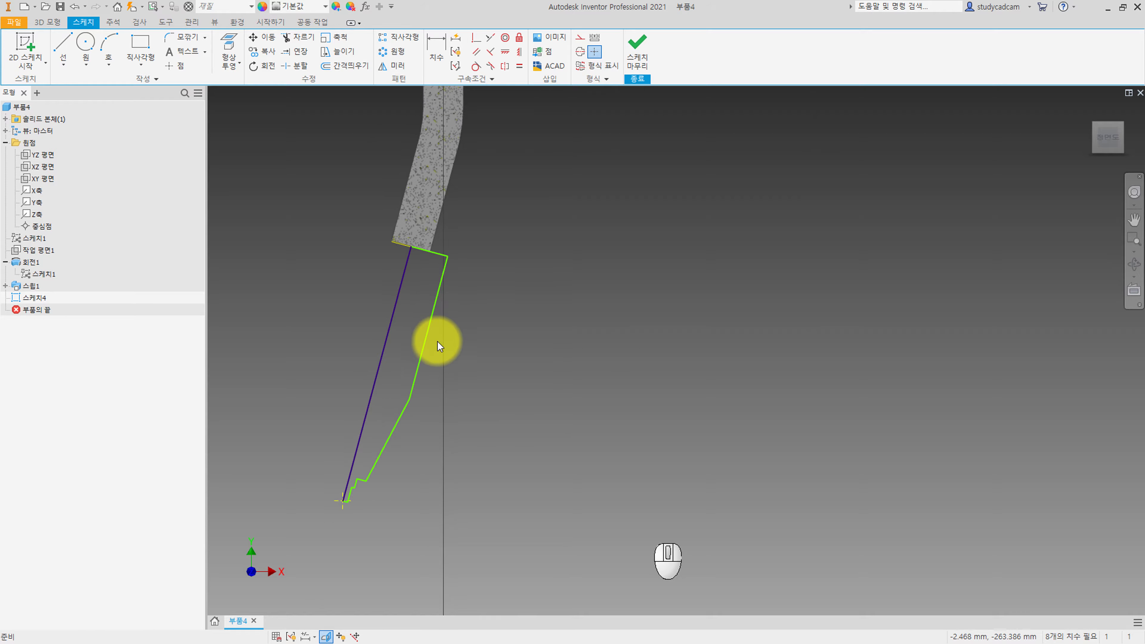
scroll(436, 342, "up", 3)
left_click(369, 250)
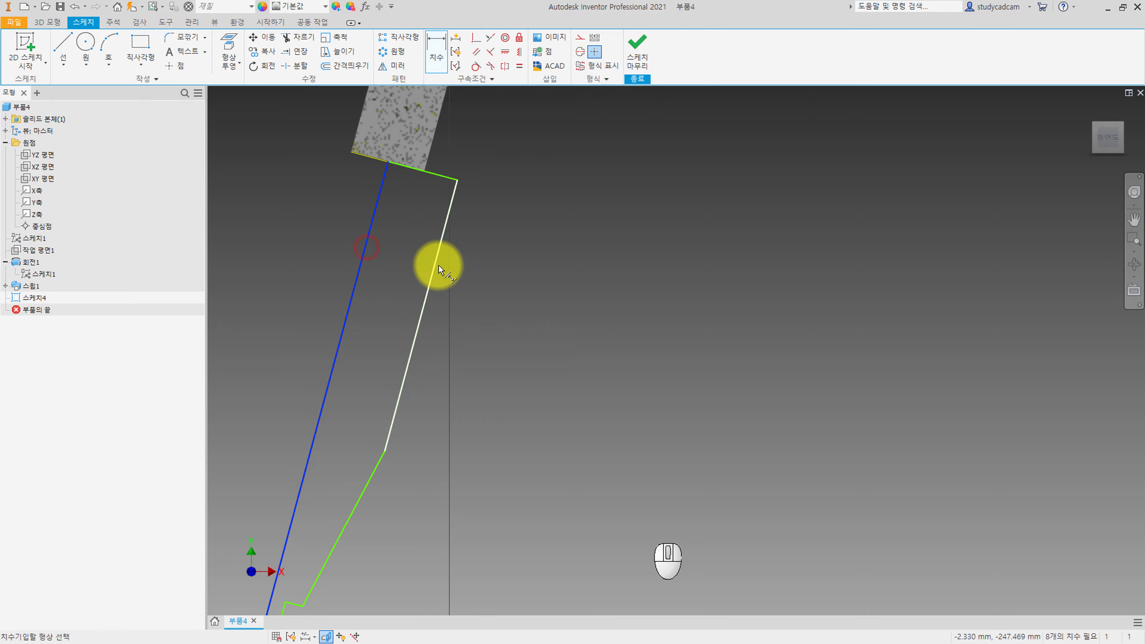
left_click(439, 263)
left_click(392, 274)
type("1")
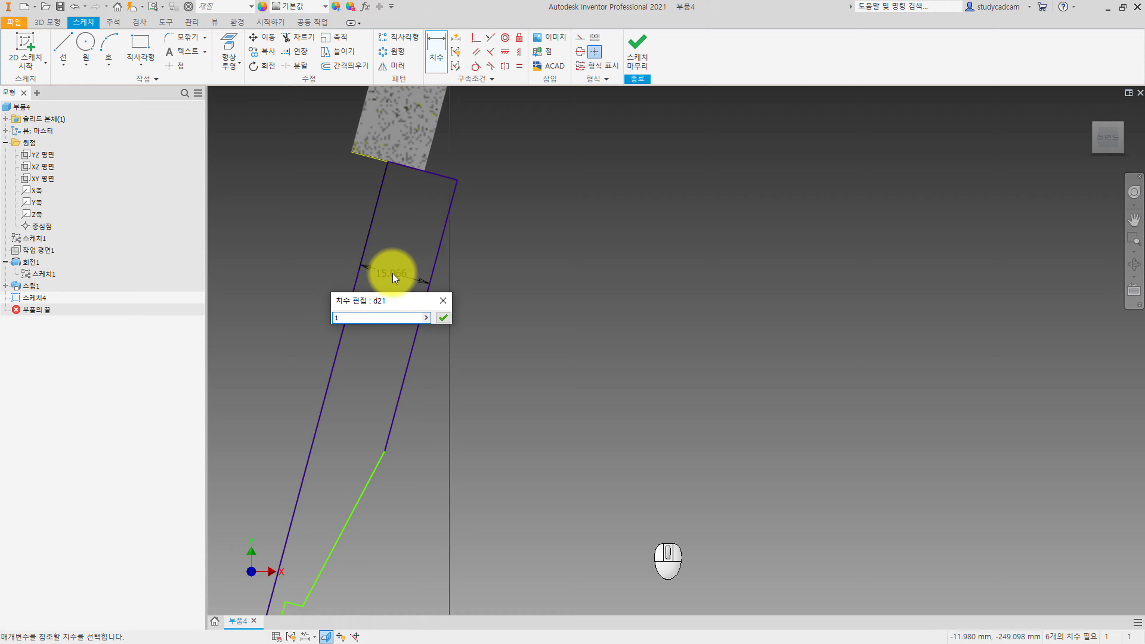
type("0")
key("Return")
Dimension the distance between the centre line and the lowest side at the tip as 0.6 mm
middle_click_drag(323, 429, 369, 289)
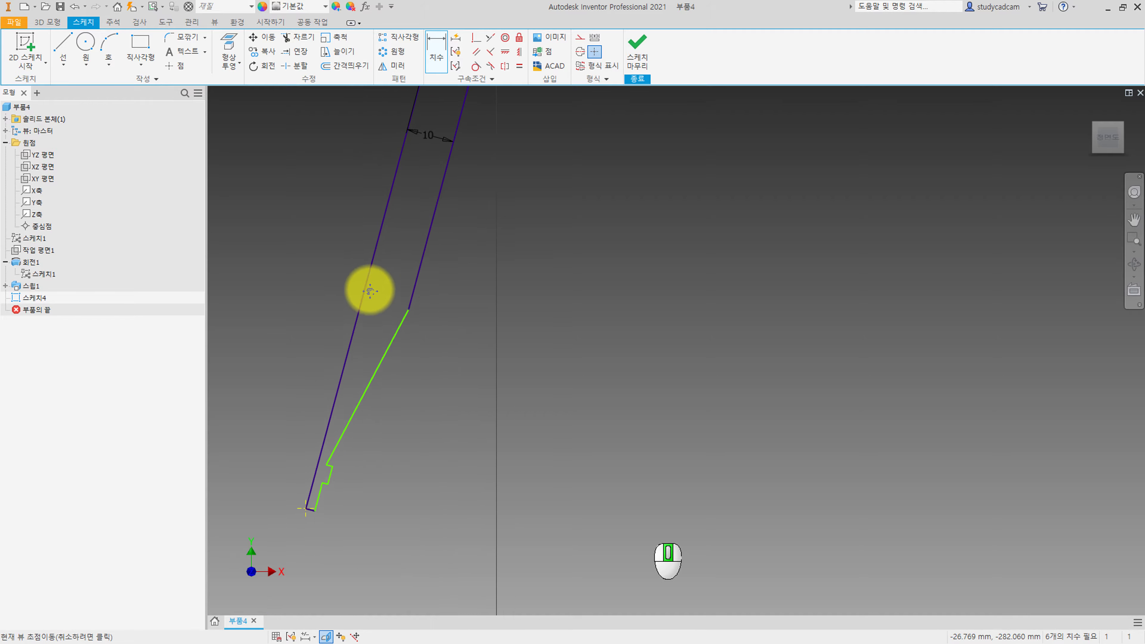
middle_click_drag(302, 401, 324, 348)
middle_click_drag(323, 487, 348, 426)
left_click(368, 431)
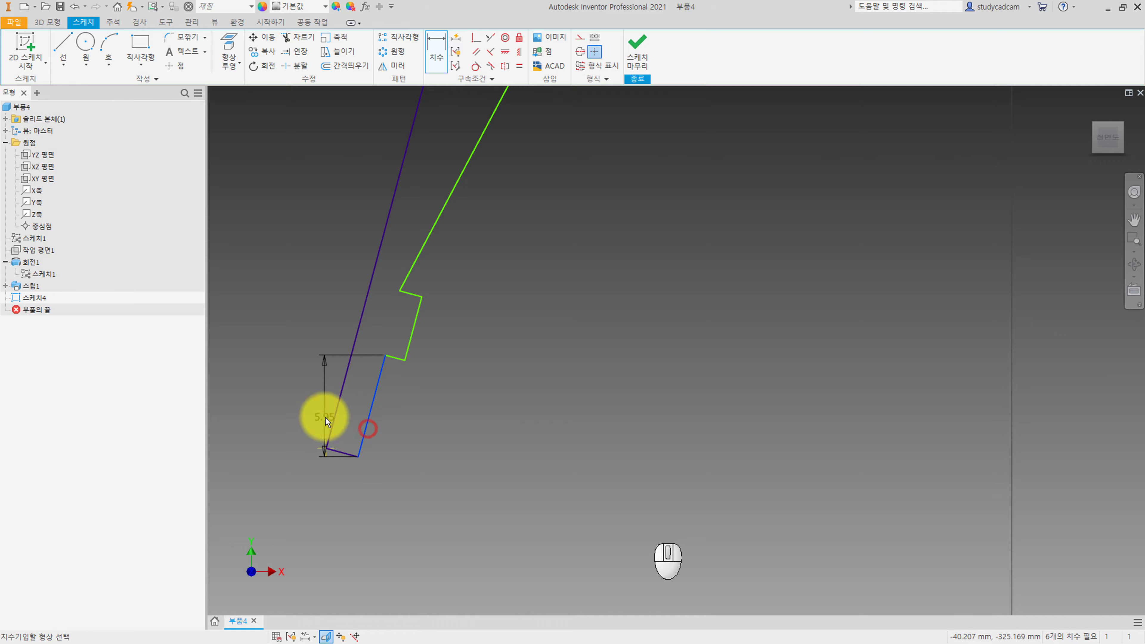
left_click(332, 419)
left_click(310, 504)
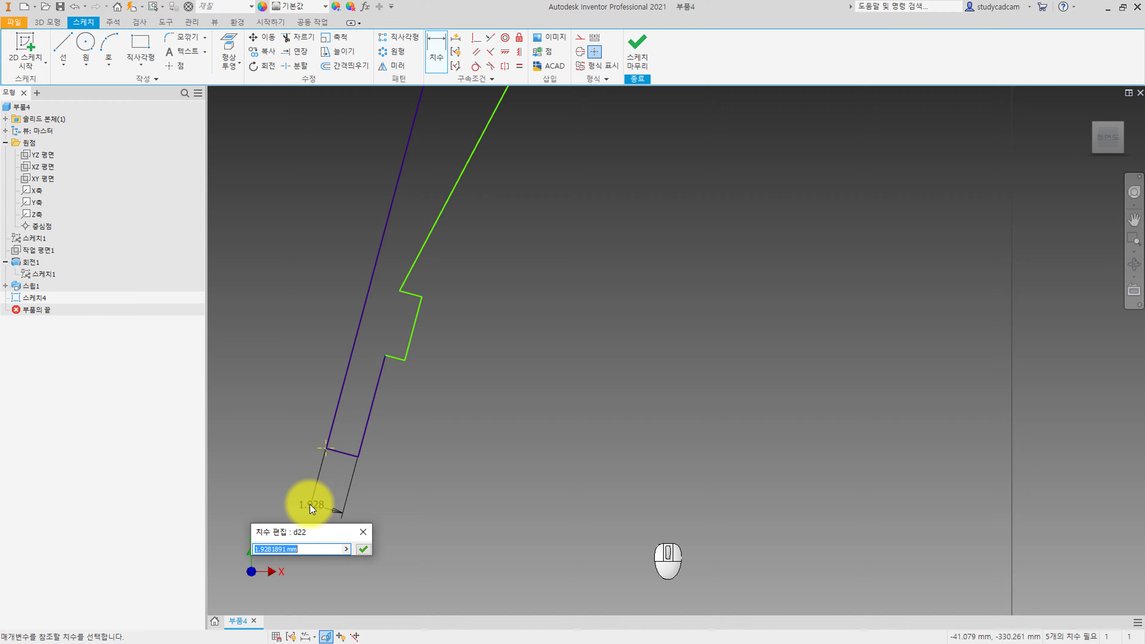
type("0.6")
key("Return")
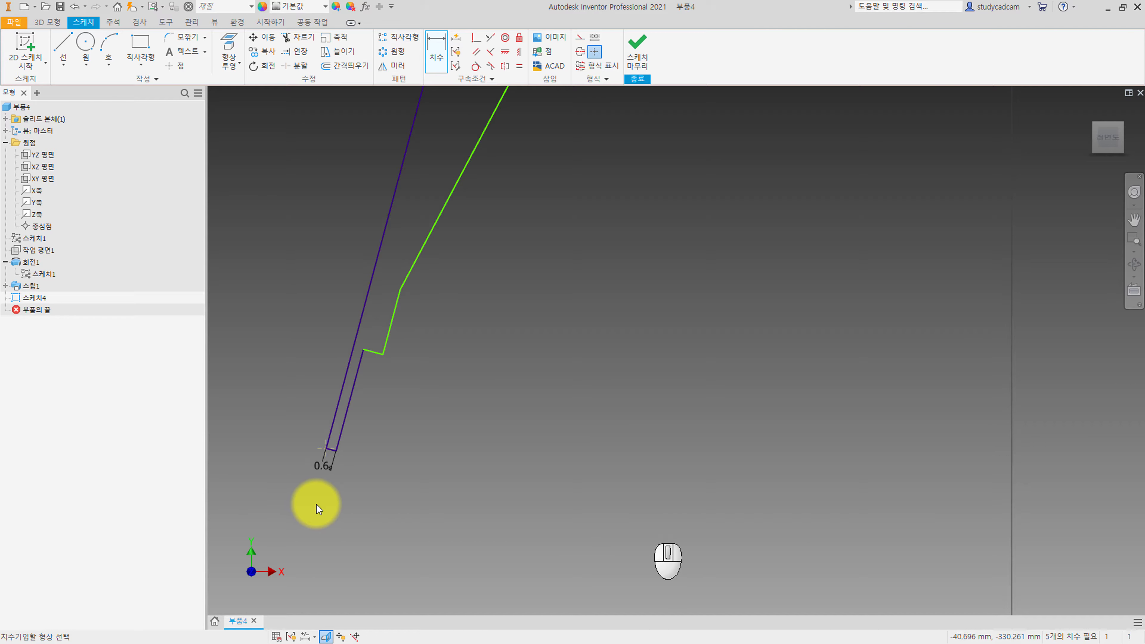
Dimension the distance between the tip's end edge and the step edge above it as 10 mm
left_click(374, 353)
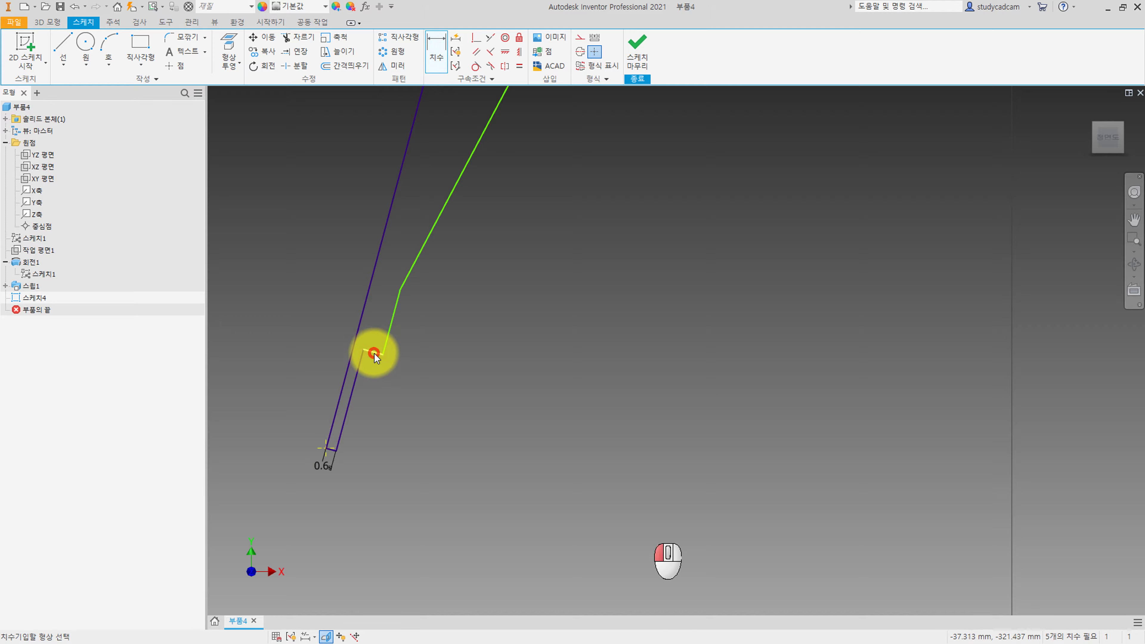
left_click(335, 451)
left_click(519, 443)
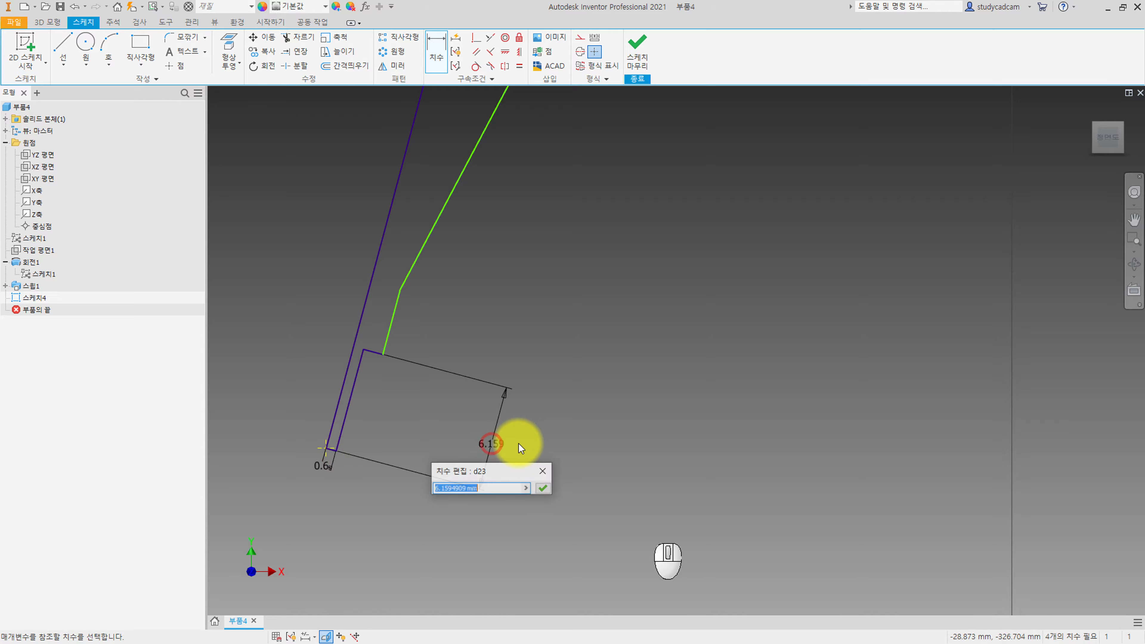
type("10")
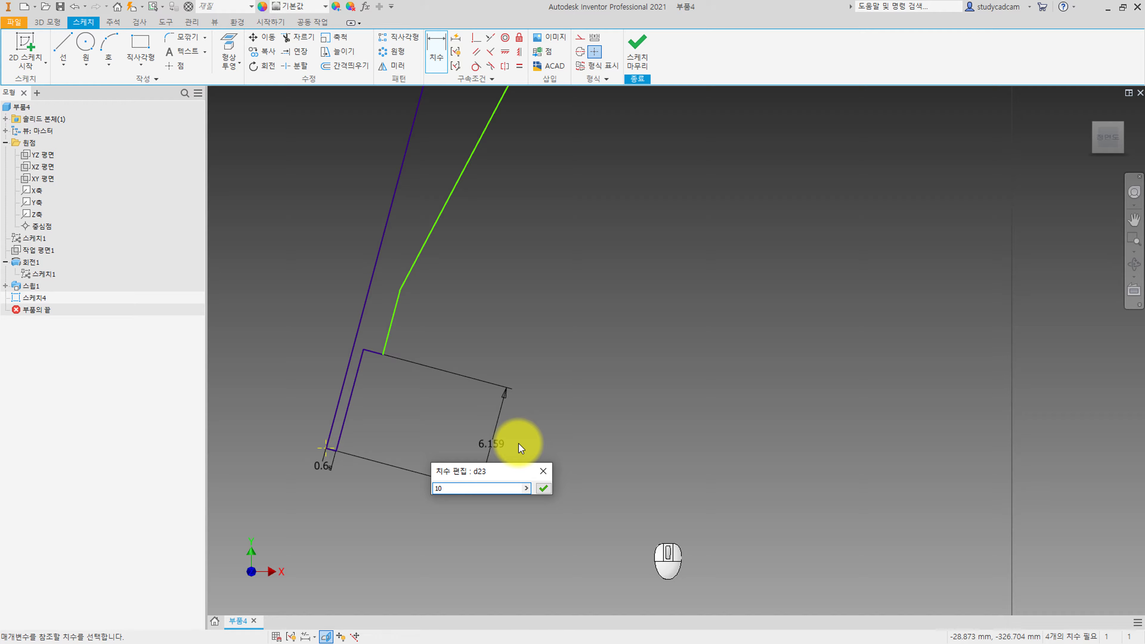
key("Return")
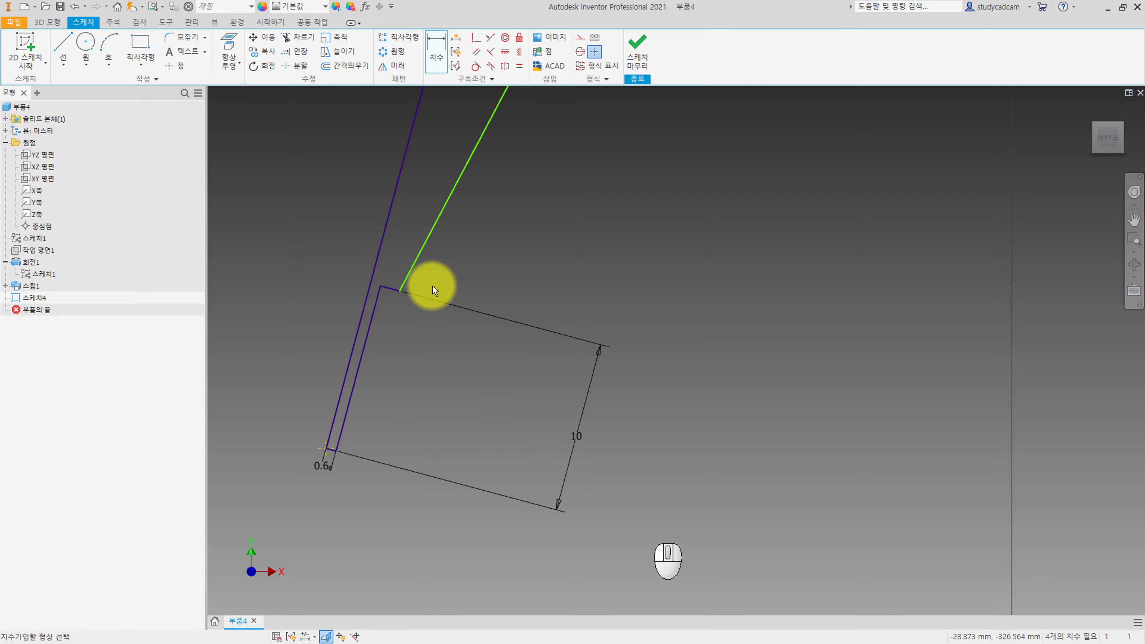
Delete the slanted line joining the tip's step edge to the long outer side
middle_click_drag(418, 287, 394, 326)
scroll(405, 345, "up", 4)
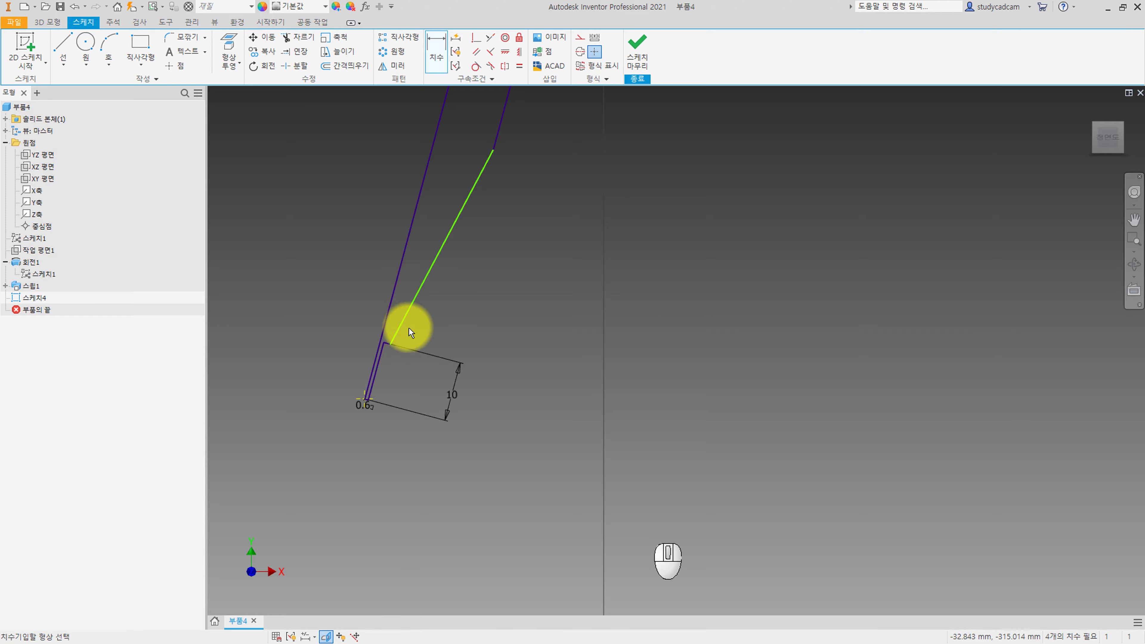
scroll(348, 381, "down", 5)
key("Escape")
left_click(351, 375)
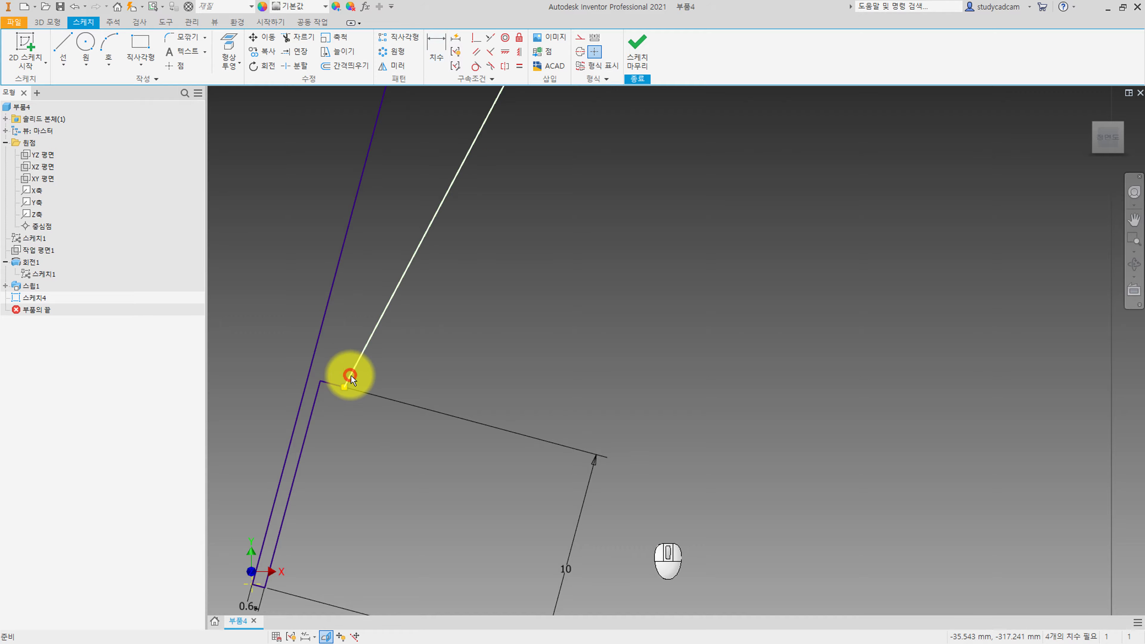
mouse_move(433, 342)
middle_mouse_down()
mouse_move(412, 401)
mouse_move(415, 460)
middle_mouse_up()
right_click(413, 353)
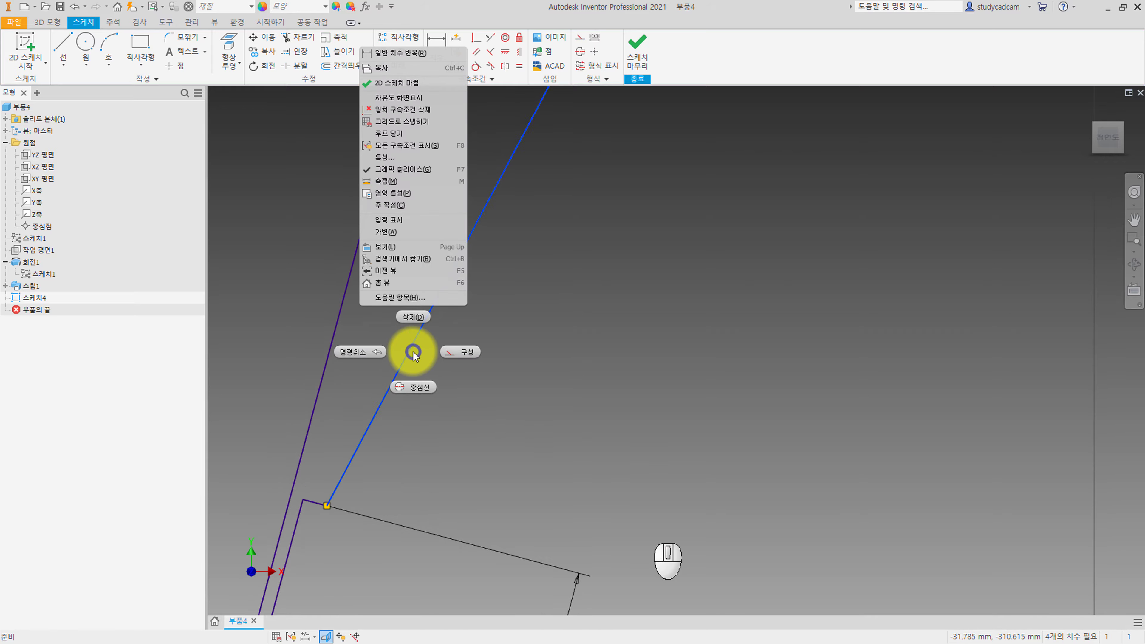
left_click(413, 317)
Draw a side about 2.9 mm long from the step's outer corner, a perpendicular outward step, and a slanted line to the outer side's lower end
left_click(63, 45)
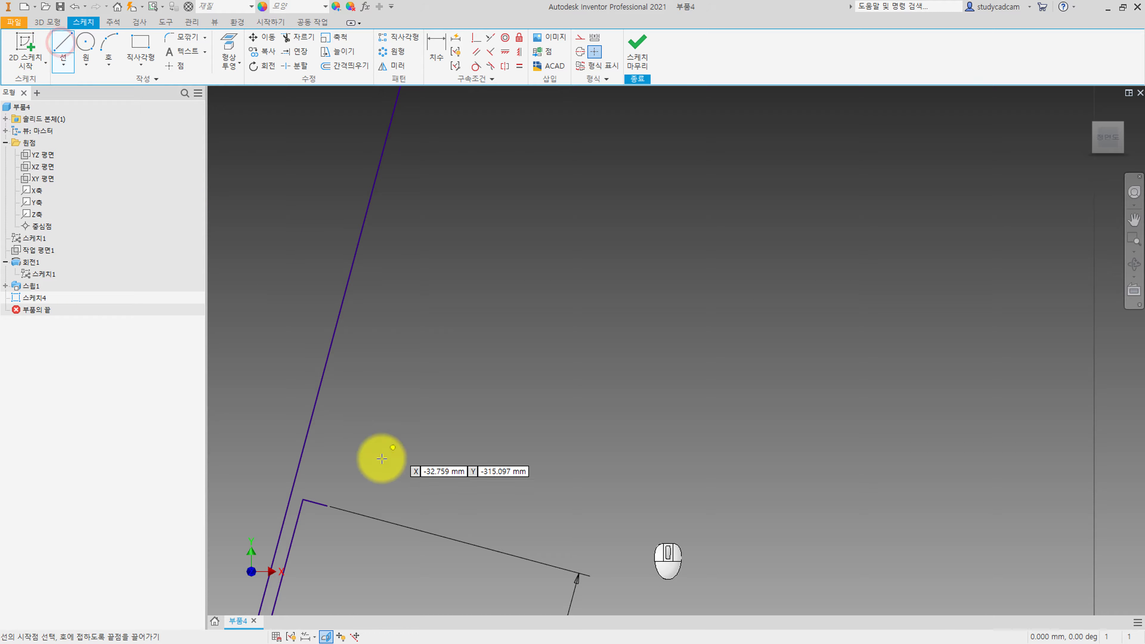
left_click(327, 505)
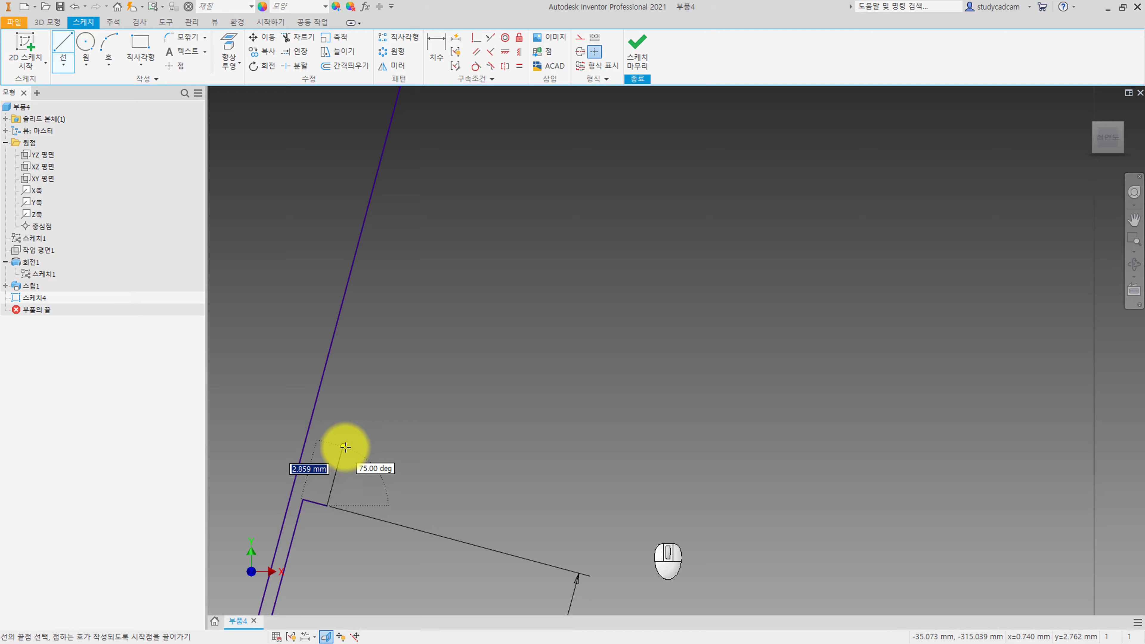
left_click(345, 447)
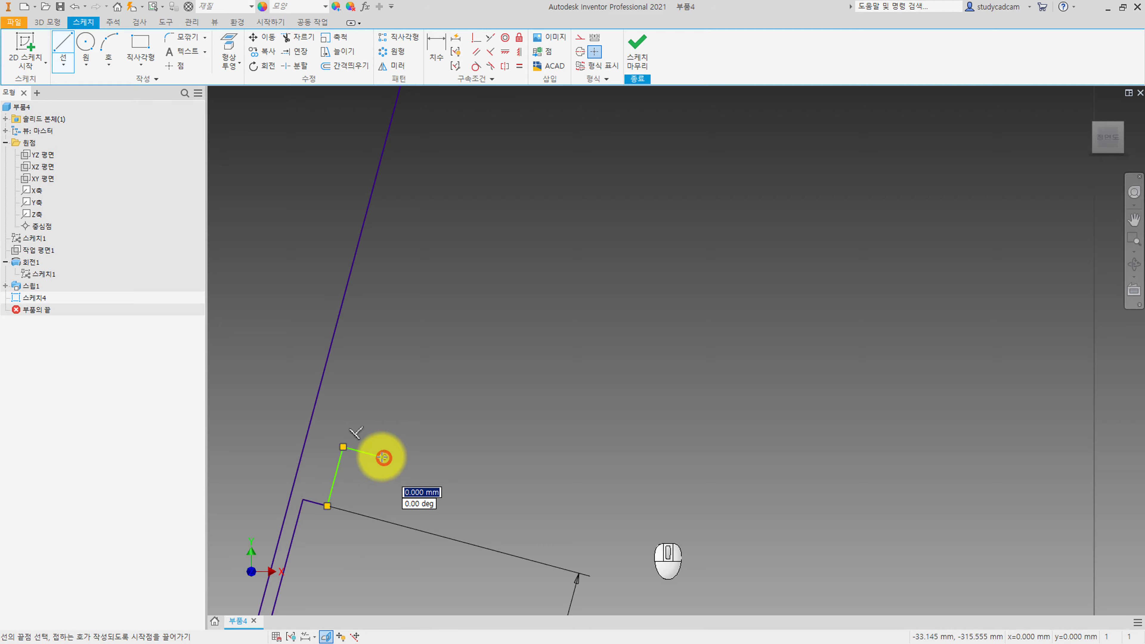
scroll(383, 457, "up", 3)
left_click(490, 231)
key("Escape")
scroll(370, 503, "down", 5)
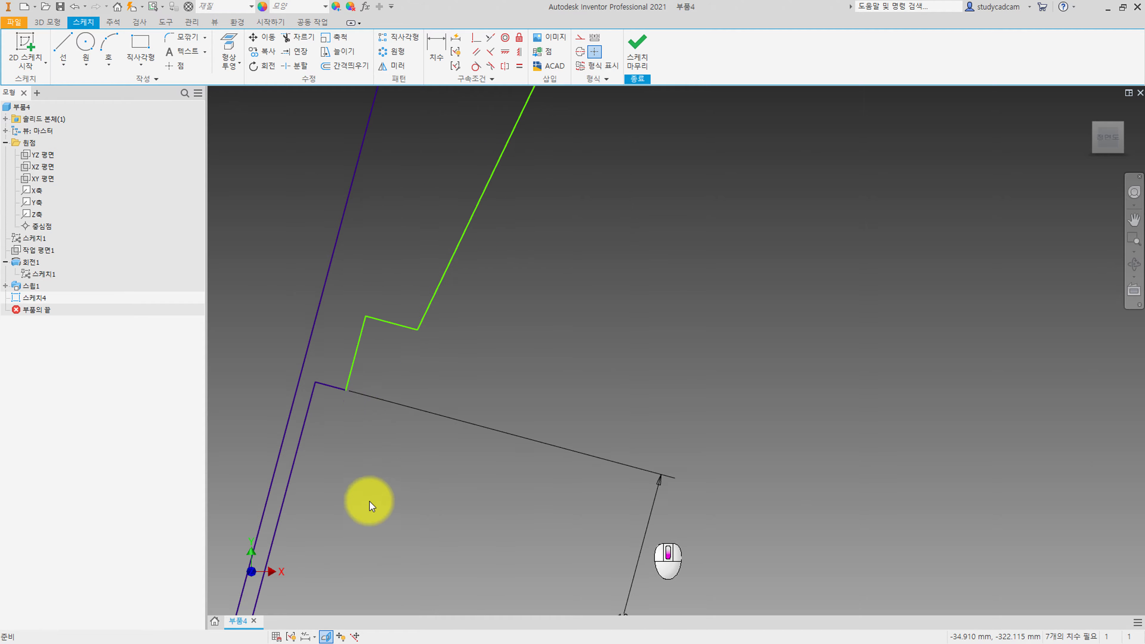
Dimension the distance between the two parallel step edges near the tip as 6 mm
key("d")
left_click(332, 385)
left_click(393, 331)
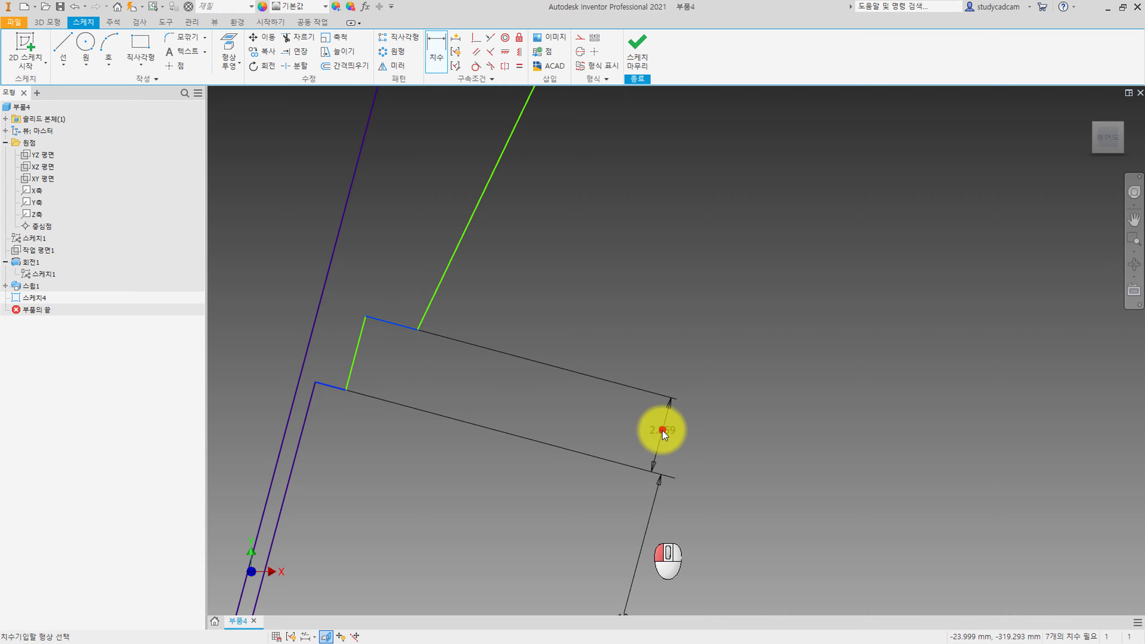
left_click(662, 430)
type("6")
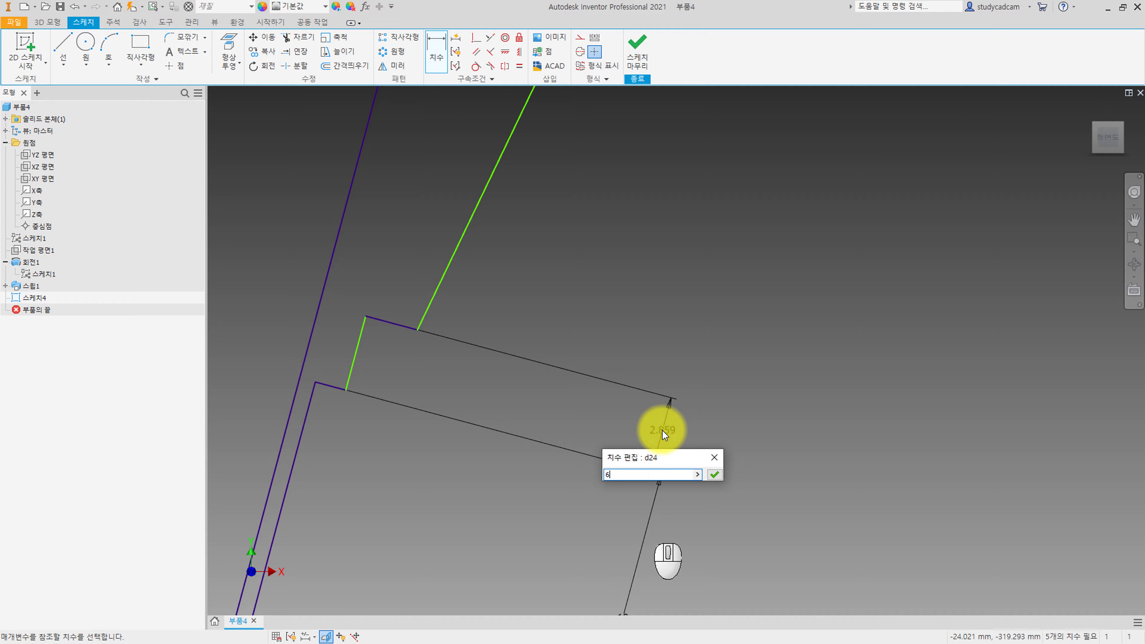
key("Return")
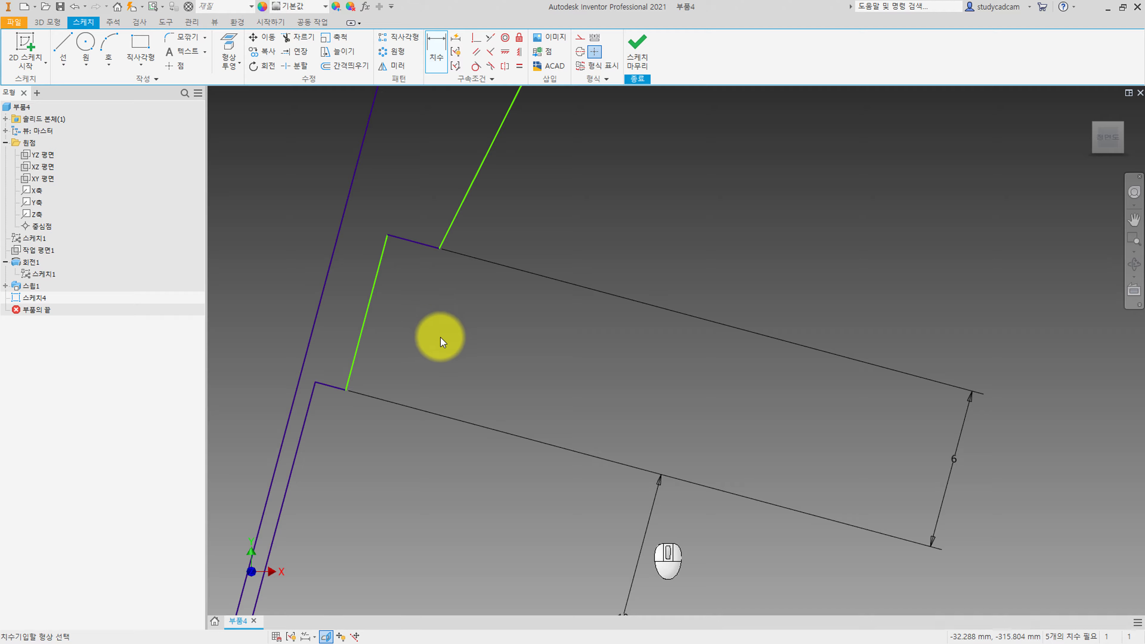
Dimension the distance between the second step's side and the long centre line as 3.5 mm
left_click(366, 317)
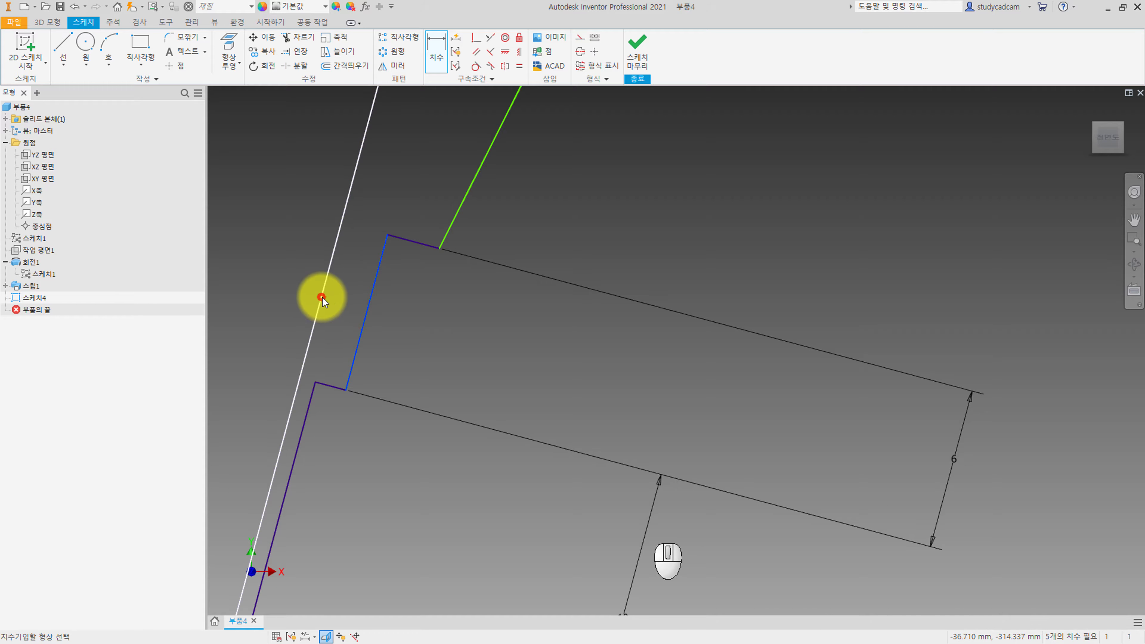
left_click(322, 297)
left_click(334, 311)
type("0.6")
key("Return")
Dimension the angle between the slanted taper line and the long centre line as 5 degrees
scroll(358, 319, "up", 3)
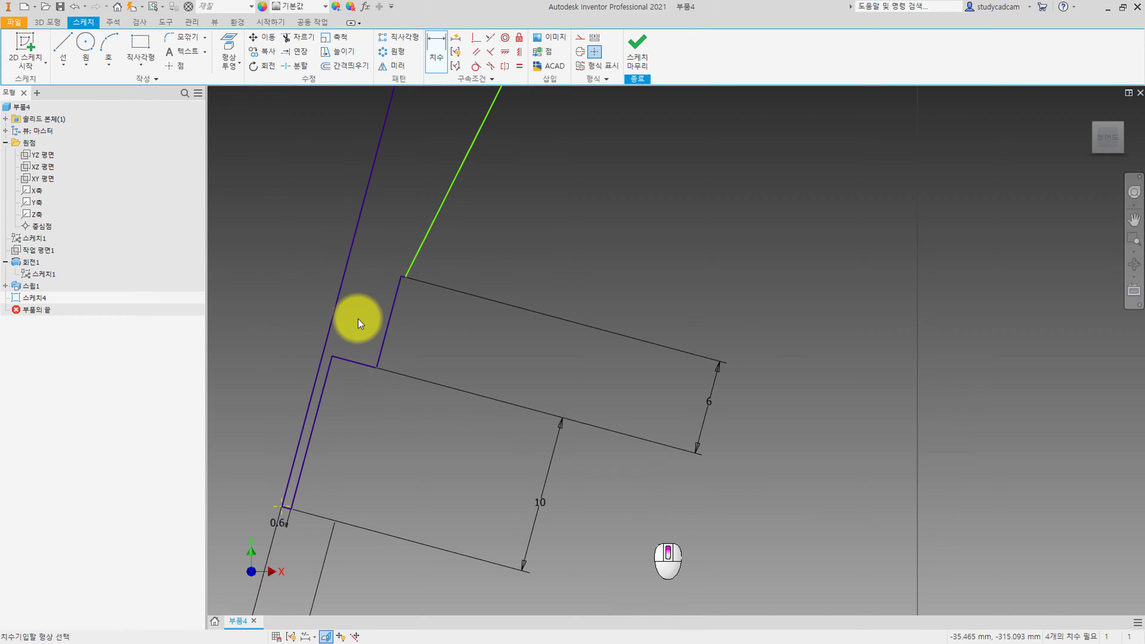
scroll(358, 319, "up", 2)
middle_click_drag(429, 276, 457, 376)
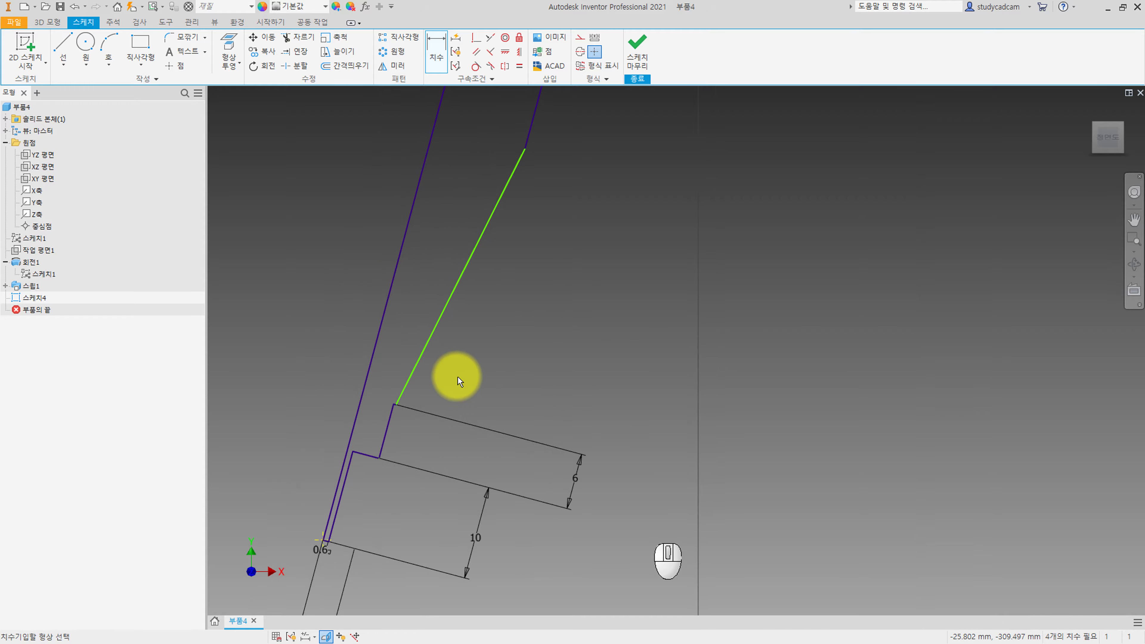
left_click(429, 346)
left_click(384, 323)
left_click(413, 321)
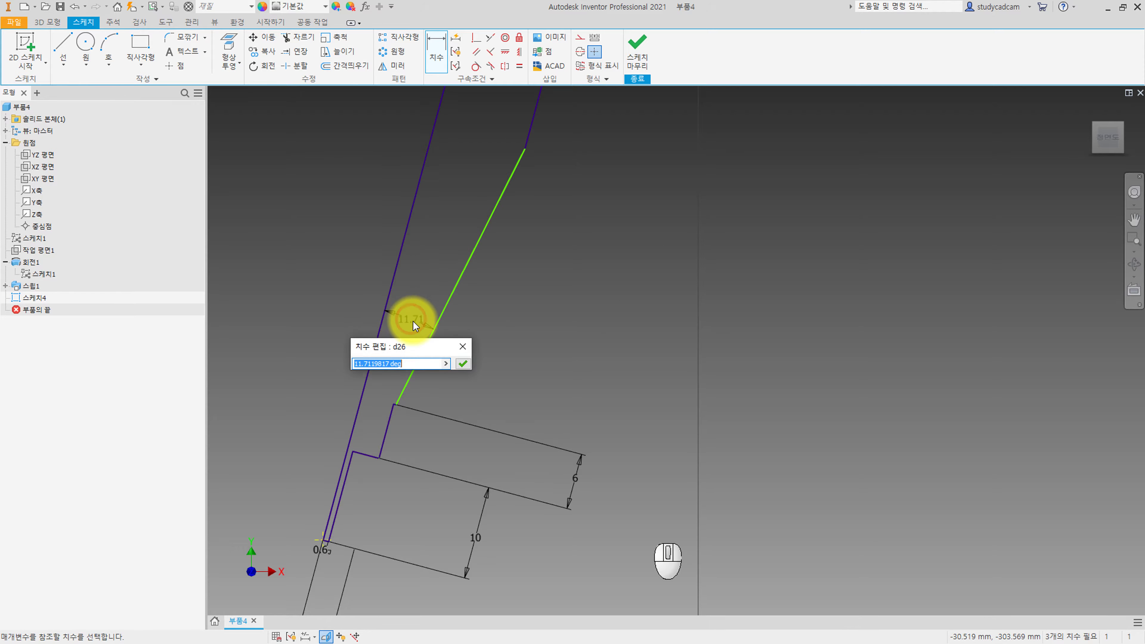
type("5")
key("Return")
Add an aligned dimension of 28 mm along the slanted taper line
middle_click_drag(519, 313, 457, 372)
left_click(424, 313)
right_click(532, 336)
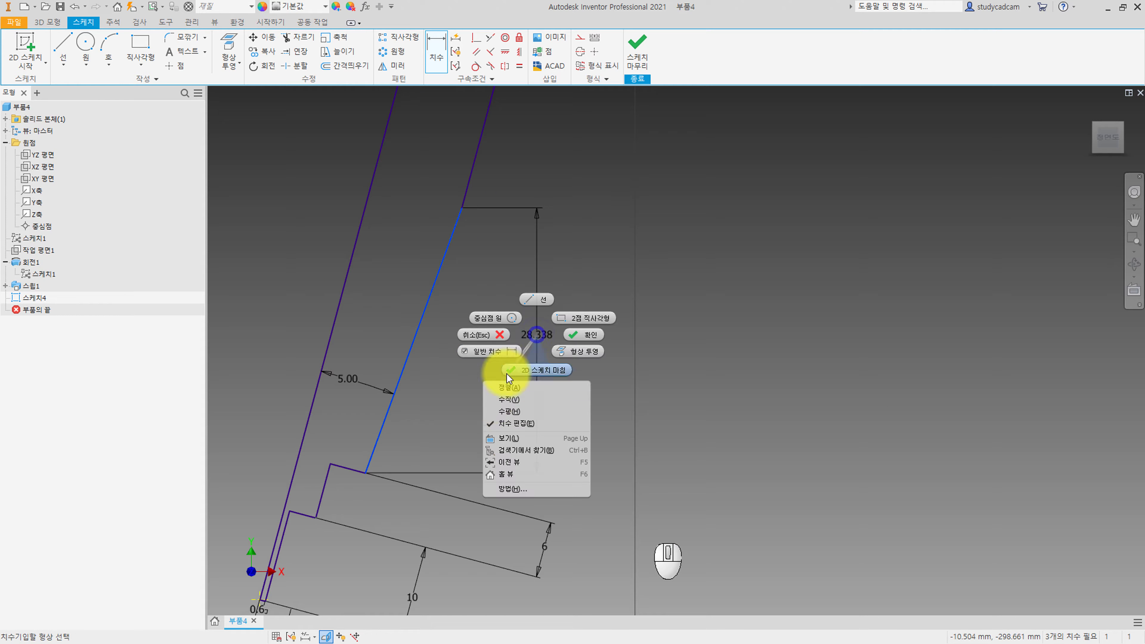
left_click(505, 399)
left_click(542, 412)
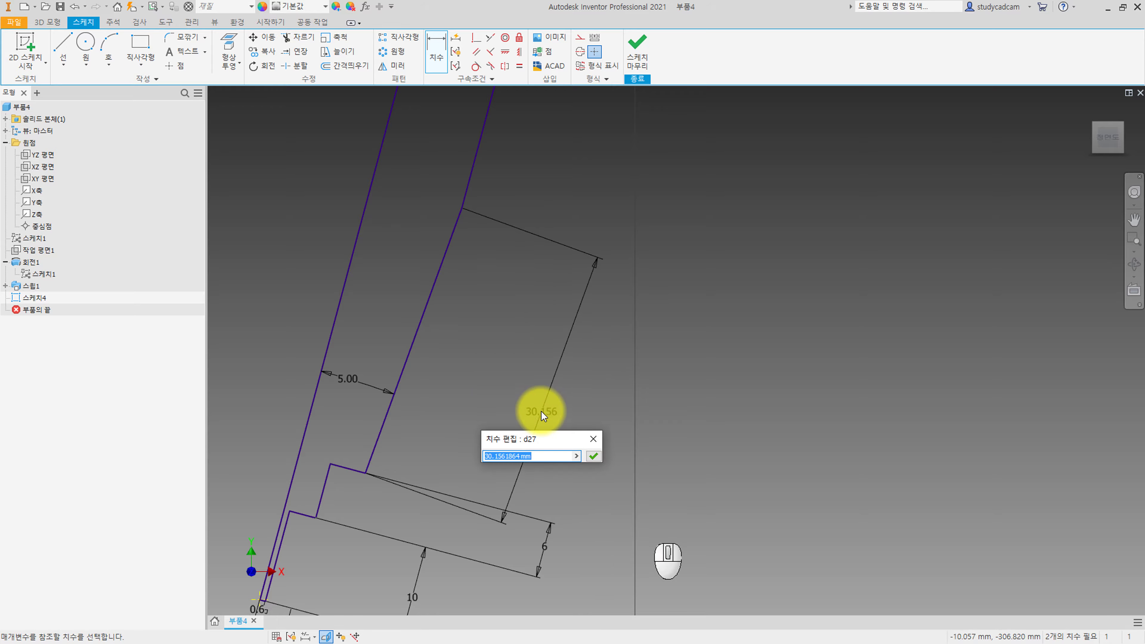
type("28")
key("Return")
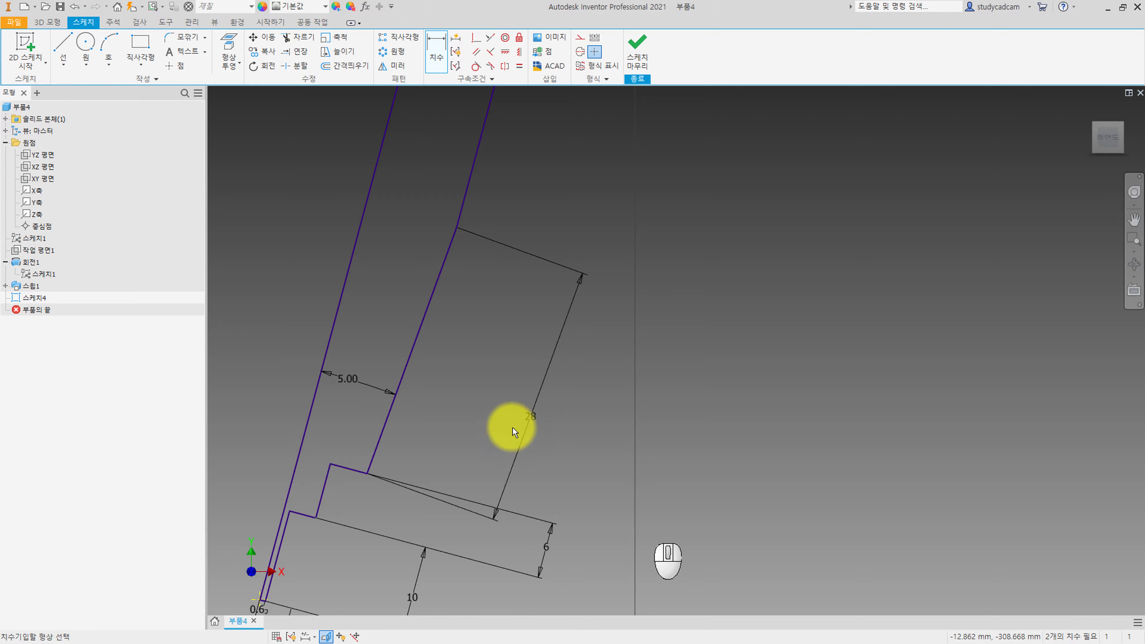
Delete the aligned 28 mm dimension on the taper line
scroll(512, 451, "up", 3)
scroll(510, 460, "down", 3)
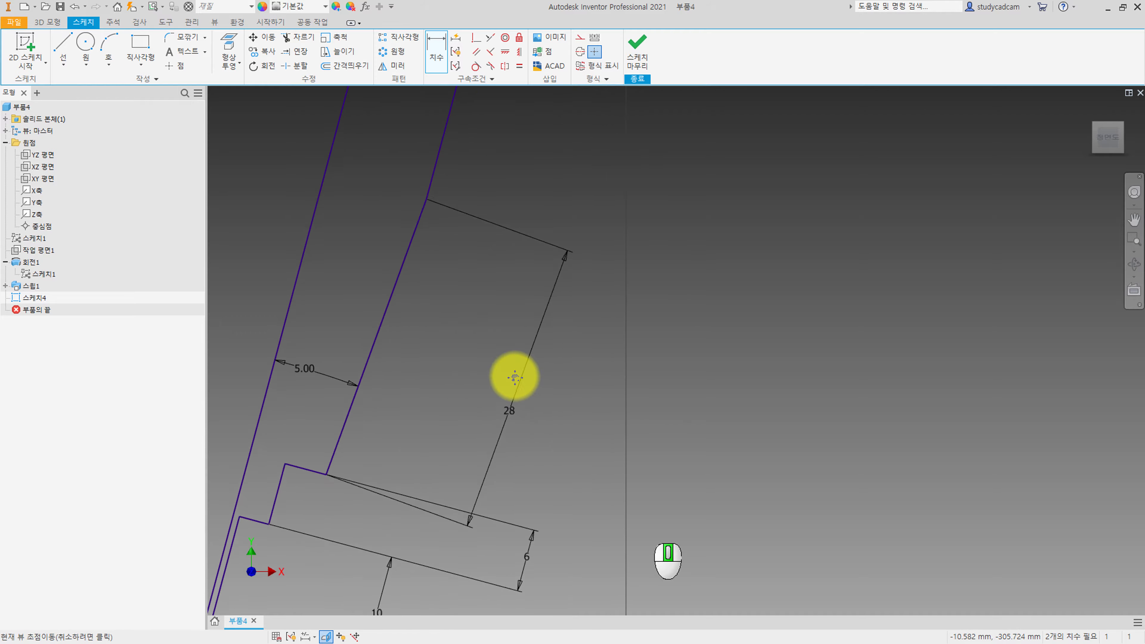
key("Escape")
right_click(511, 417)
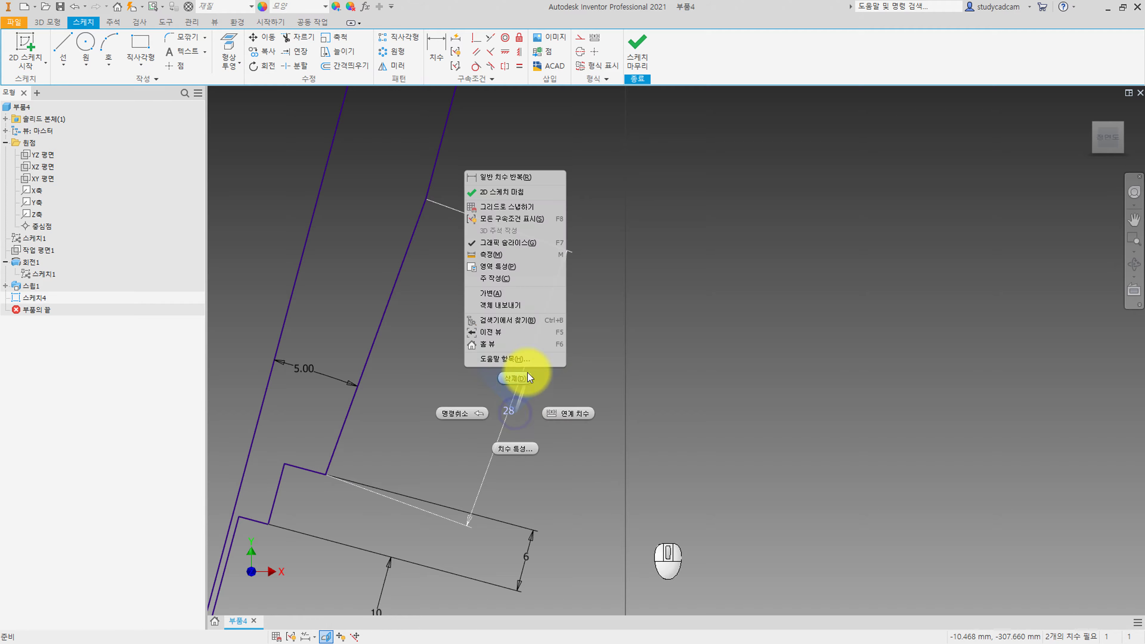
left_click(523, 372)
Draw a cross line from the taper's upper corner perpendicular to the long centre line
left_click(61, 43)
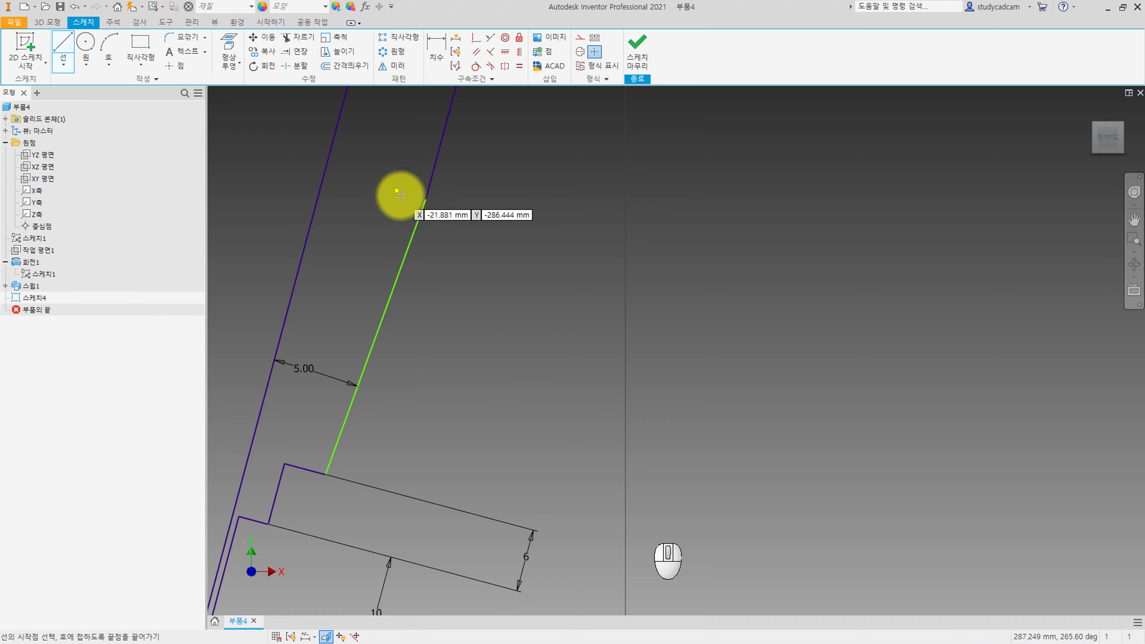
left_click(424, 198)
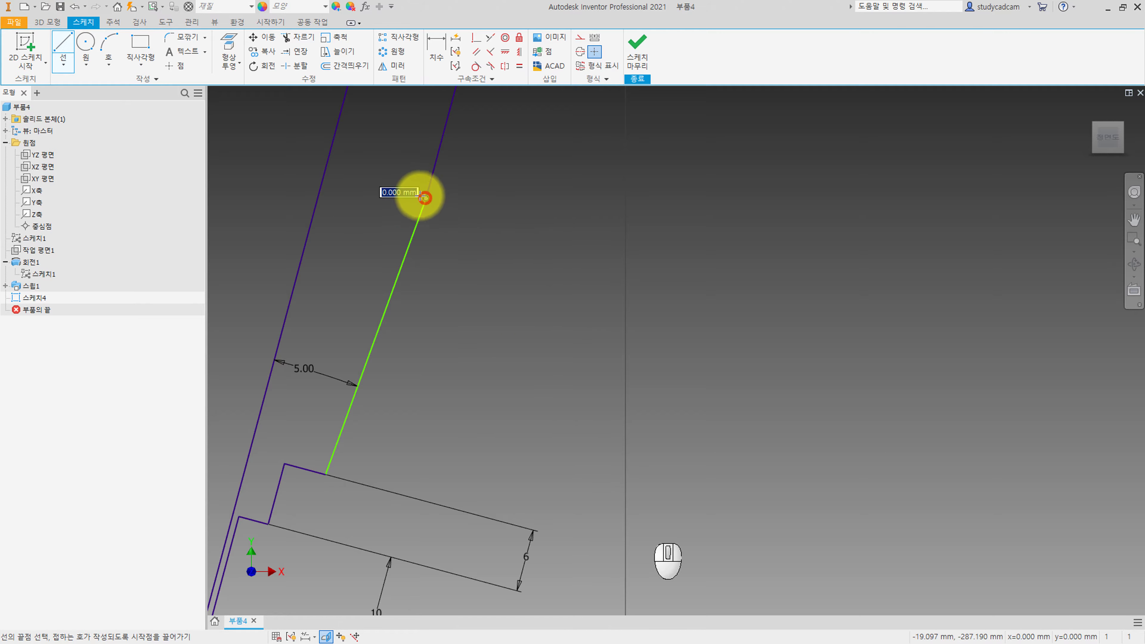
left_click(325, 171)
key("Escape")
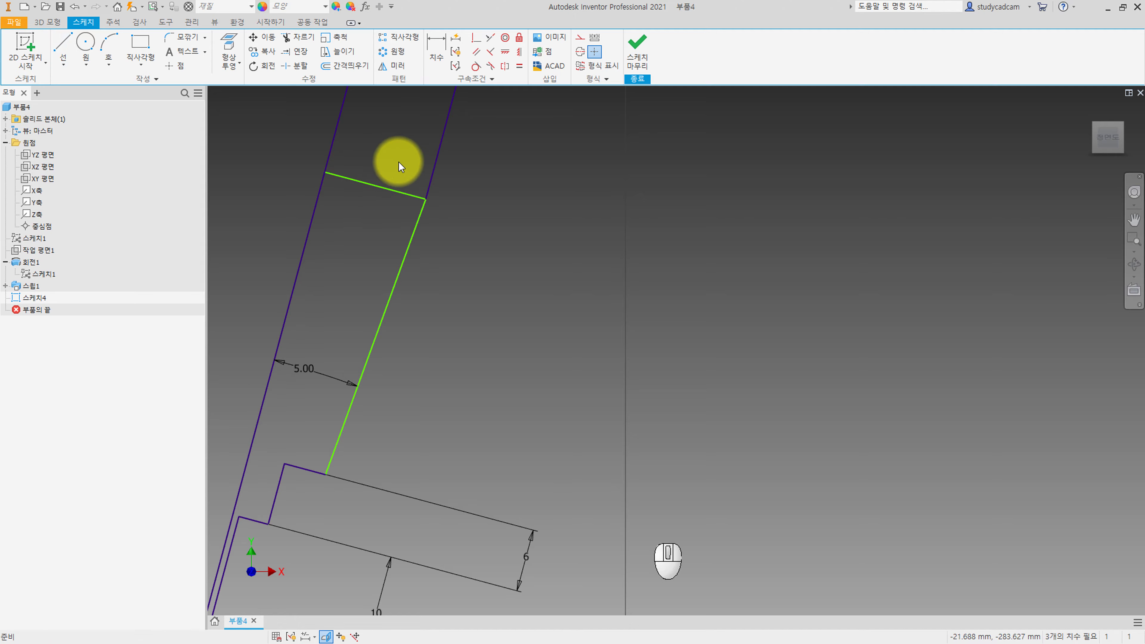
Dimension the distance between the cross line and the step edge at the taper's lower end as 28 mm
right_click(396, 155)
left_click(392, 186)
left_click(387, 190)
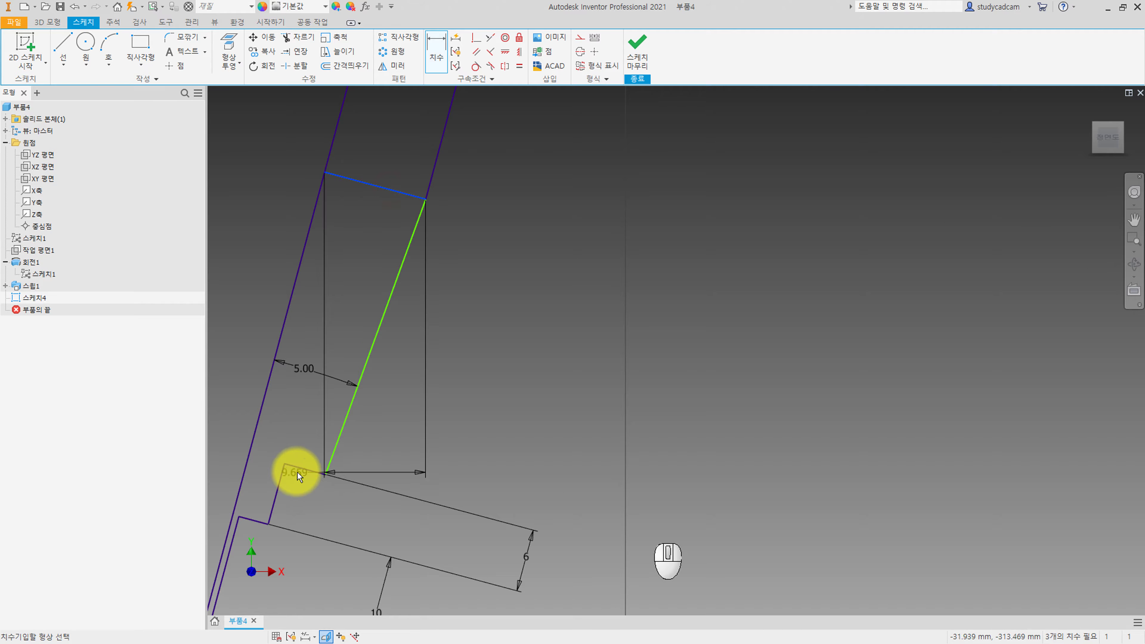
left_click(296, 472)
left_click(551, 458)
type("28")
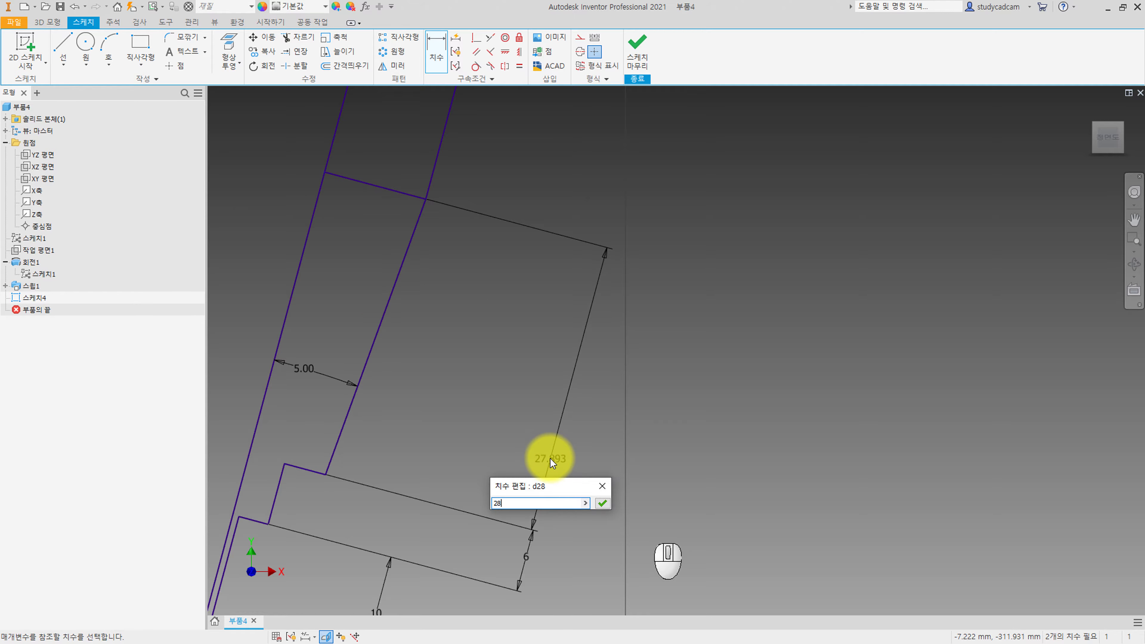
key("Return")
Convert the cross line at the top of the taper to construction geometry and finish the sketch
left_click(378, 188)
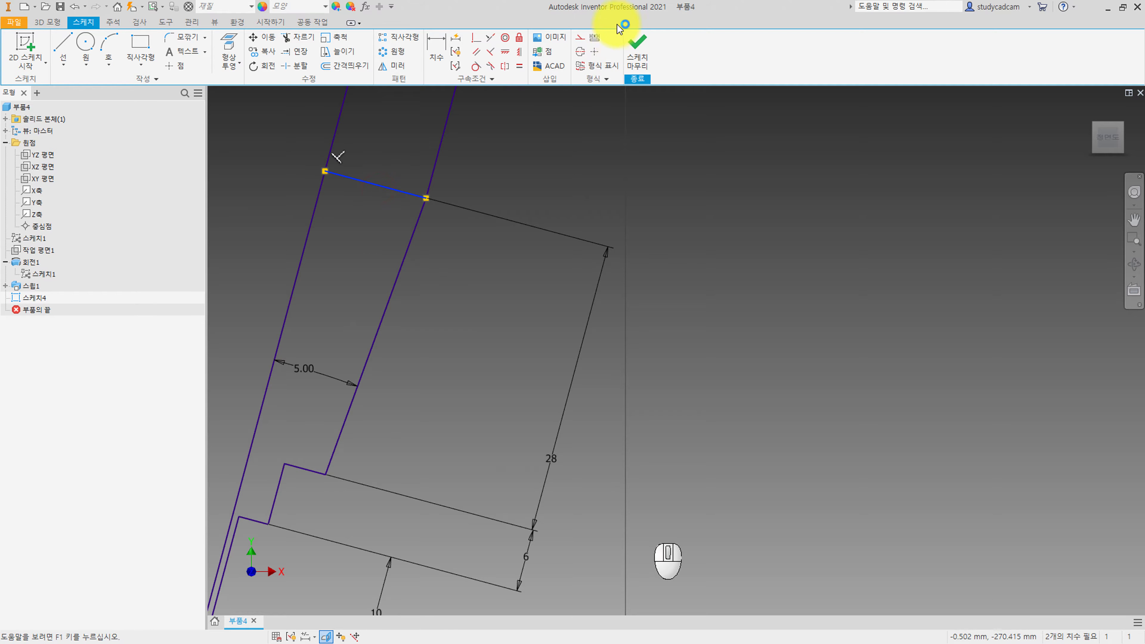
scroll(631, 342, "down", 5)
middle_click_drag(546, 311, 525, 397)
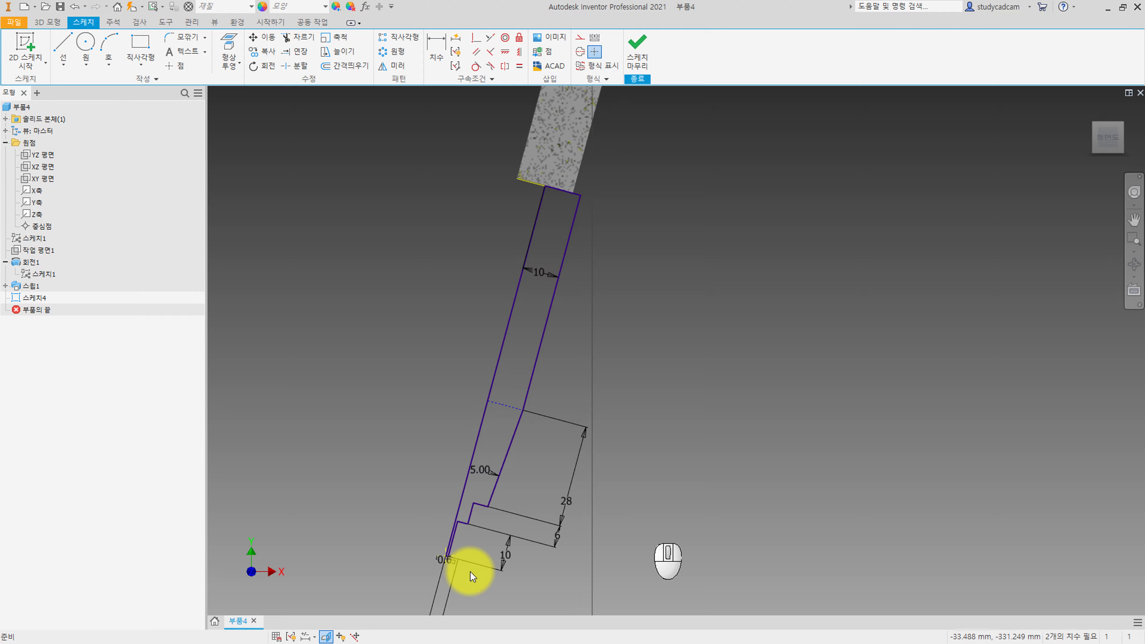
scroll(471, 571, "up", 3)
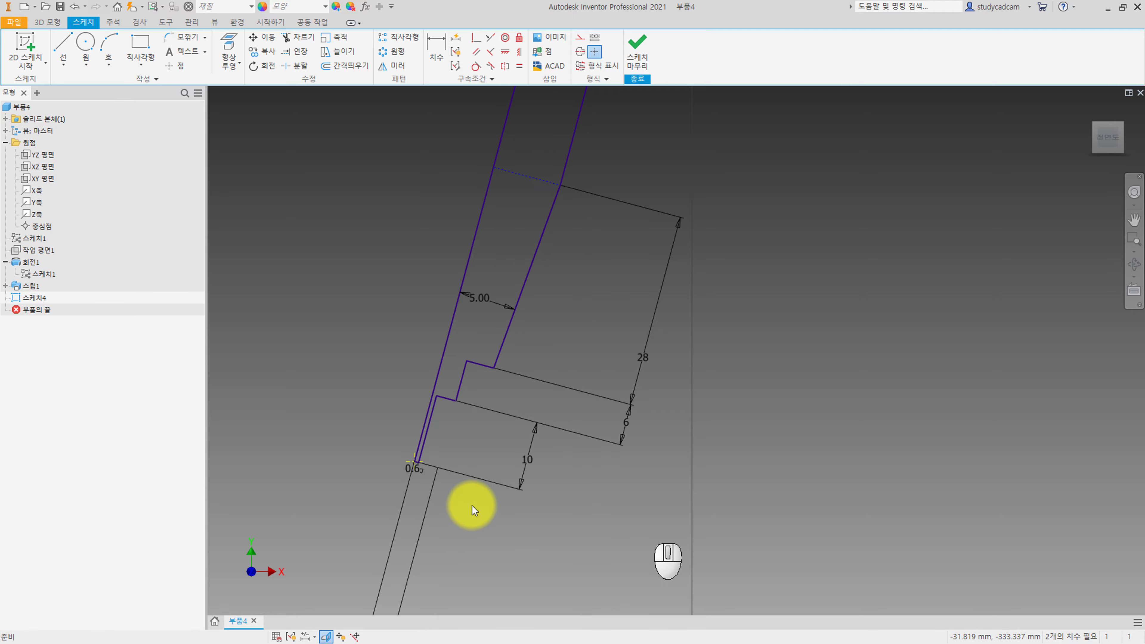
scroll(432, 493, "up", 2)
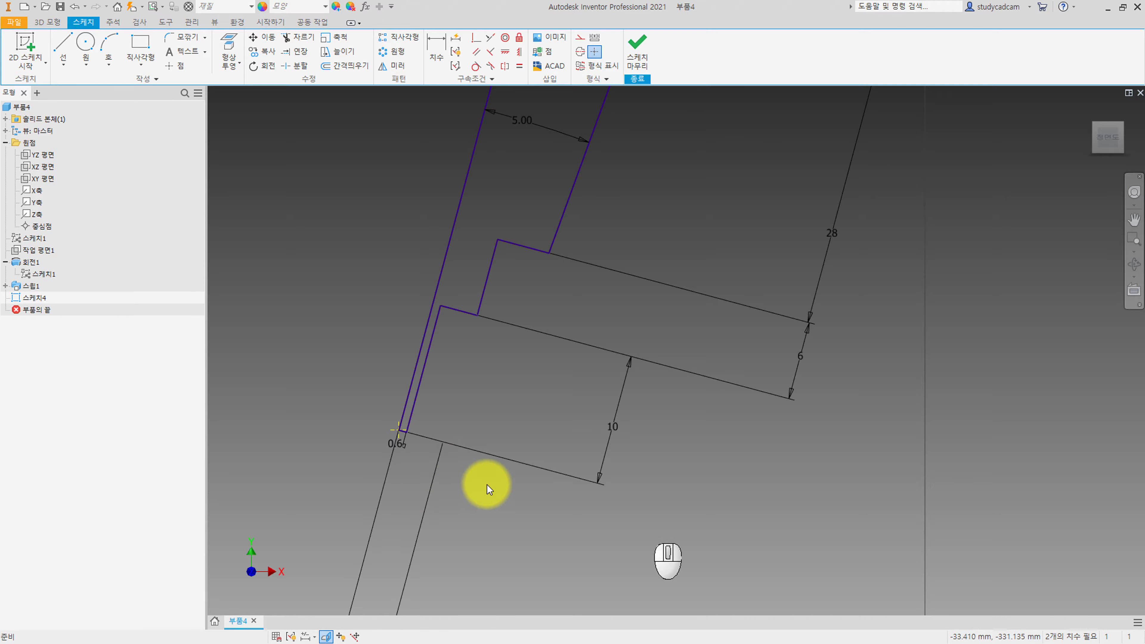
scroll(487, 485, "down", 3)
scroll(546, 430, "up", 3)
middle_click_drag(618, 294, 594, 389)
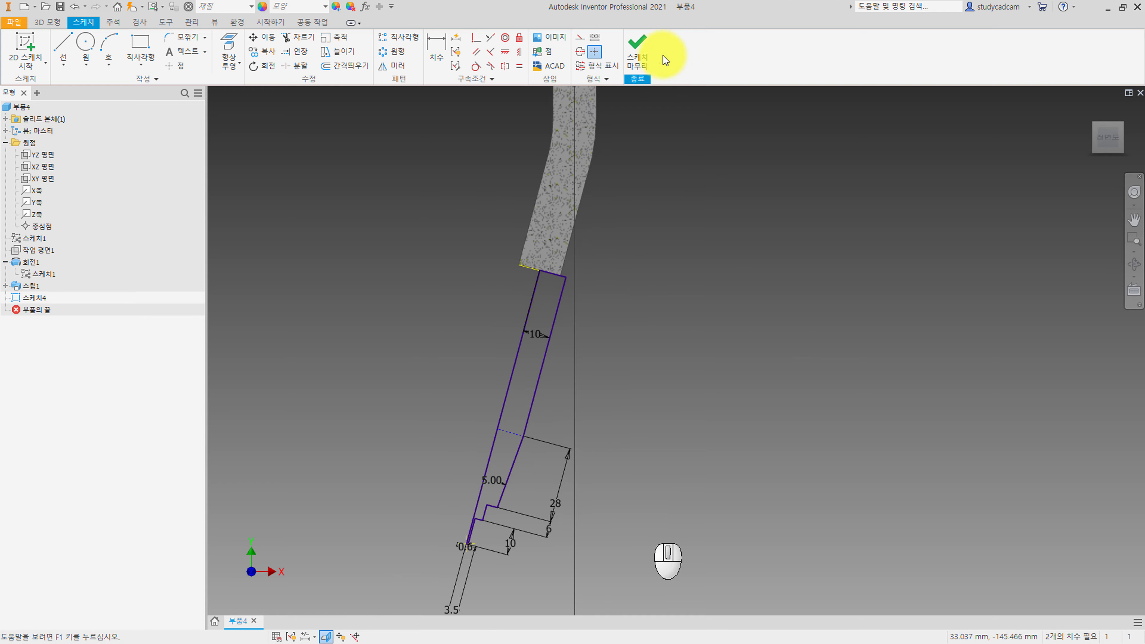
left_click(640, 48)
Revolve the tip profile a full 360 degrees about its long centre line, joined to the body
left_click(86, 45)
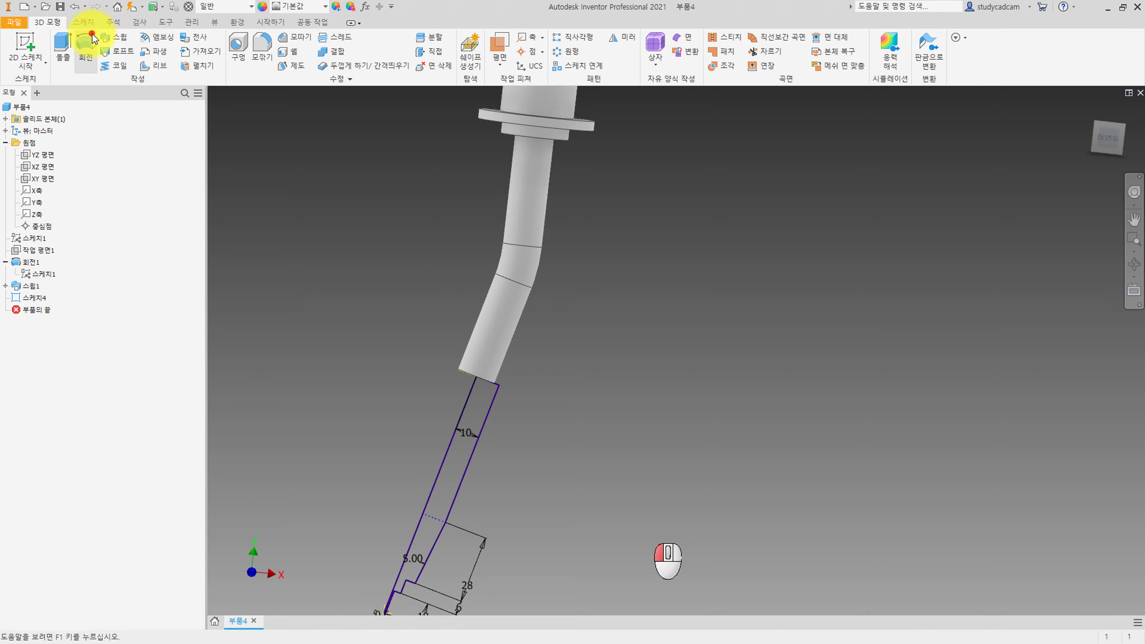
left_click(446, 455)
middle_click_drag(413, 449, 433, 328)
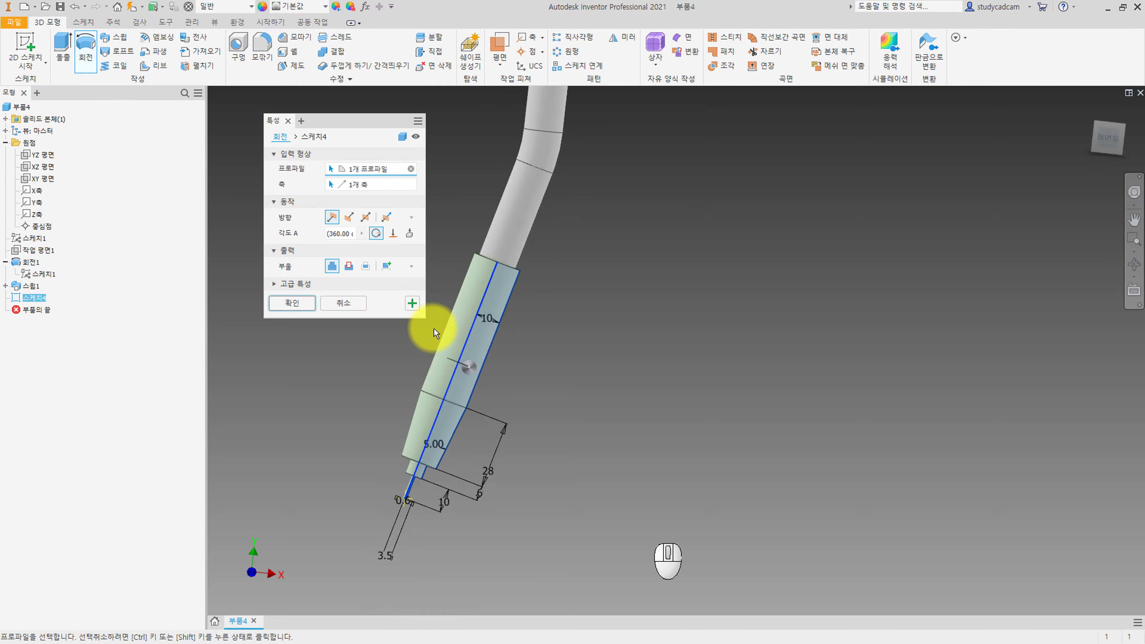
left_click(304, 311)
scroll(339, 434, "down", 3)
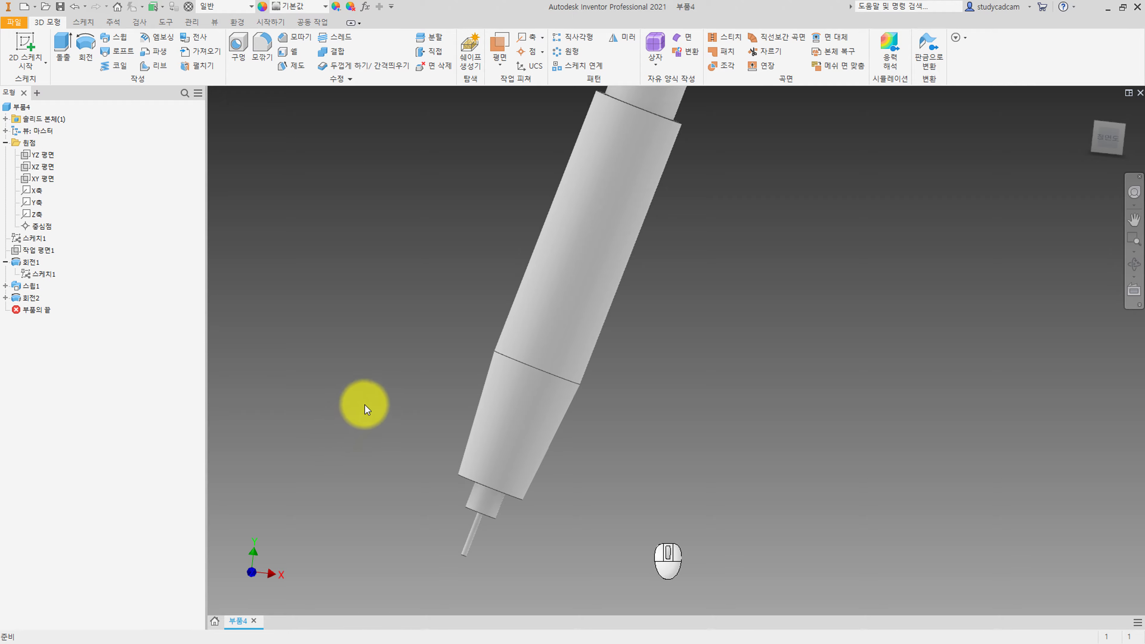
Start a new 2D sketch on the flat end face of the small cylinder above the flange
scroll(354, 445, "up", 5)
middle_click_drag(417, 436, 532, 234)
scroll(486, 327, "down", 4)
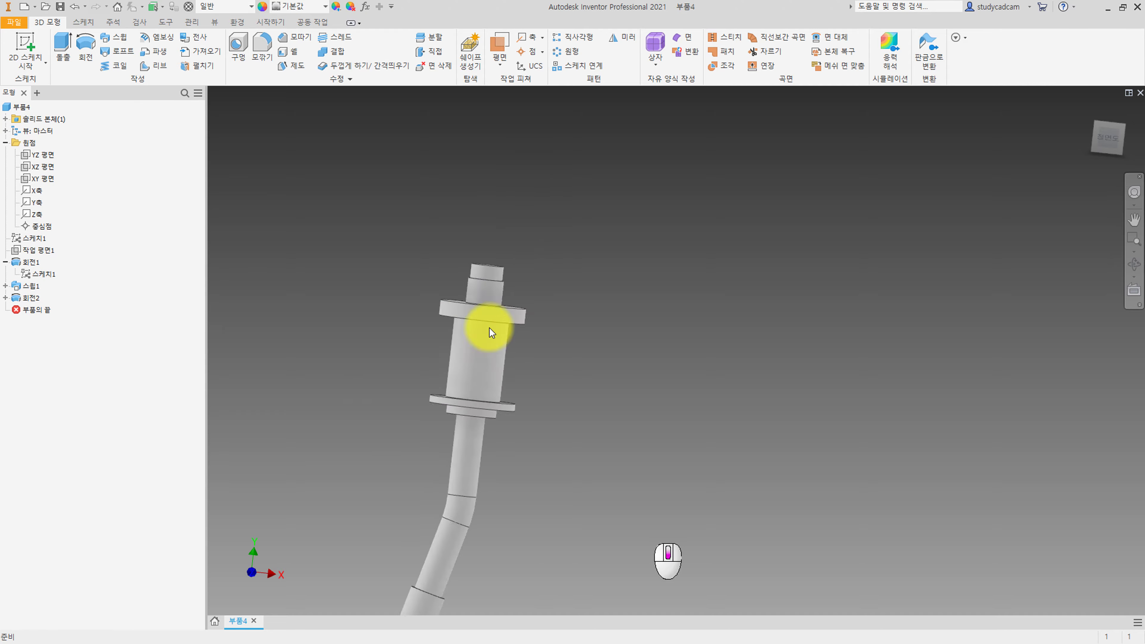
scroll(480, 264, "up", 3)
scroll(474, 303, "down", 2)
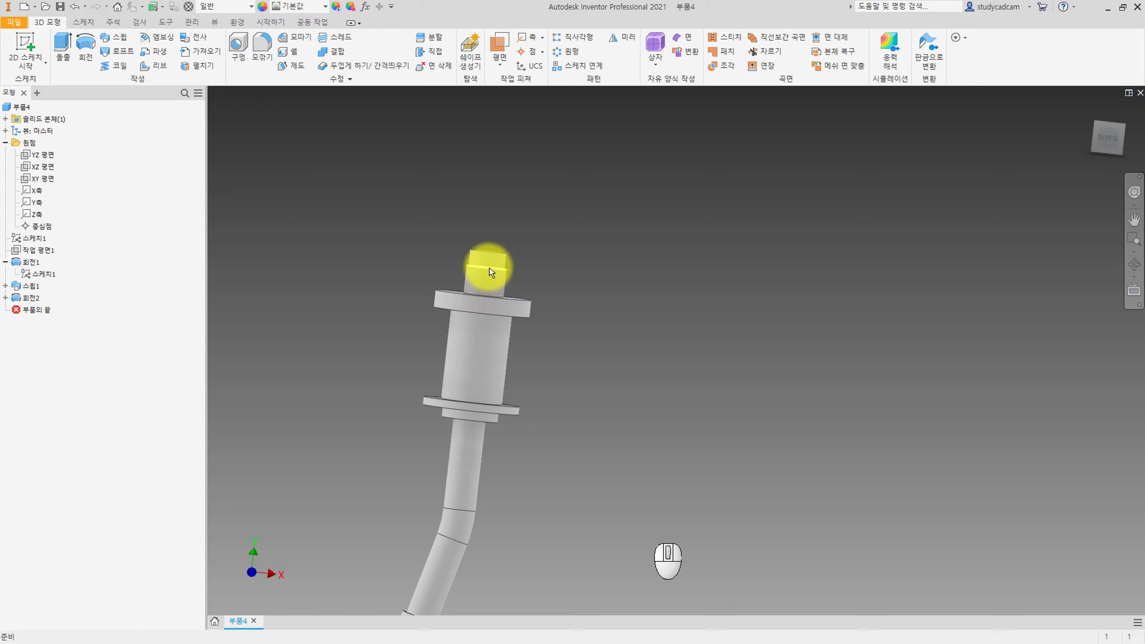
scroll(488, 248, "down", 3)
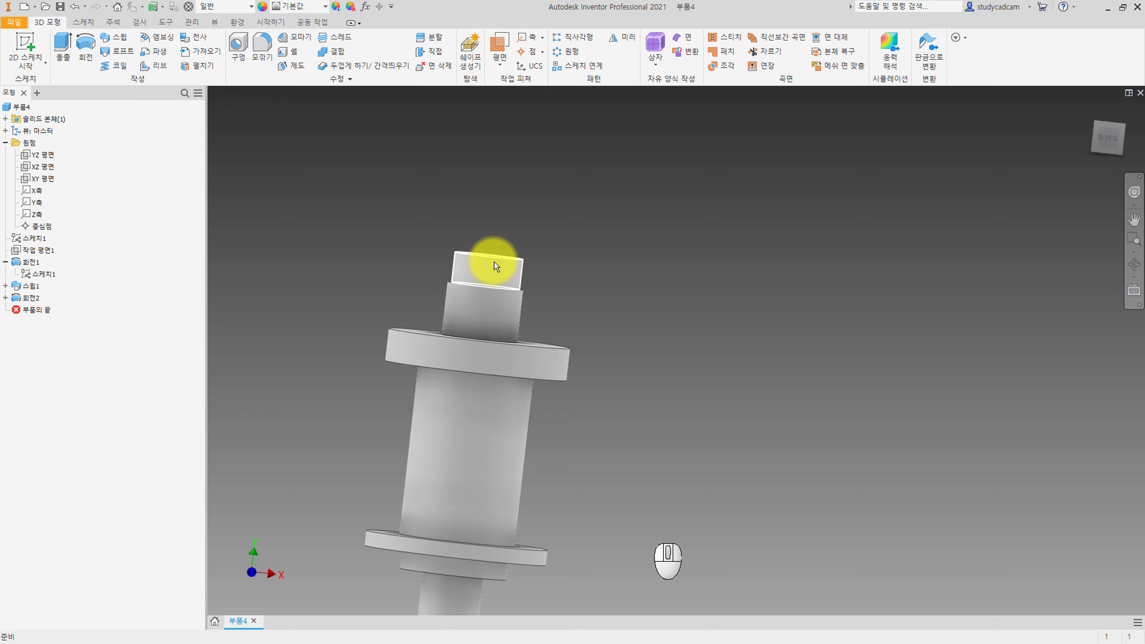
scroll(489, 222, "up", 2)
middle_click_drag(489, 222, 479, 262, "shift")
left_click(478, 307)
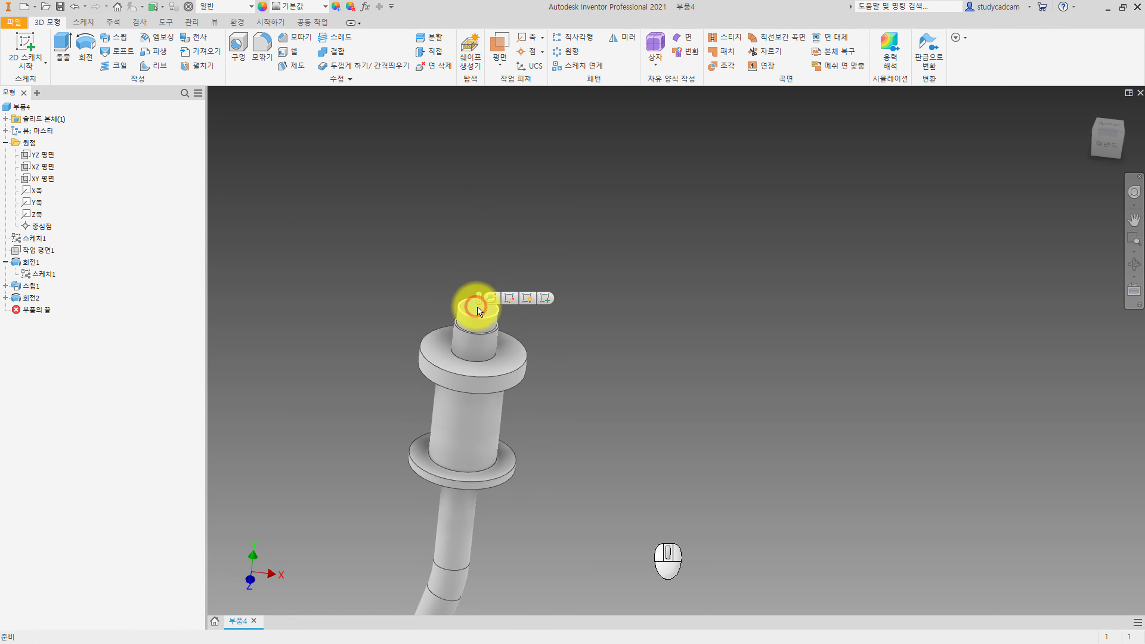
left_click(543, 298)
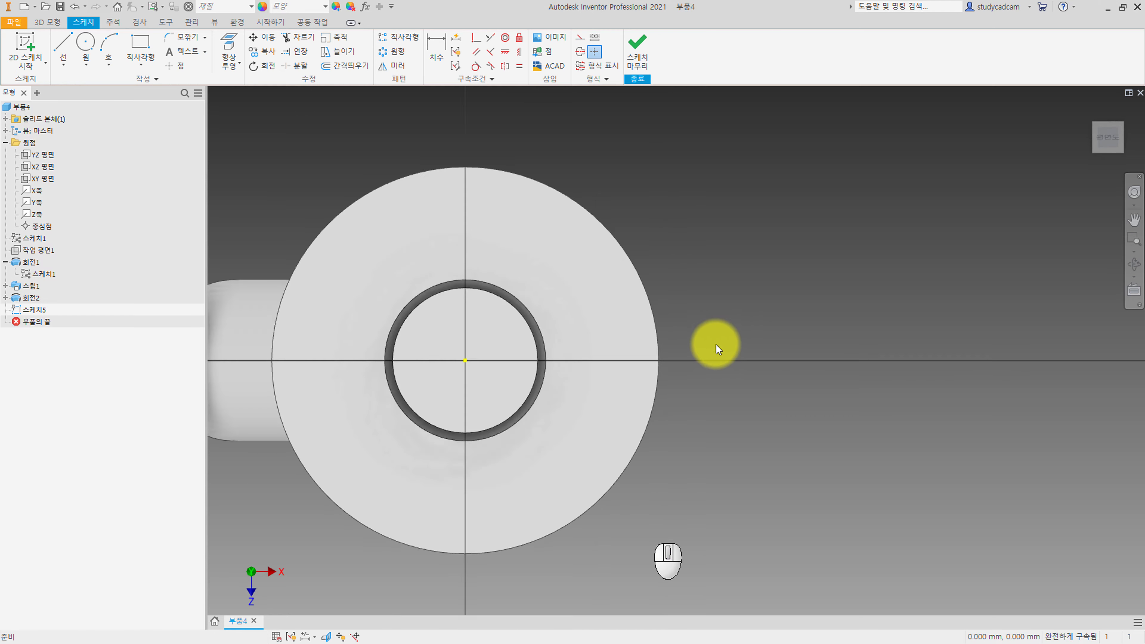
Draw a six-sided polygon about 19.7 mm across flats, centred on the end face with a corner on the horizontal axis
left_click(141, 65)
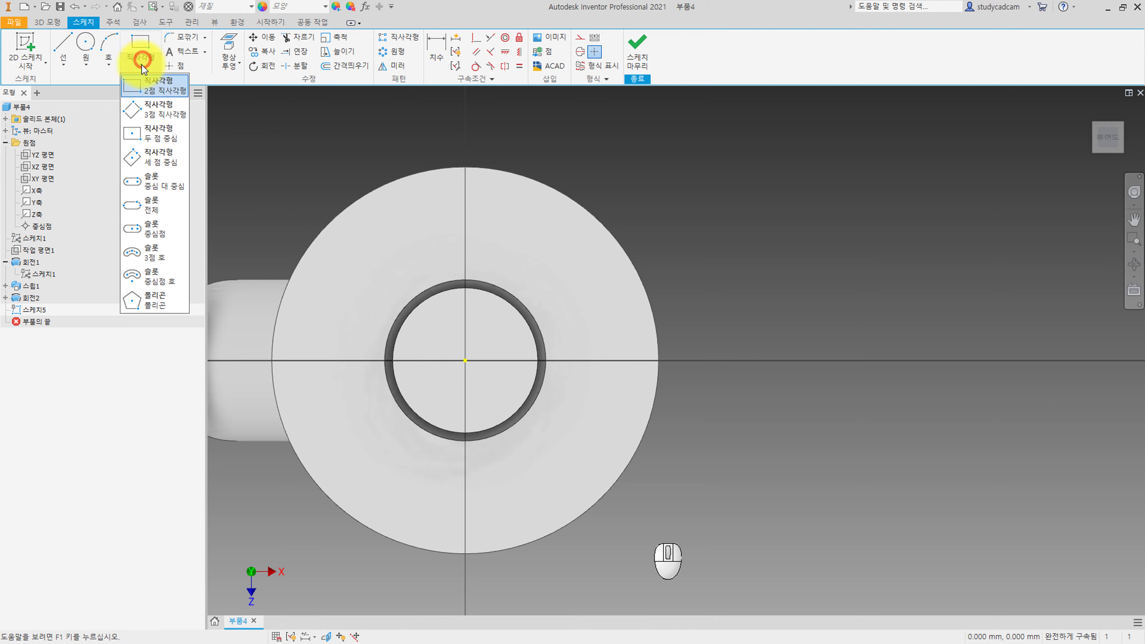
left_click(149, 296)
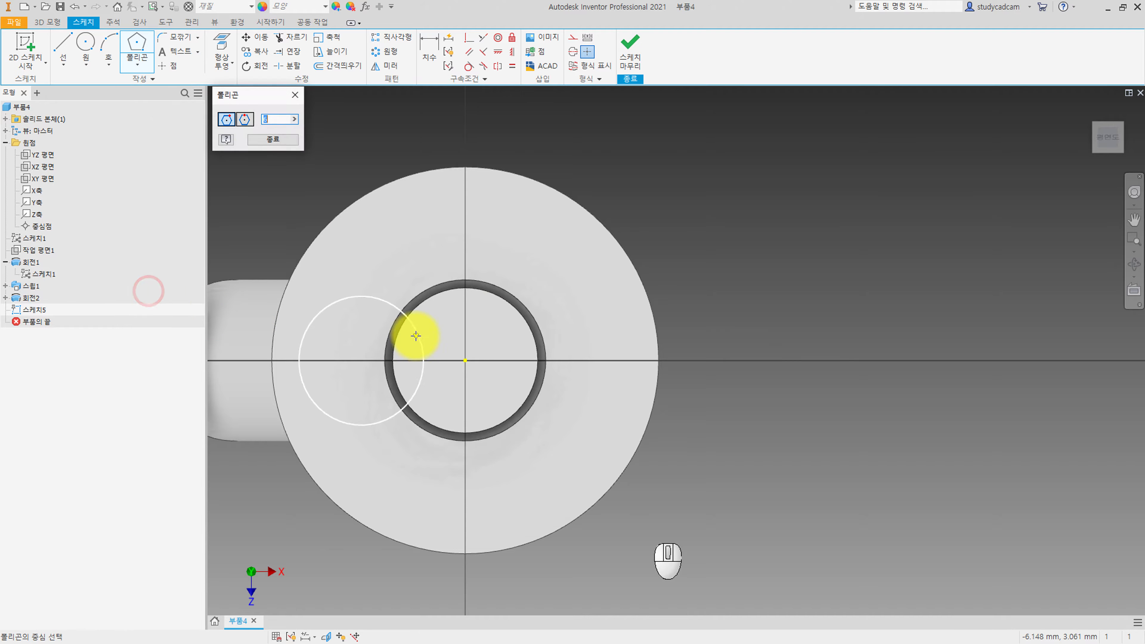
left_click(466, 361)
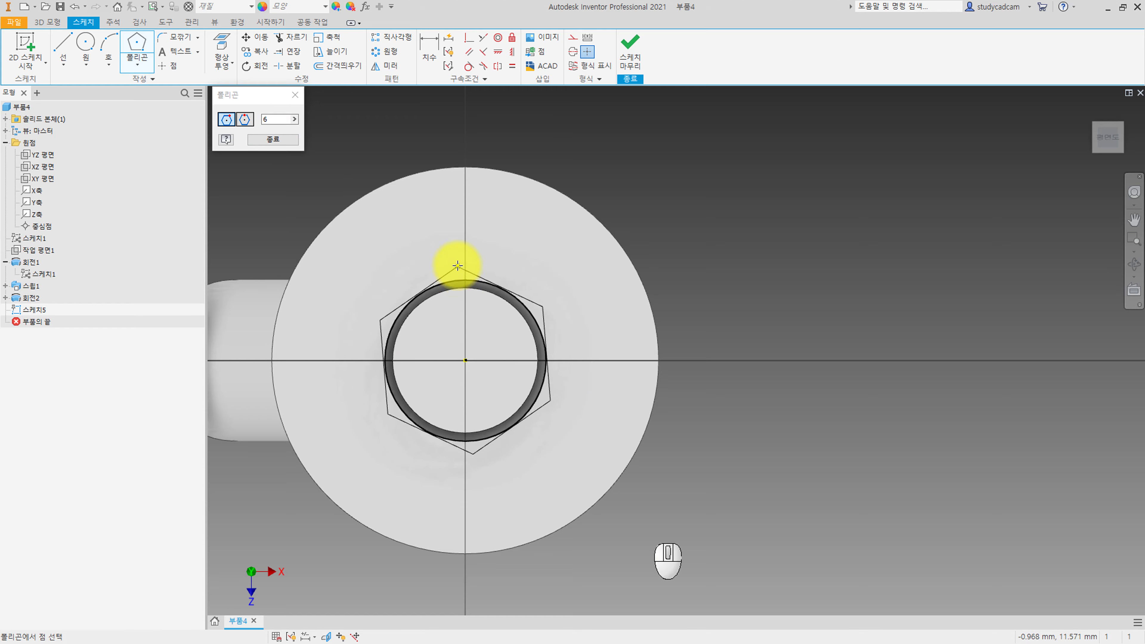
left_click(557, 361)
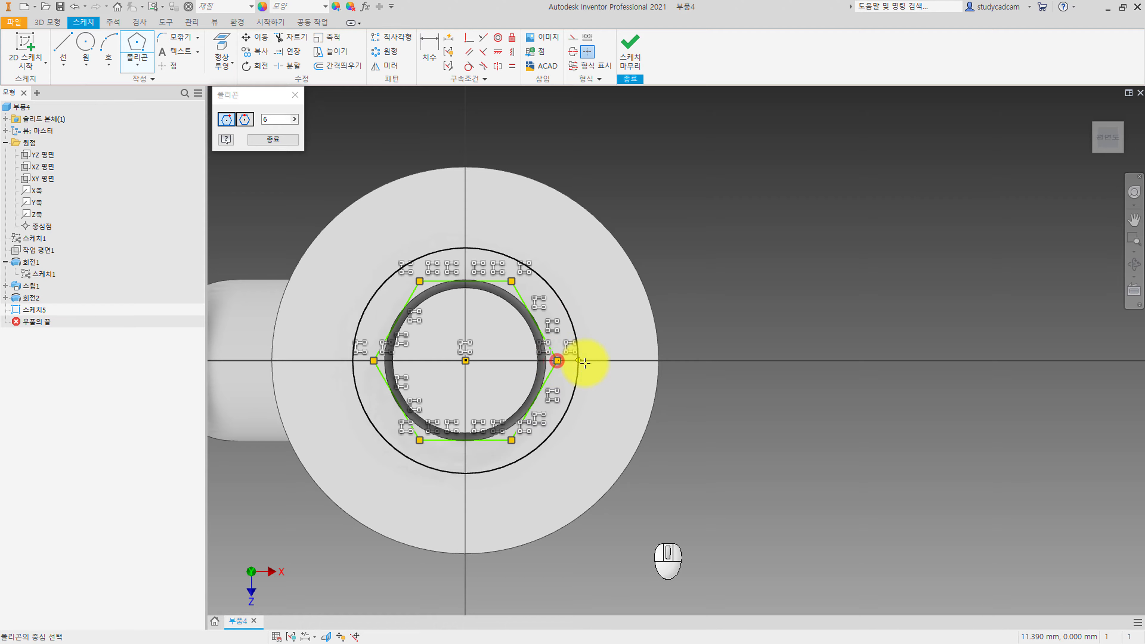
key("Escape")
Dimension the hexagon across two opposite slanted sides and set the distance to 28 mm
scroll(528, 313, "up", 3)
scroll(527, 314, "down", 2)
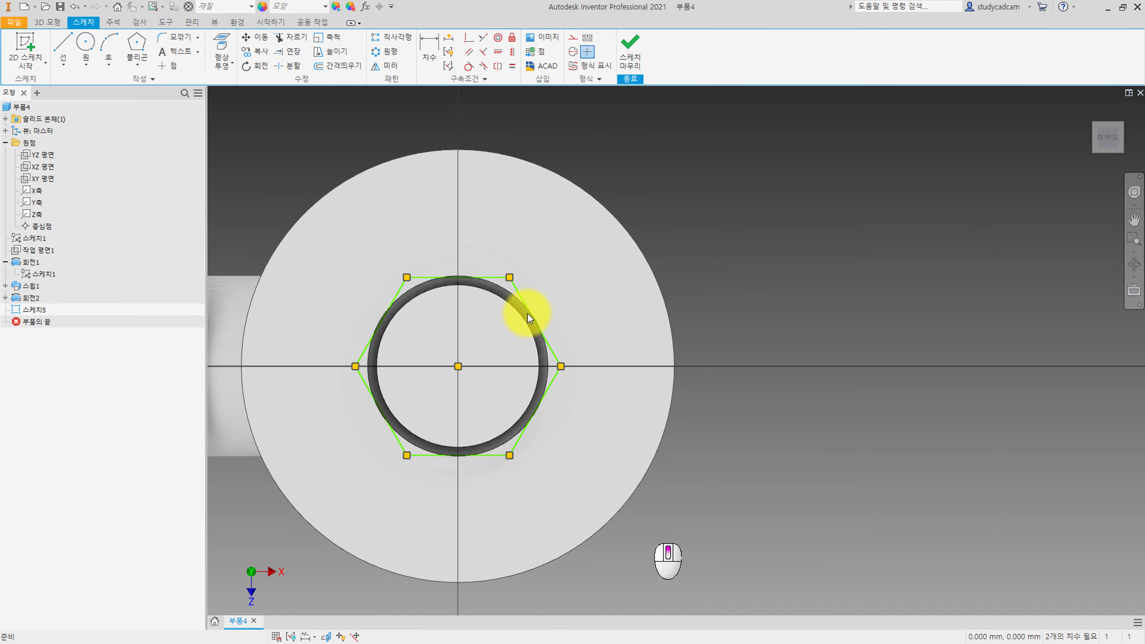
key("d")
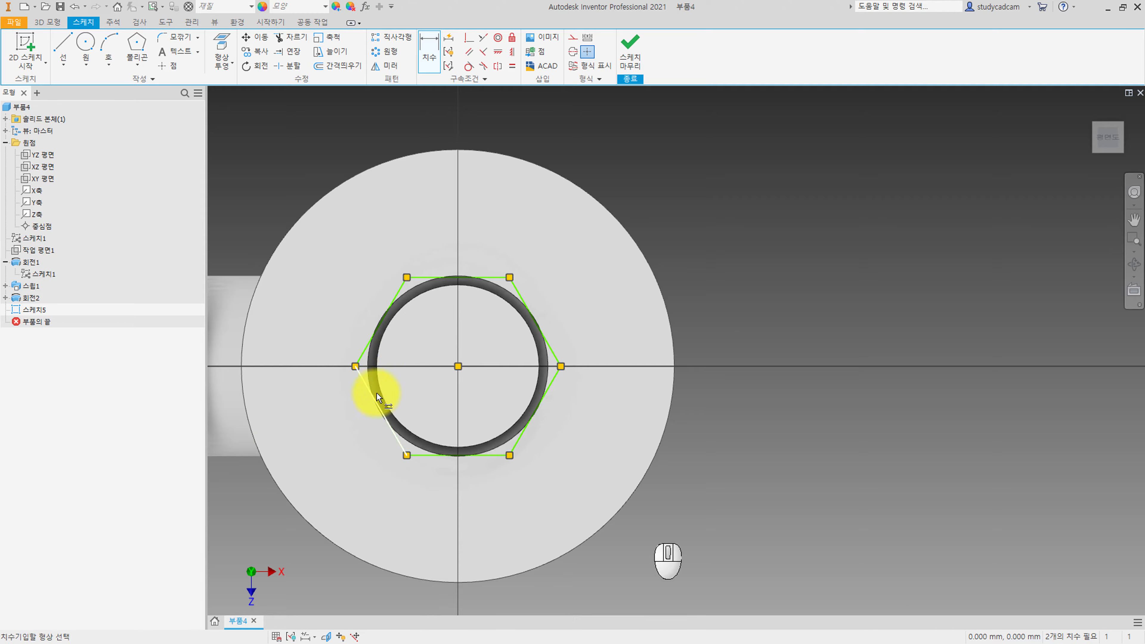
left_click(370, 399)
left_click(533, 318)
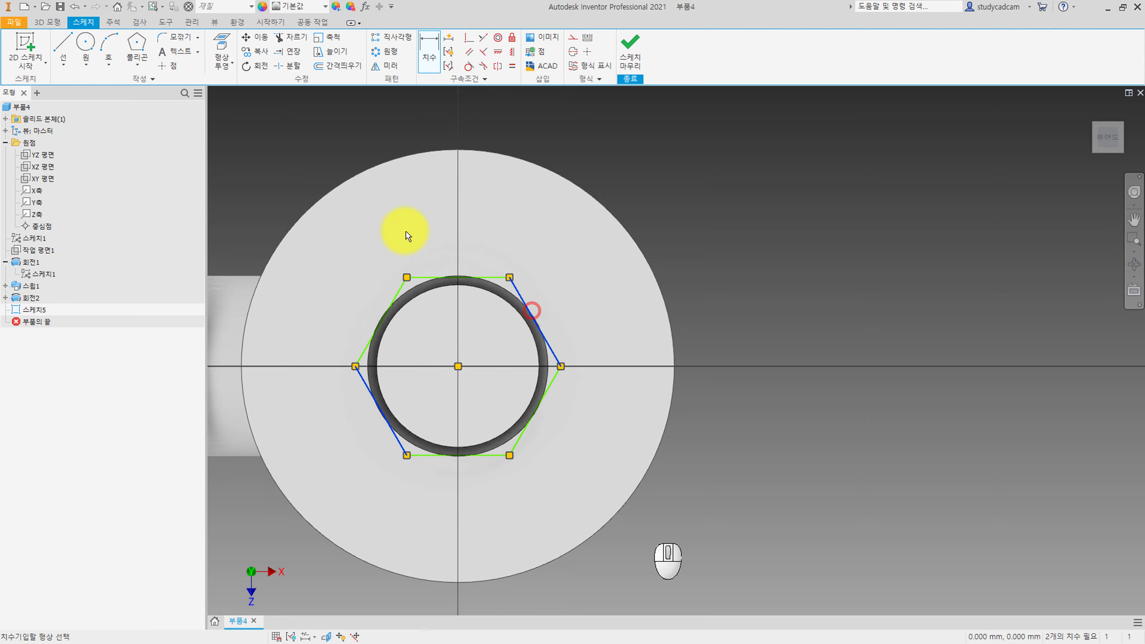
left_click(383, 217)
type("28")
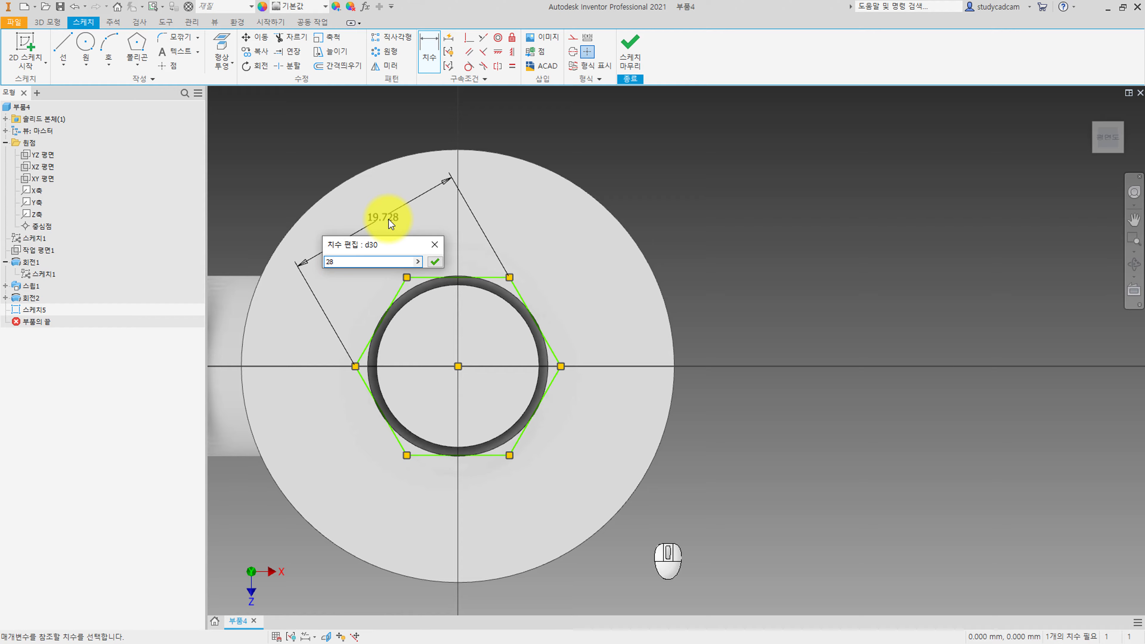
key("Return")
key("Escape")
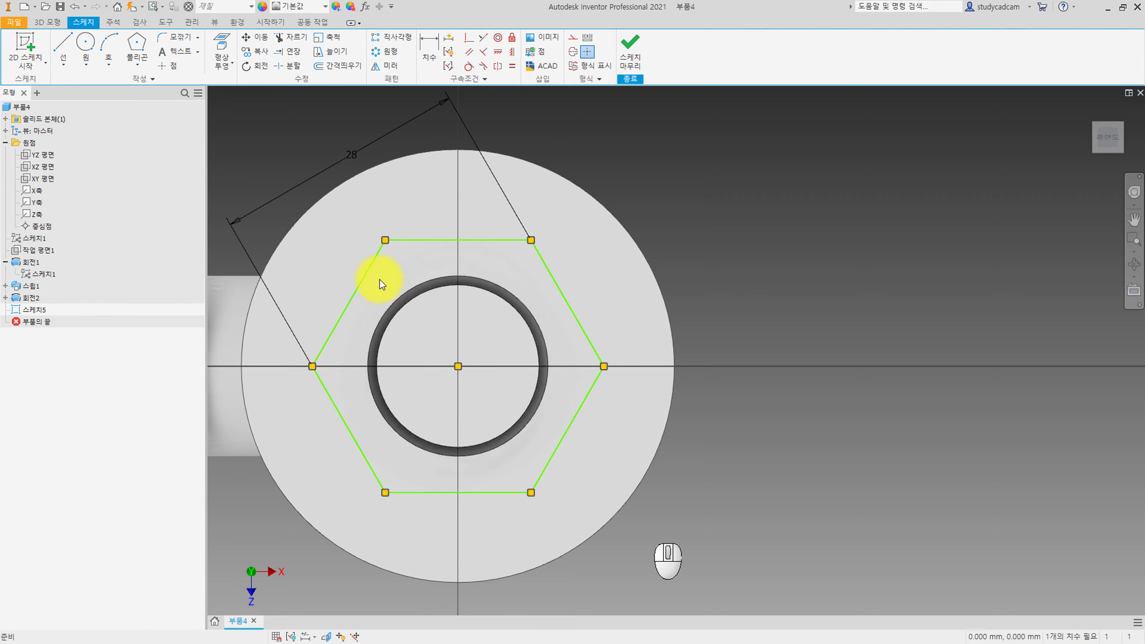
middle_click_drag(379, 279, 451, 270)
key("d")
left_click(484, 230)
left_click(483, 483)
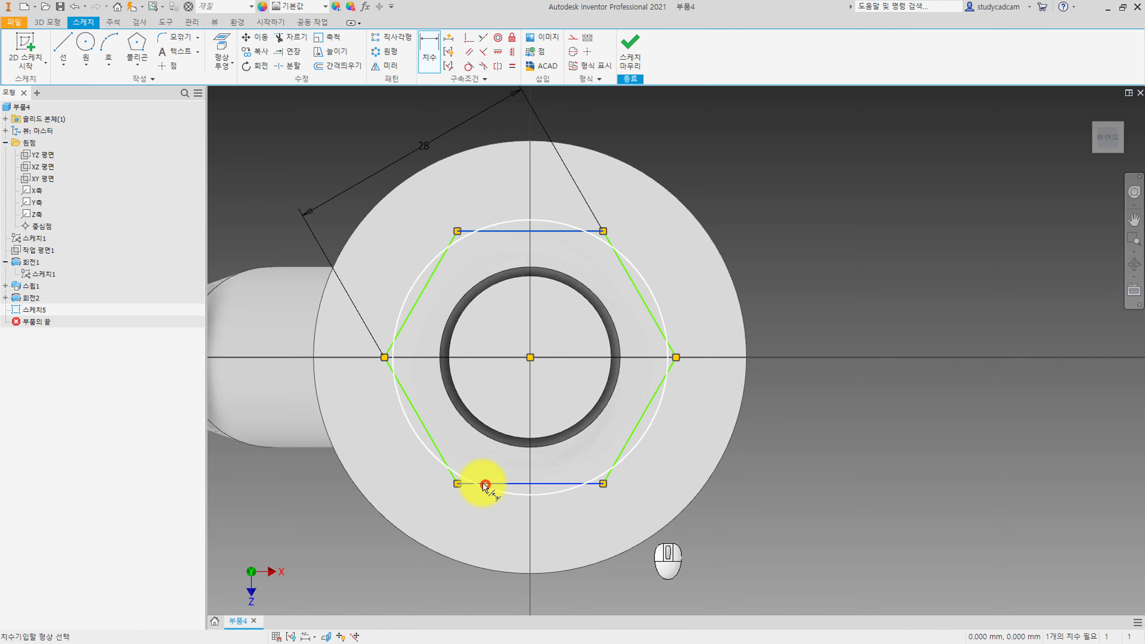
key("Escape")
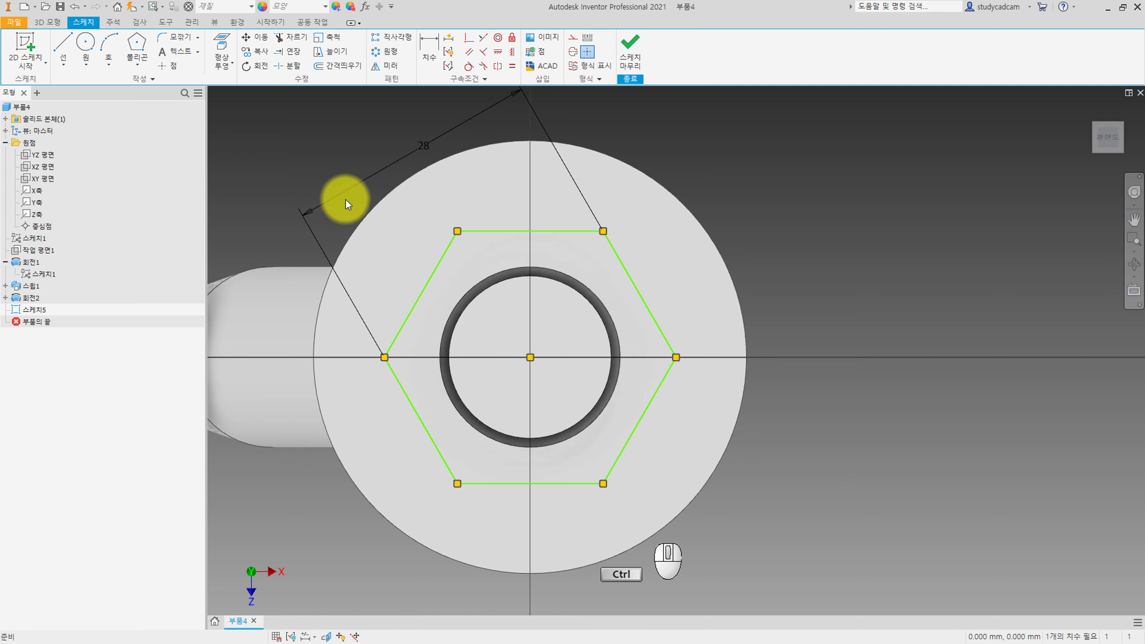
Constrain the hexagon's upper side to horizontal and finish the sketch
right_click(306, 174, "ctrl")
left_click(336, 192)
left_click(491, 230)
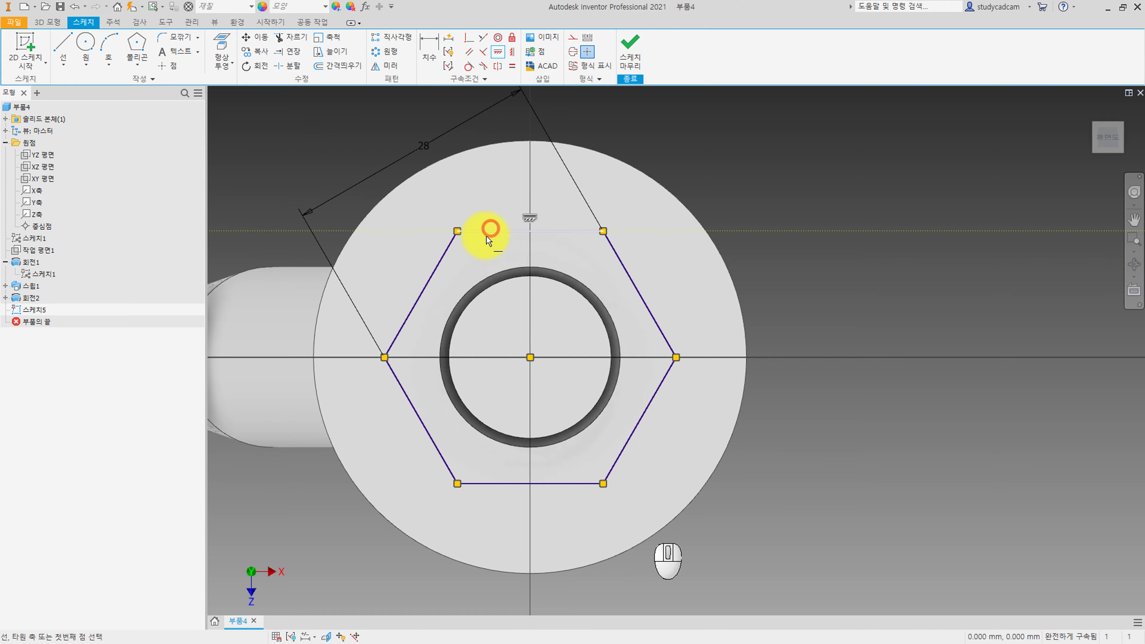
key("Escape")
mouse_move(464, 303)
middle_mouse_down()
mouse_move(524, 325)
mouse_move(464, 315)
middle_mouse_up()
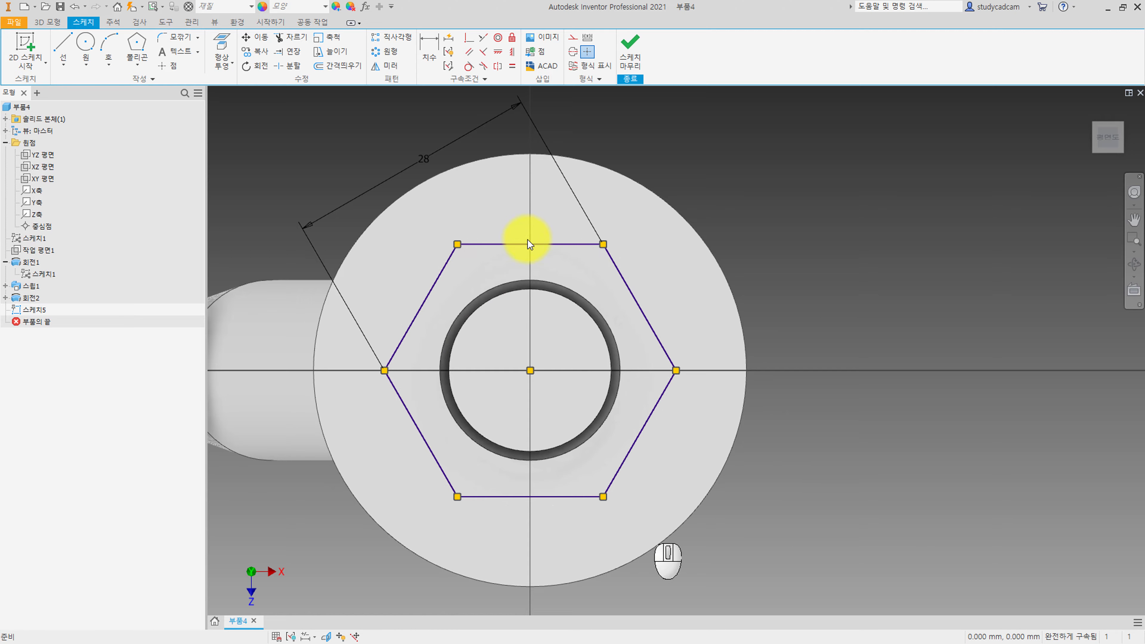
left_click(630, 46)
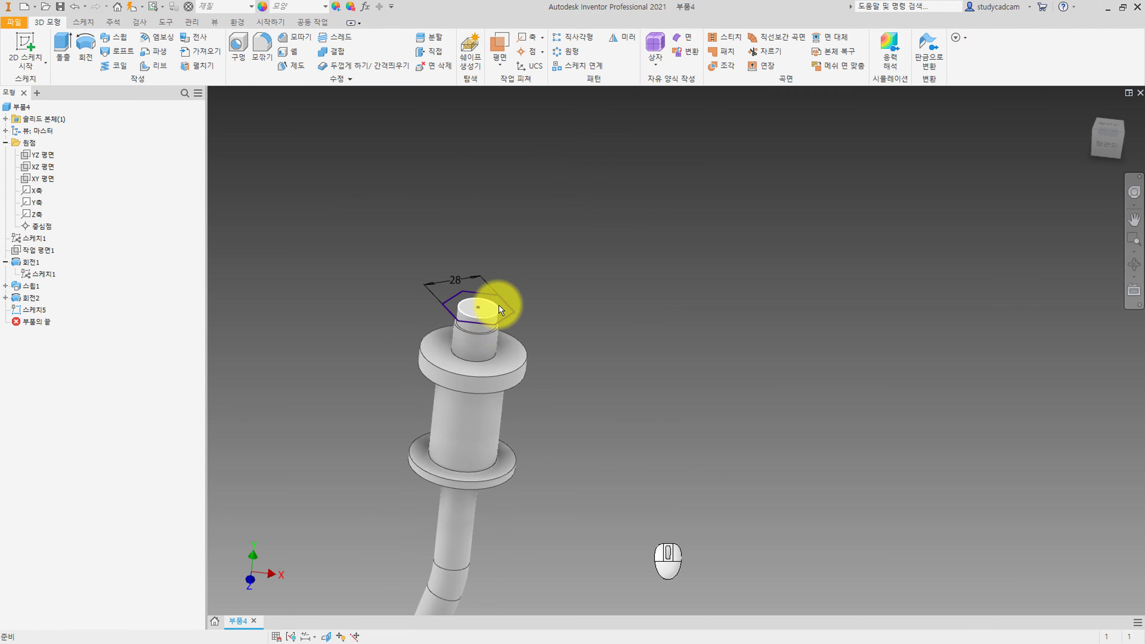
Extrude the hexagon profile 40 mm outward from the end face, joined to the body
scroll(498, 304, "down", 3)
left_click(53, 44)
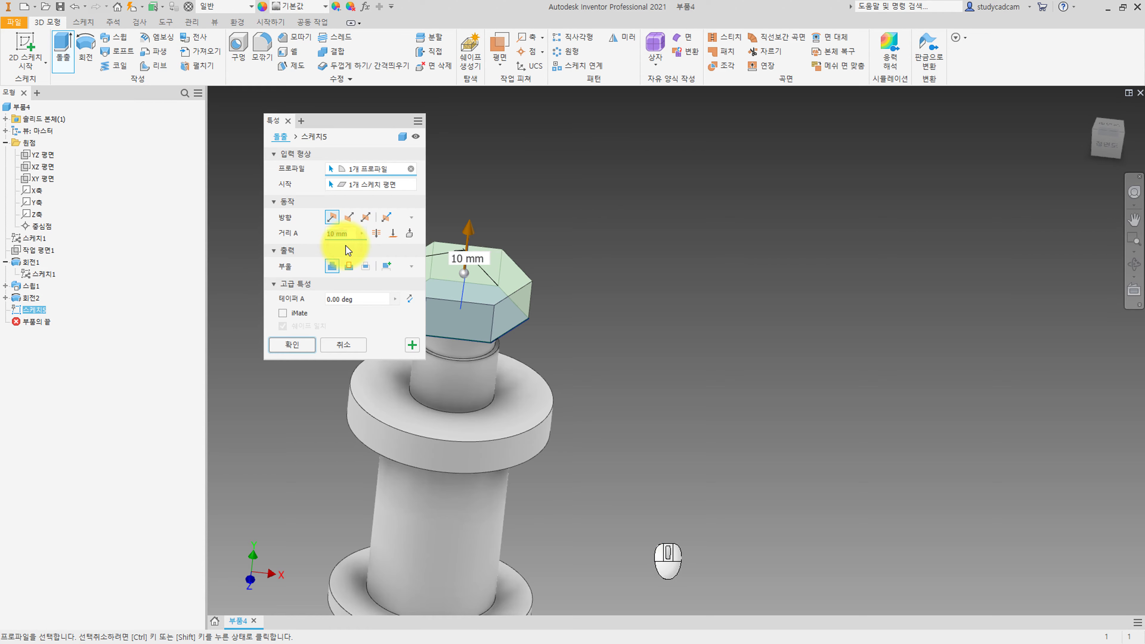
type("40")
key("Return")
scroll(541, 324, "up", 3)
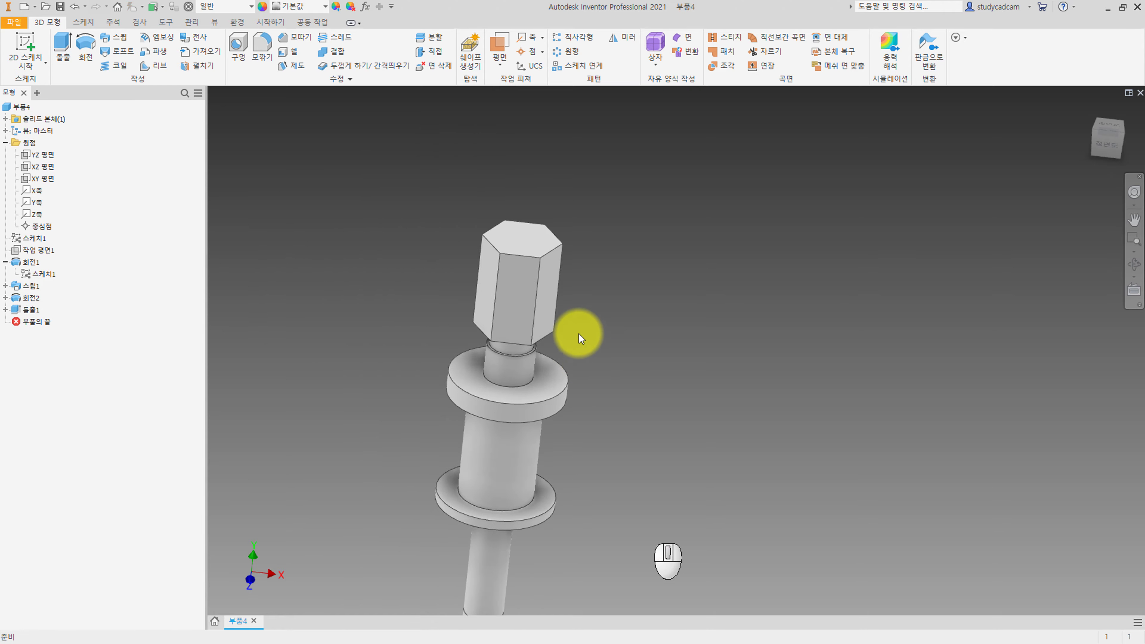
Create a sketch on the hexagonal prism's outer end face containing only the projected centre point, and finish it
scroll(574, 286, "down", 3)
scroll(573, 286, "up", 1)
scroll(504, 219, "down", 1)
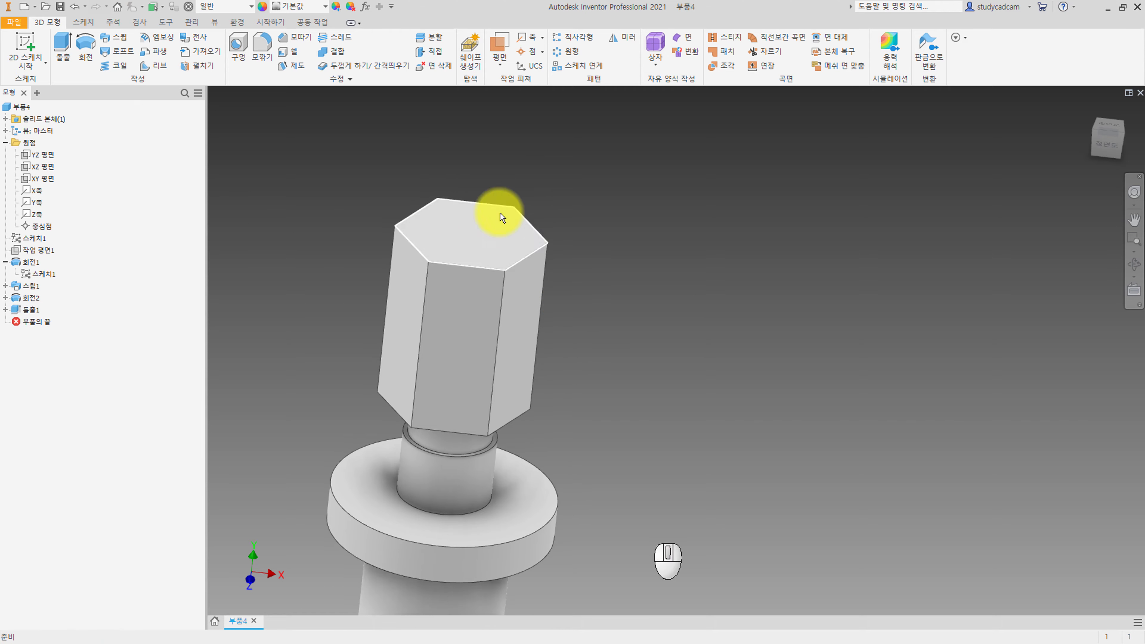
left_click(239, 45)
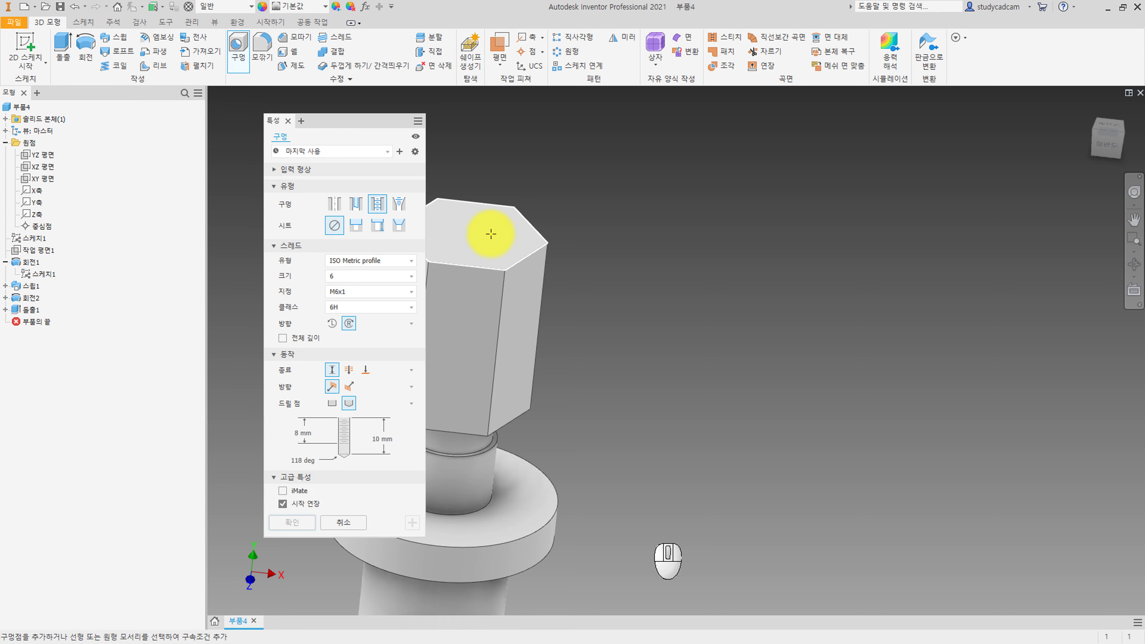
key("Escape")
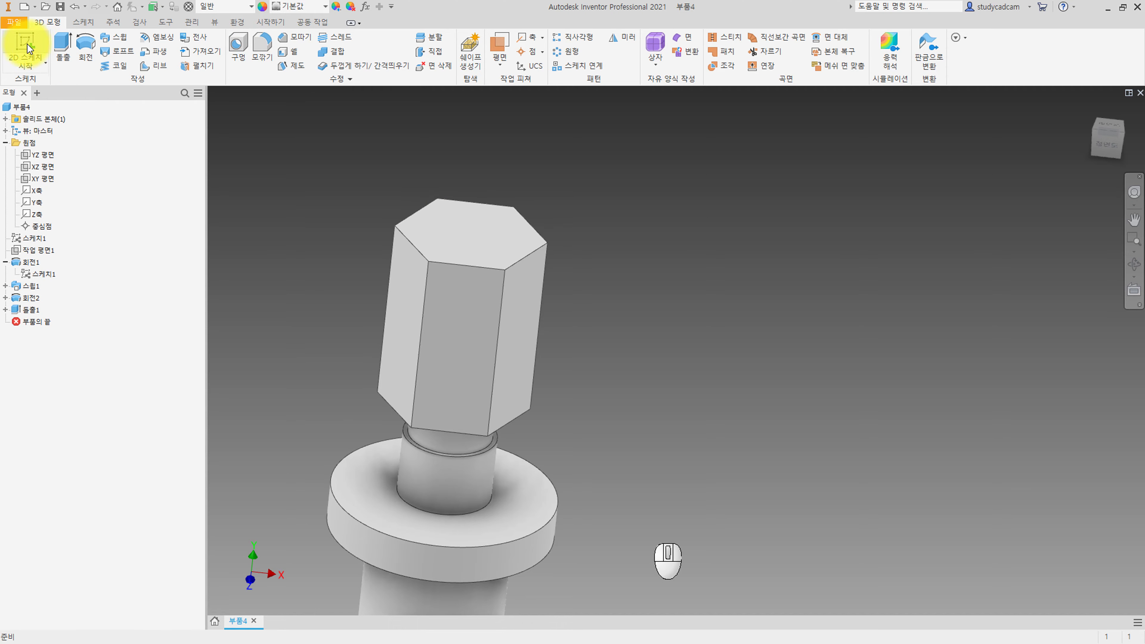
left_click(25, 43)
left_click(503, 241)
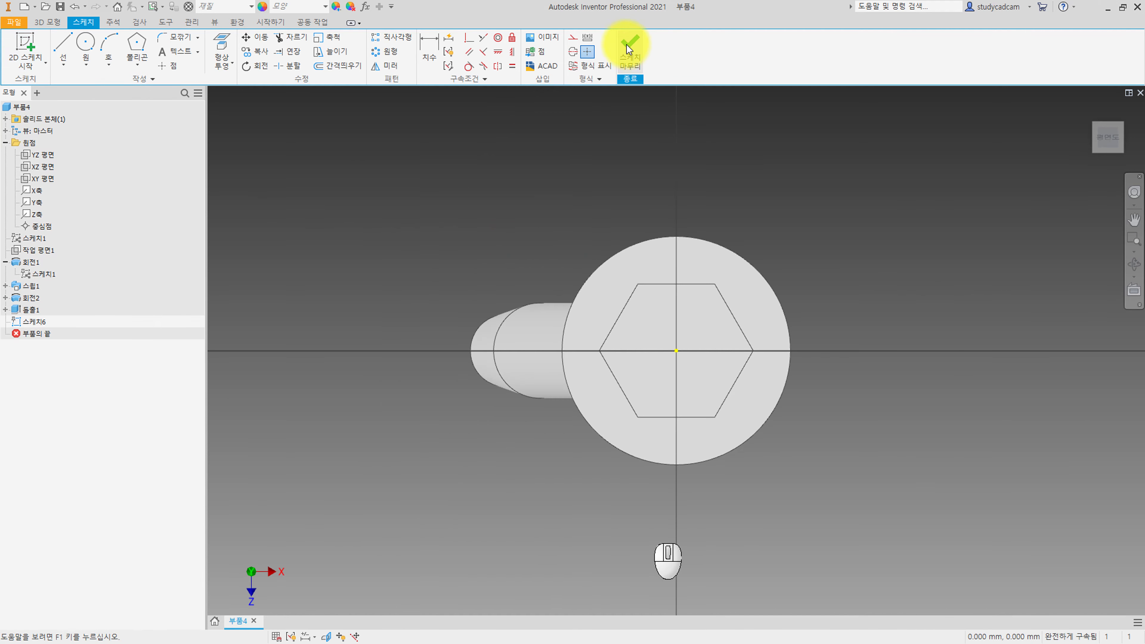
left_click(626, 44)
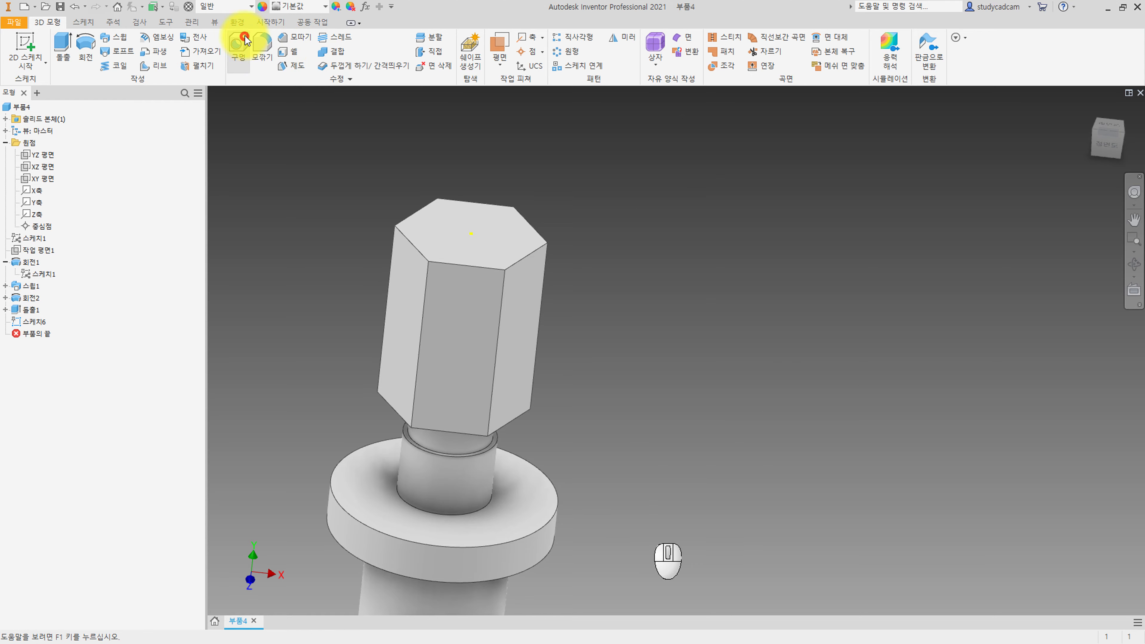
Place a simple hole on the centre point of the hexagonal end face, with a flat drill point
left_click(238, 44)
left_click(474, 237)
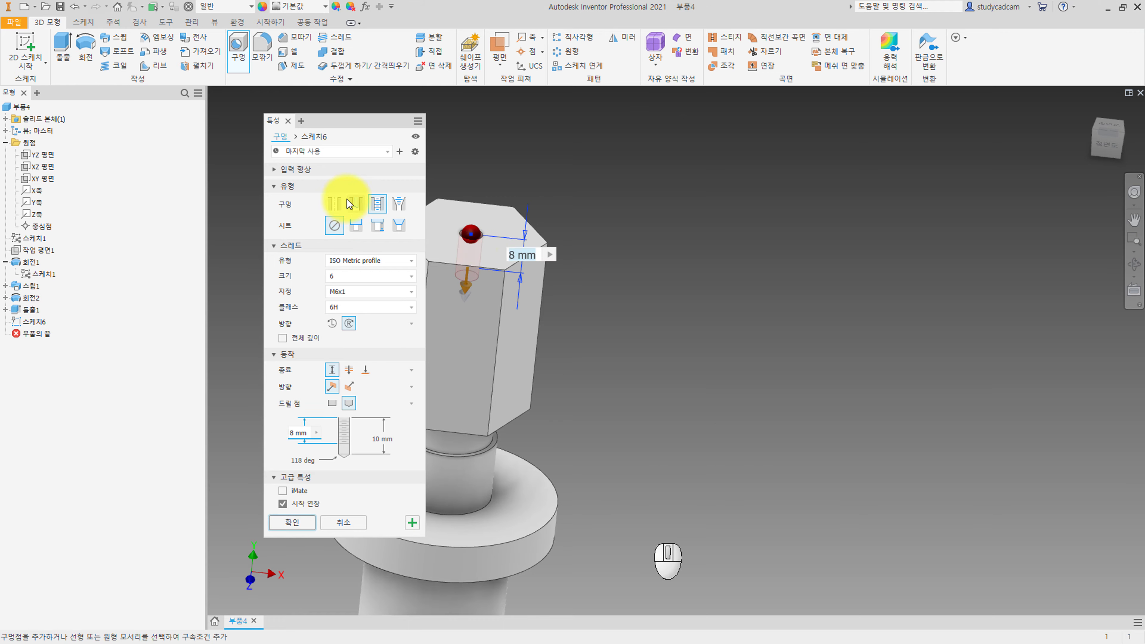
left_click(334, 203)
left_click(388, 336)
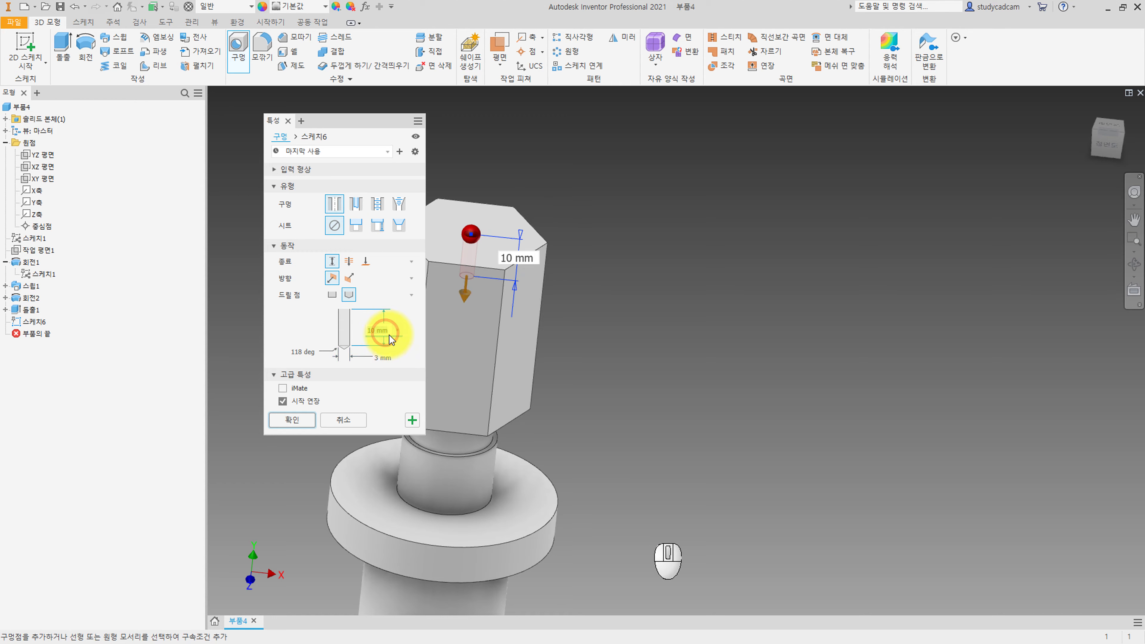
left_click(331, 295)
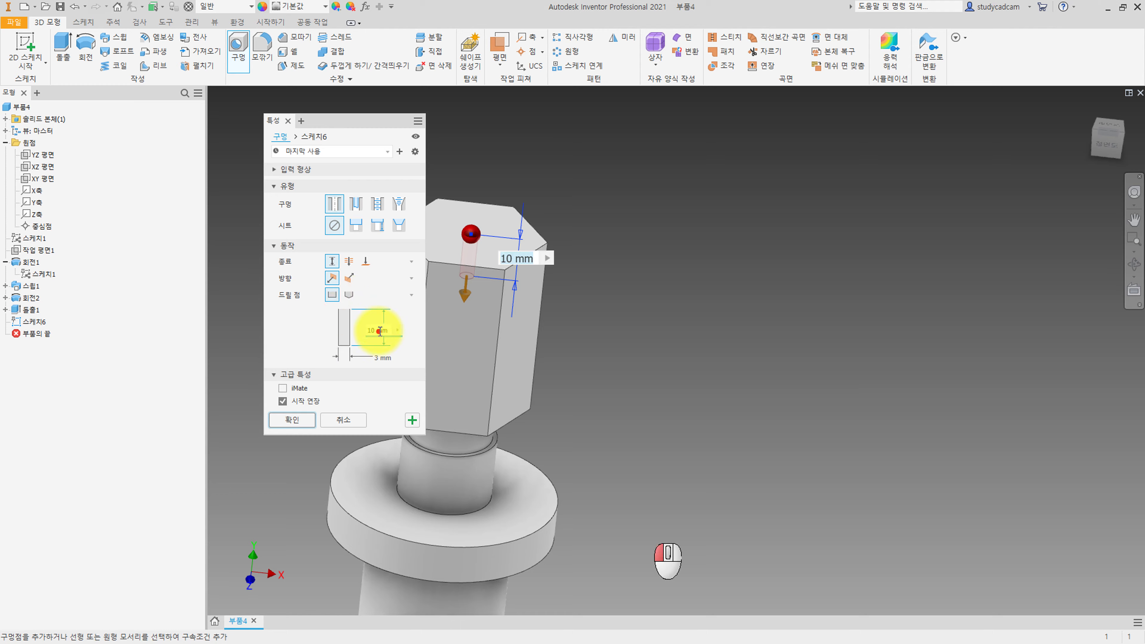
Set the hole's depth to 30 mm, enter a larger diameter, and create the hole
left_click(384, 330)
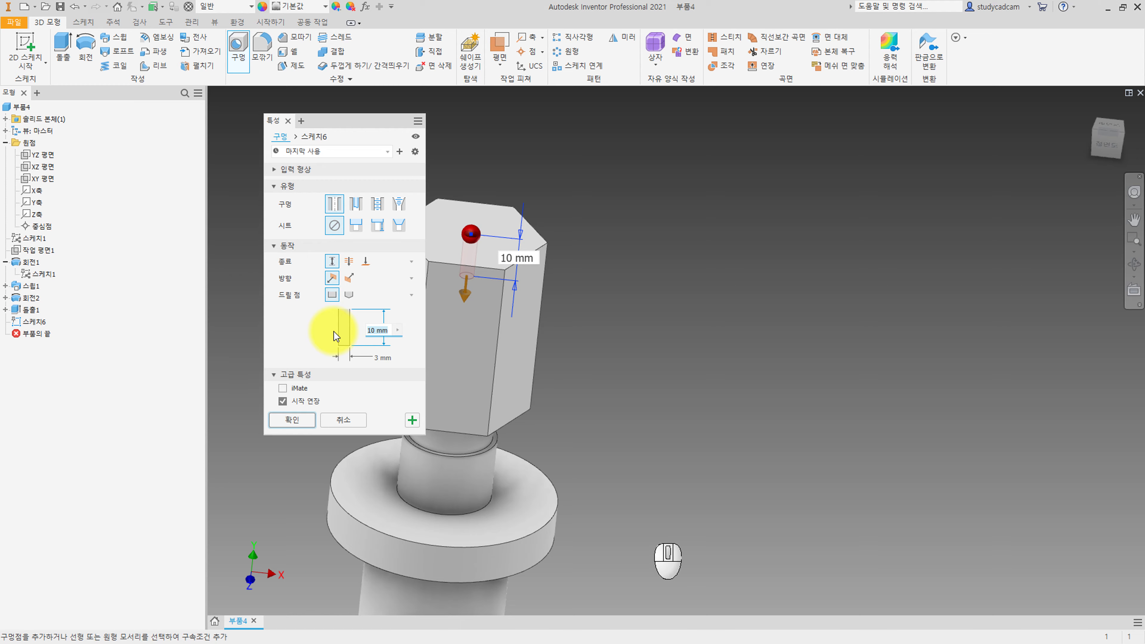
type("30")
key("Tab")
key("Tab")
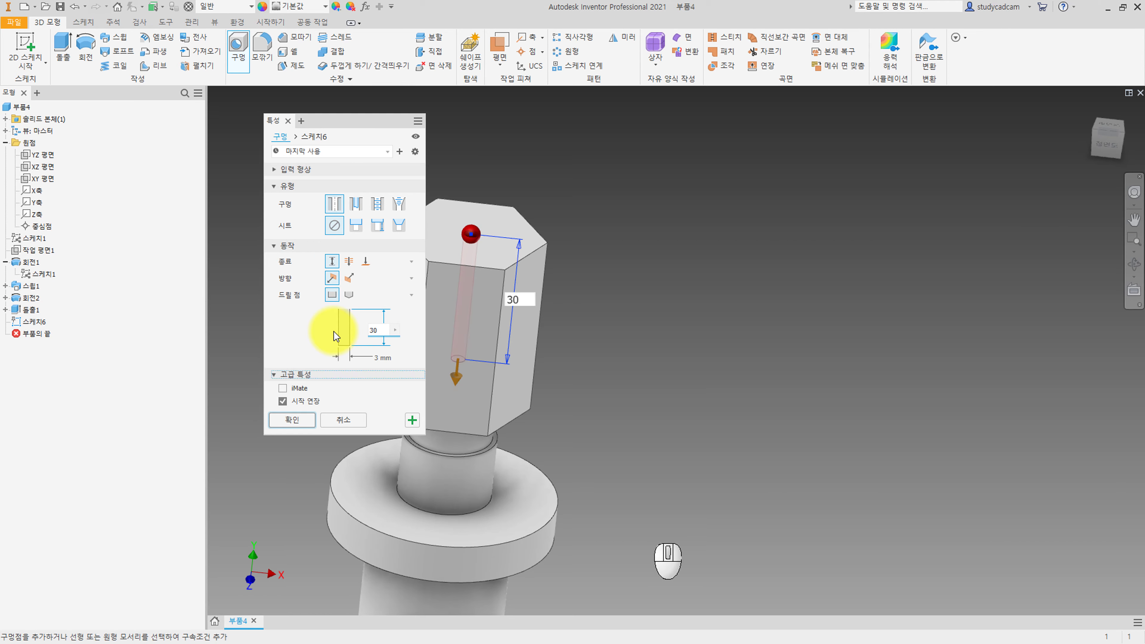
left_click(393, 363)
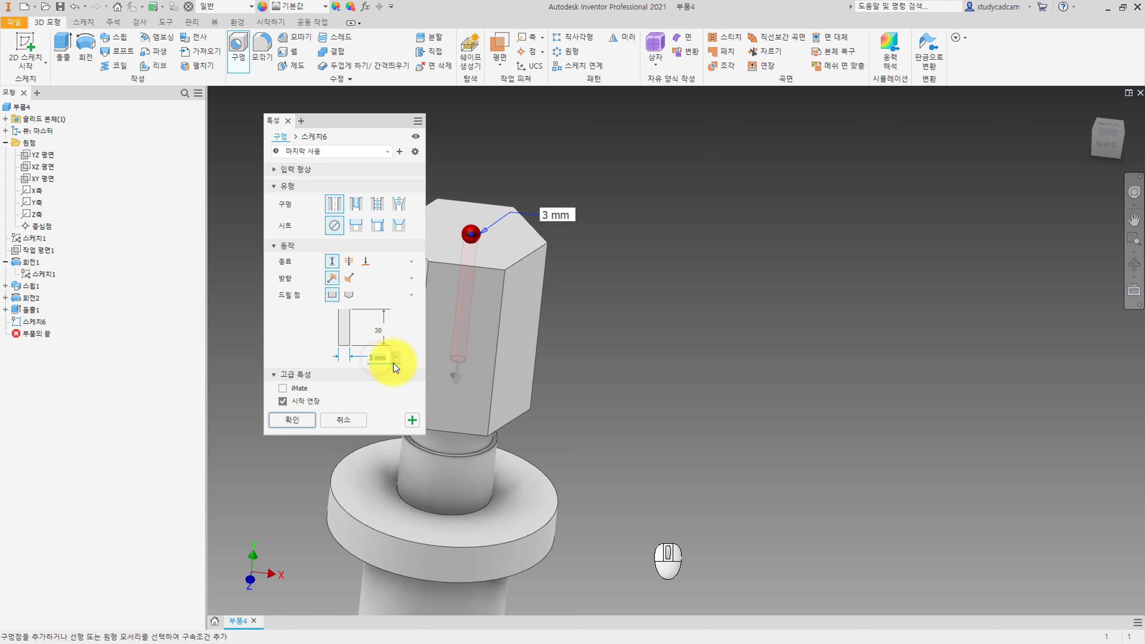
type("12")
left_click(309, 417)
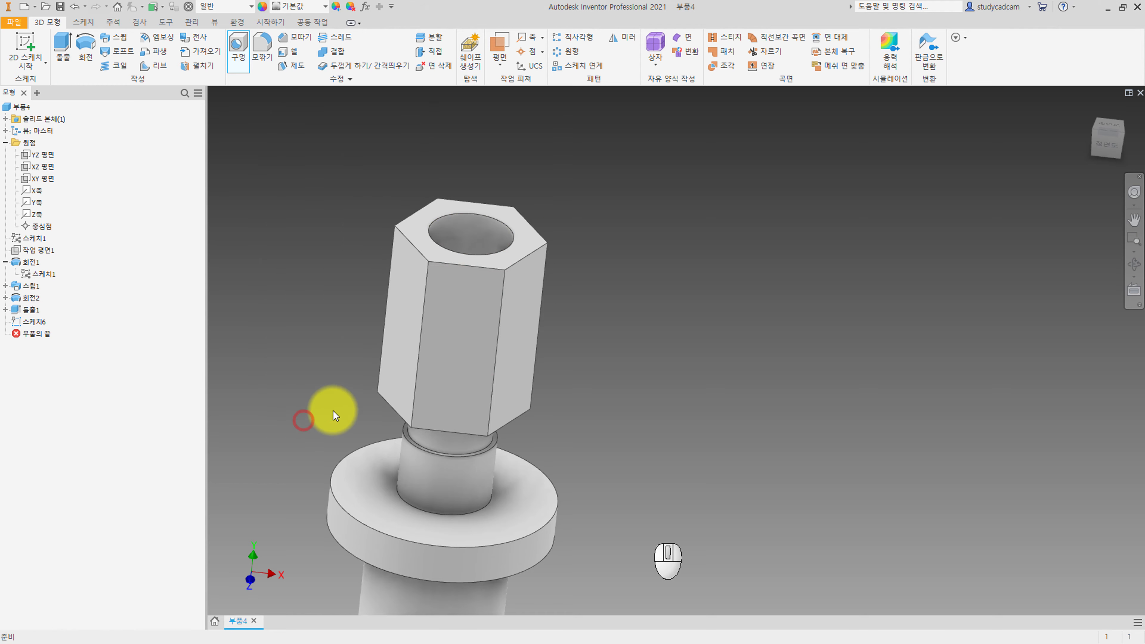
Examine the whole part from several angles, from the bored hexagonal end to the tapered tip
mouse_move(333, 411)
middle_mouse_down()
mouse_move(661, 296)
mouse_move(773, 216)
middle_mouse_up()
scroll(773, 216, "up", 5)
scroll(705, 291, "down", 3)
middle_click_drag(765, 279, 726, 253)
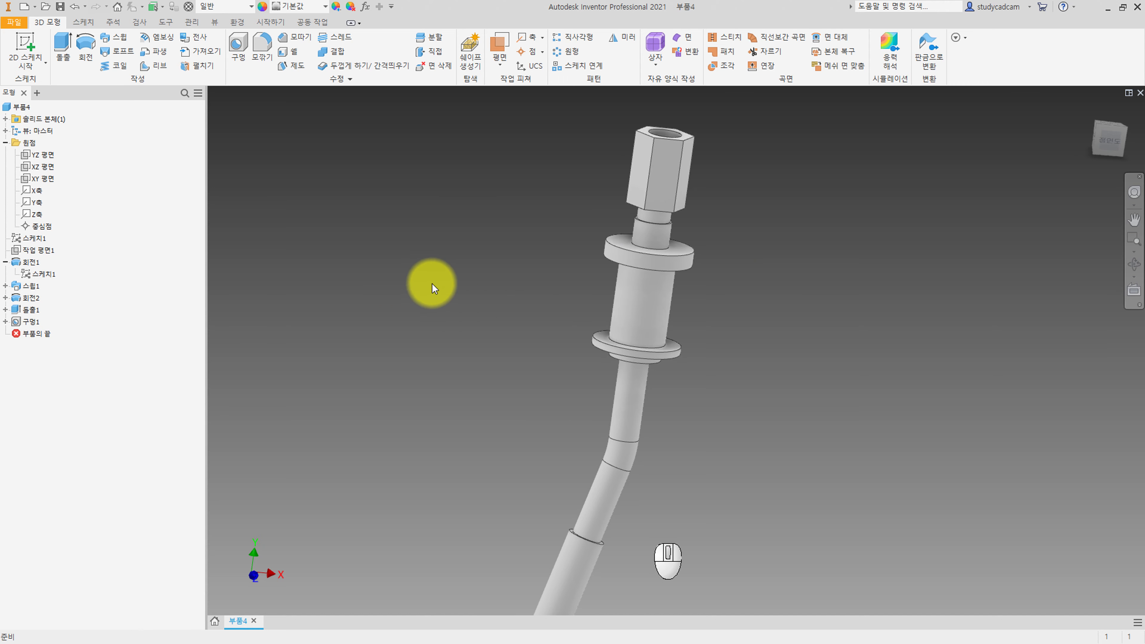
middle_click_drag(431, 284, 506, 297, "shift")
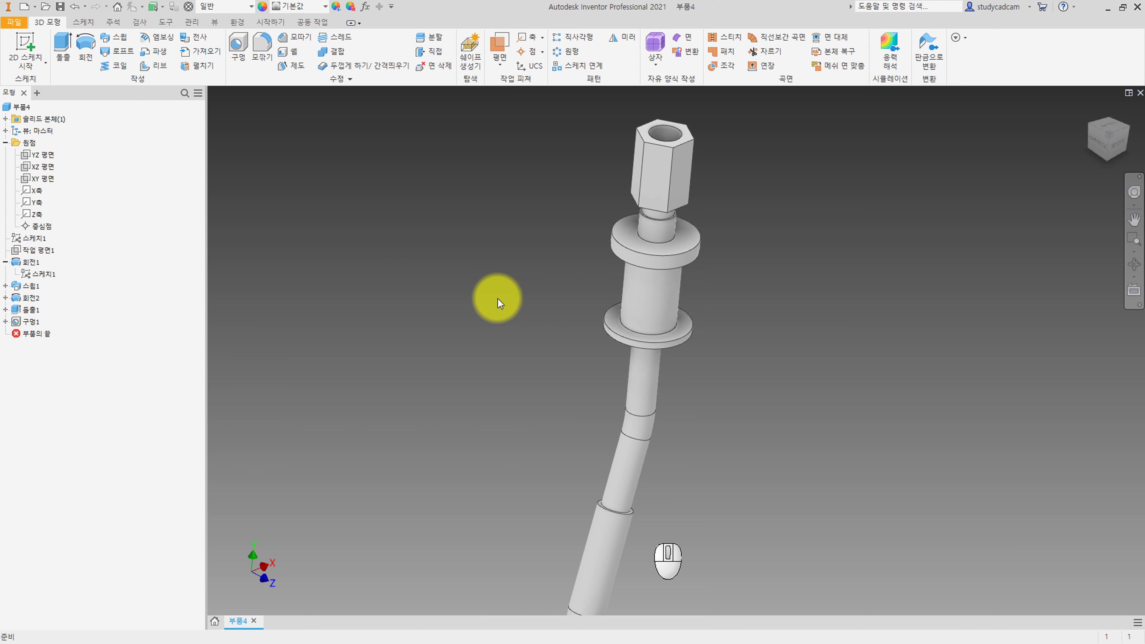
middle_click(497, 299)
middle_click(498, 299)
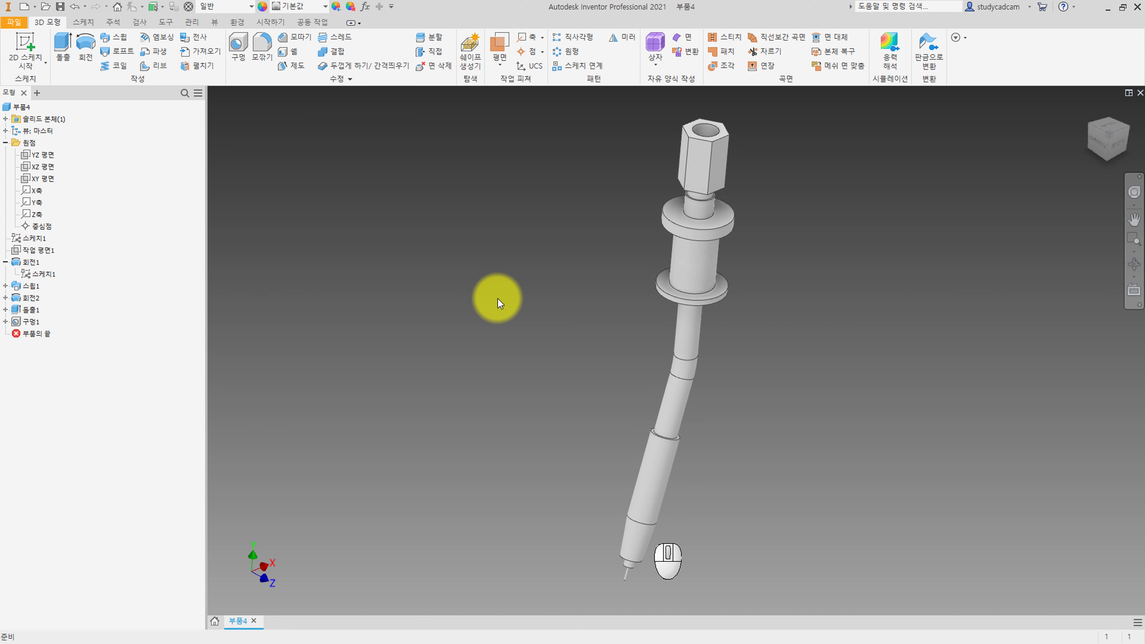